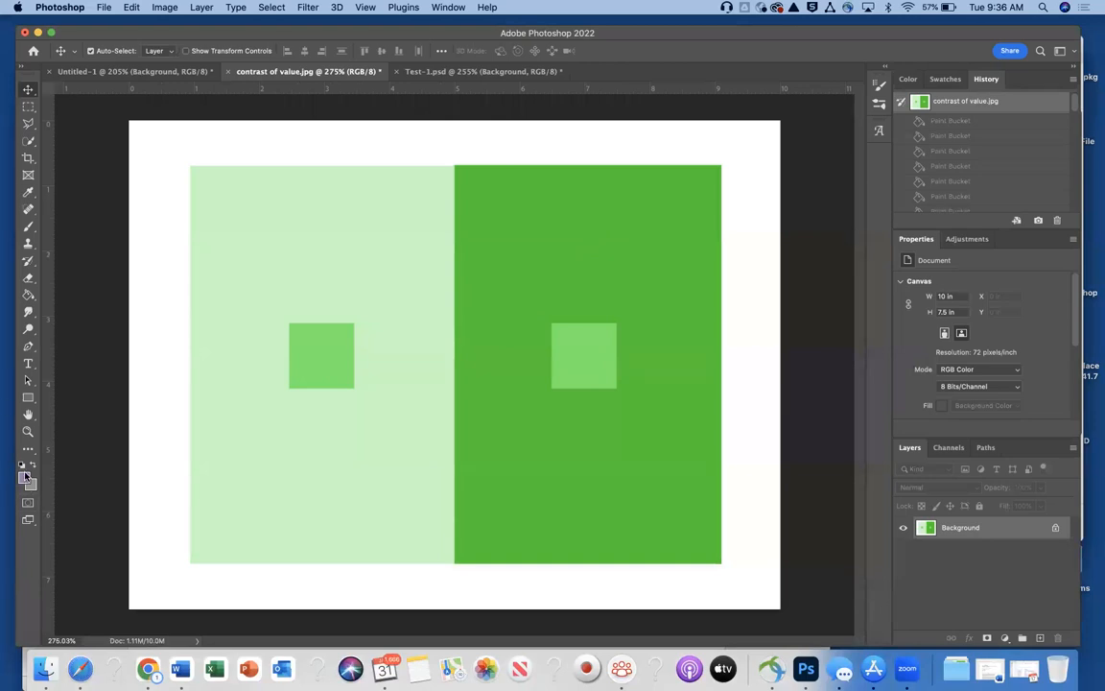
Set the foreground colour to bright blue 0421fc and fill the dark green right rectangle with the Paint Bucket.
{"action": "left_click", "coordinate": [26, 477]}
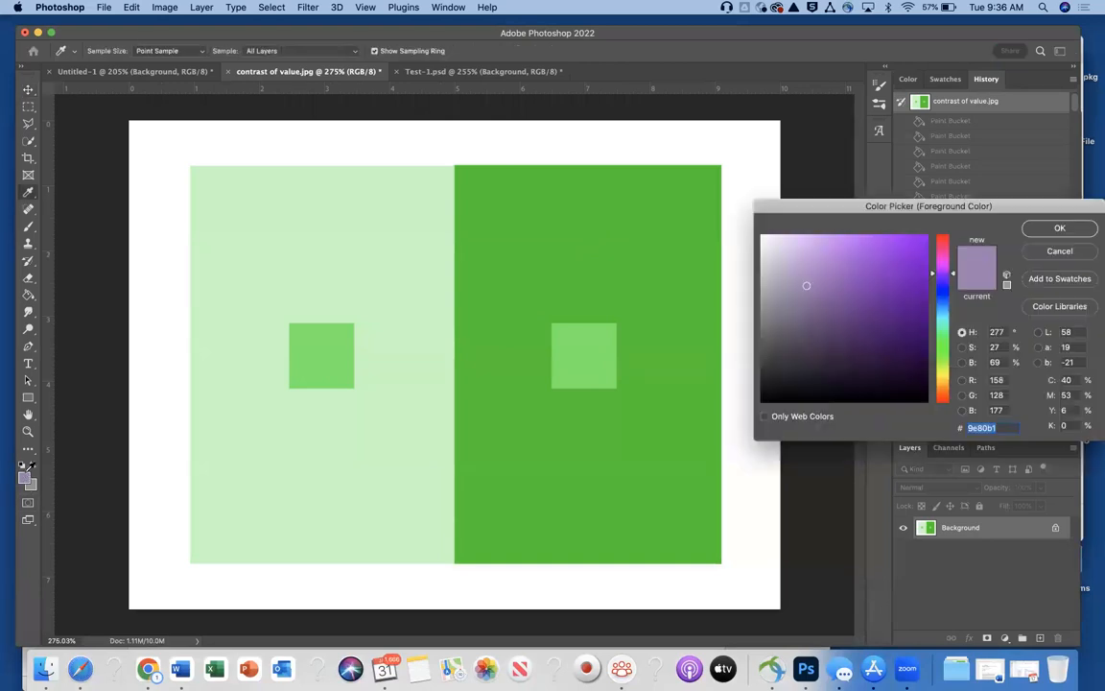
{"action": "left_click", "coordinate": [943, 294]}
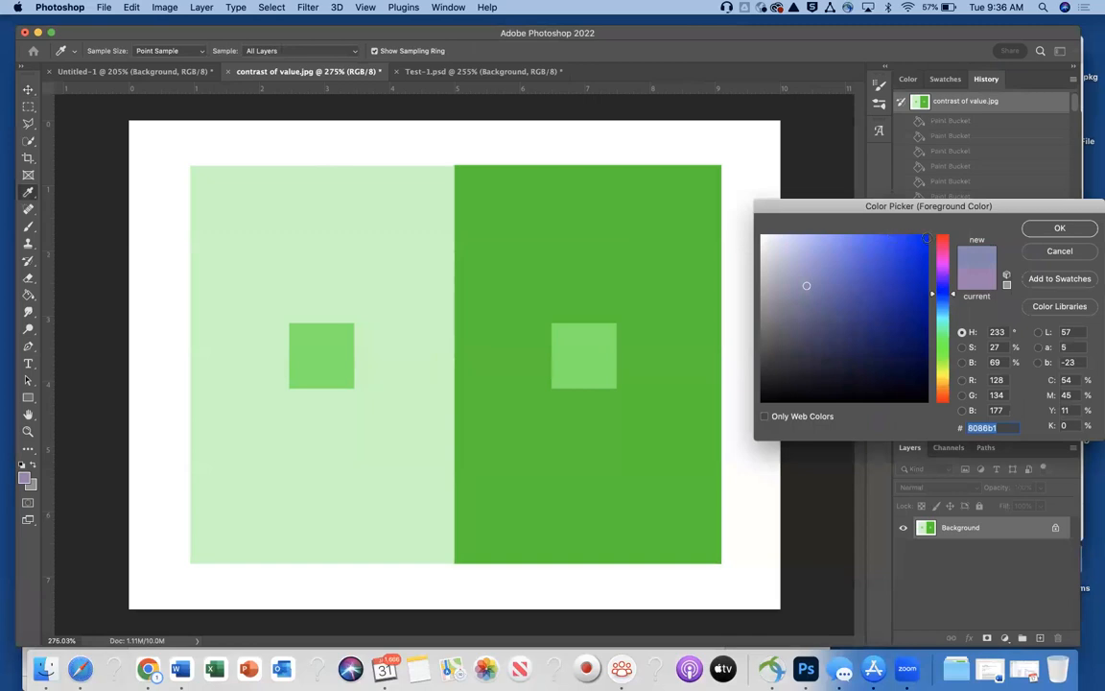
{"action": "left_click", "coordinate": [924, 237]}
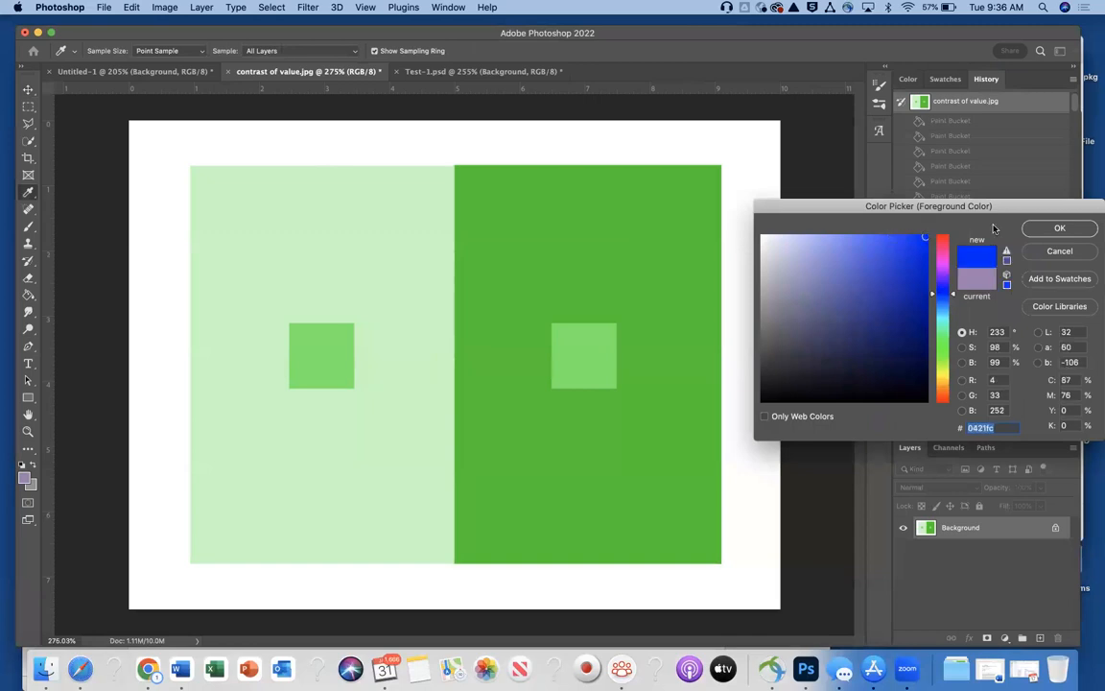
{"action": "left_click", "coordinate": [1055, 227]}
{"action": "key", "text": "v"}
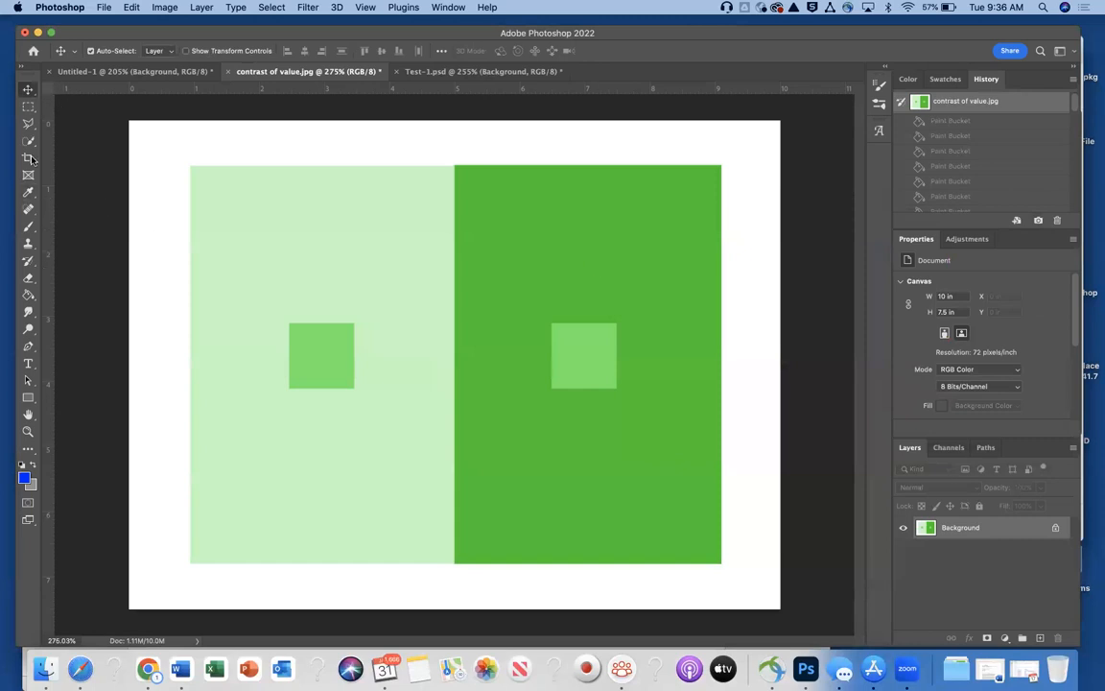
{"action": "left_click", "coordinate": [28, 295]}
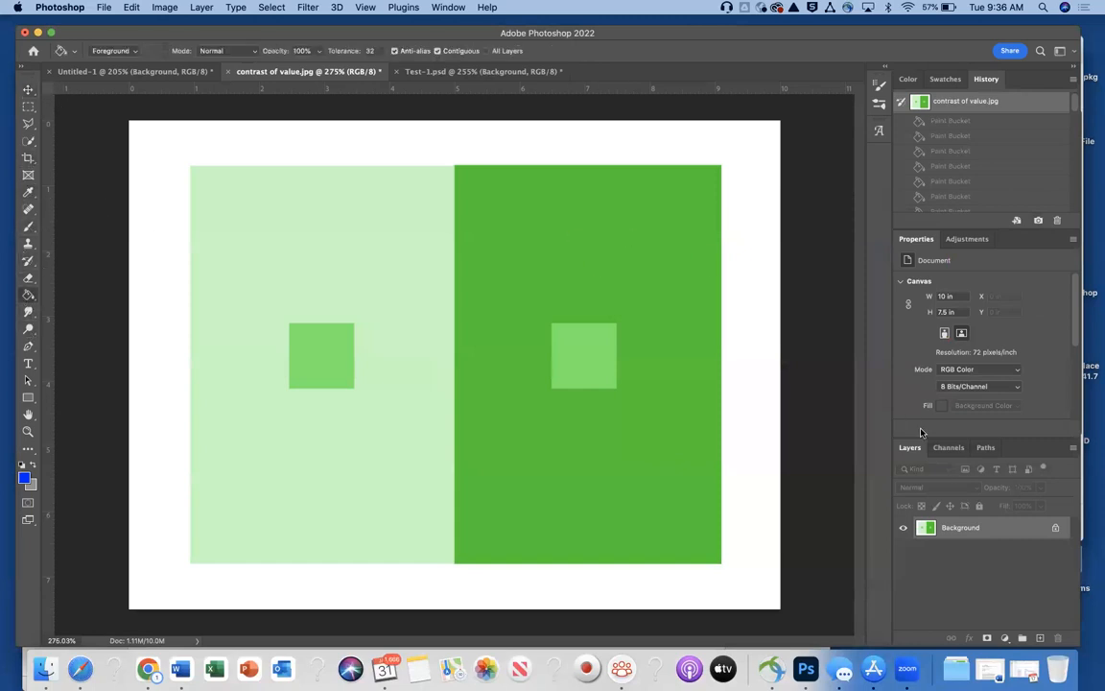
{"action": "left_click", "coordinate": [654, 334]}
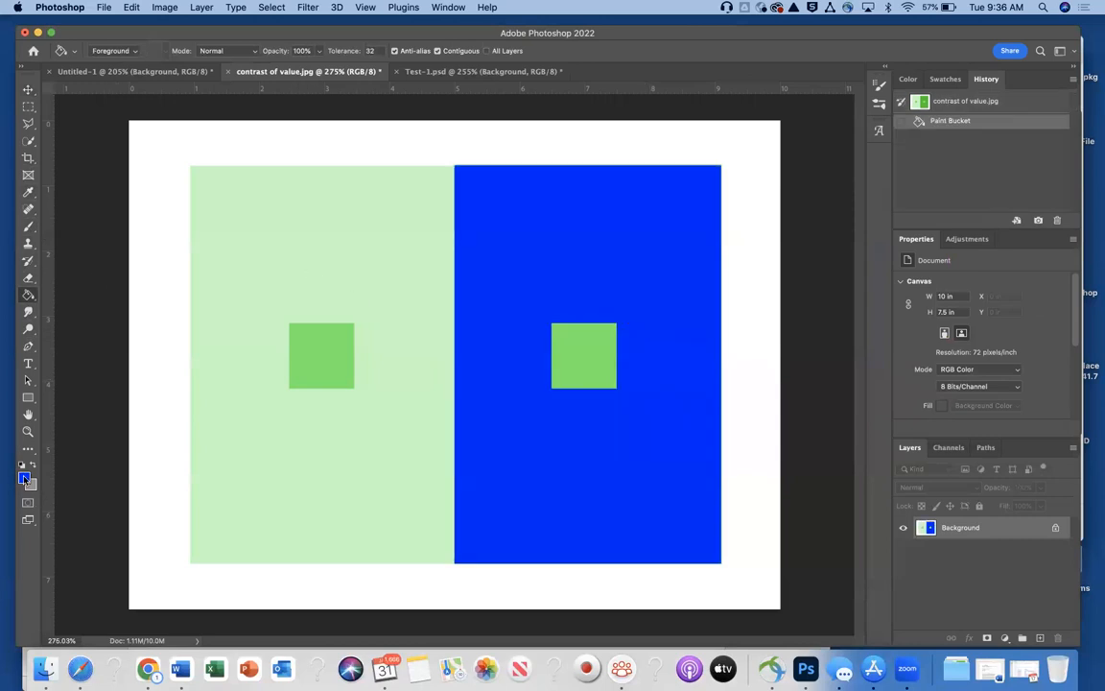
Swap foreground and background, choose a pale tint of the blue, bdc4fc, as foreground and fill the pale green left rectangle with it.
{"action": "left_click", "coordinate": [32, 465]}
{"action": "left_click", "coordinate": [23, 477]}
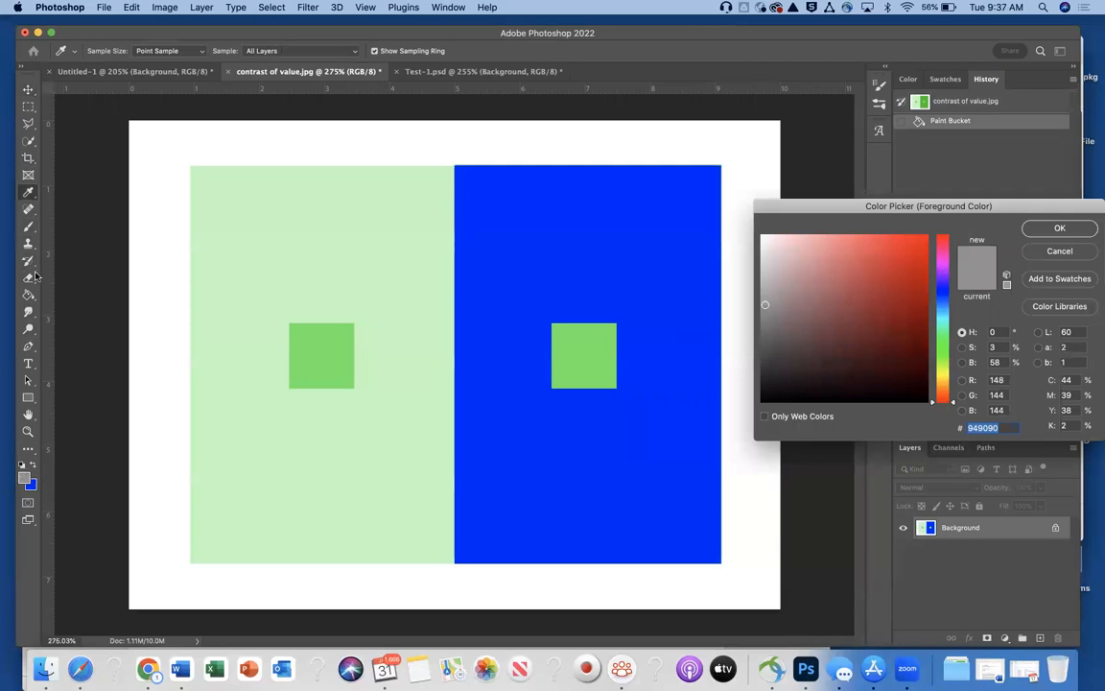
{"action": "left_click", "coordinate": [33, 484]}
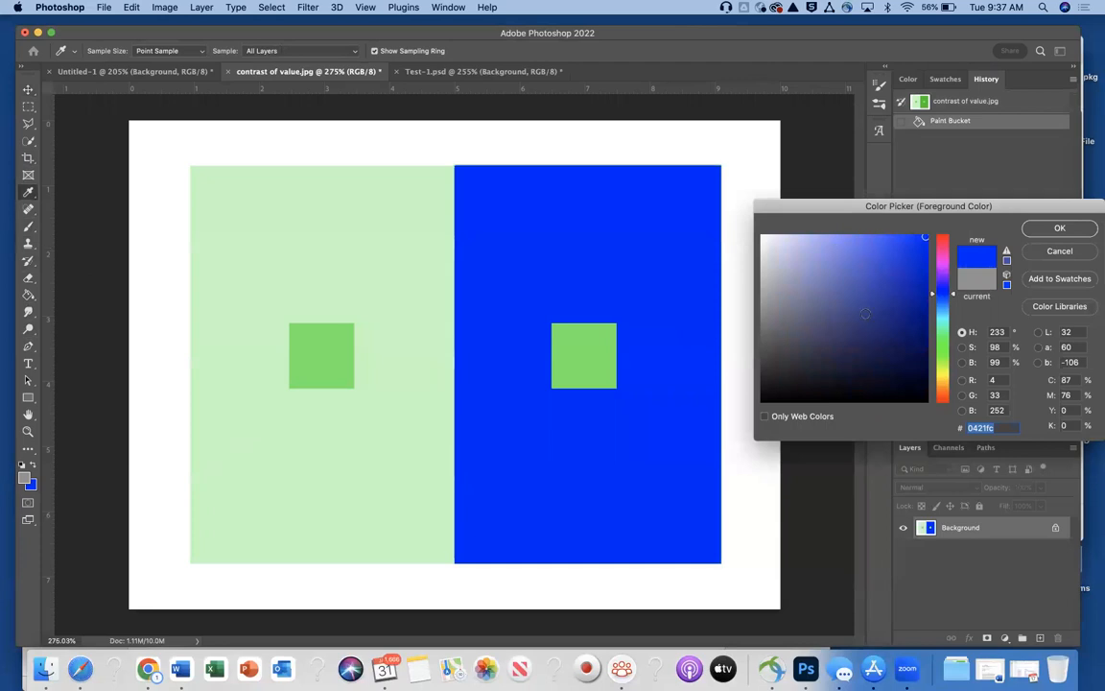
{"action": "left_click", "coordinate": [807, 238]}
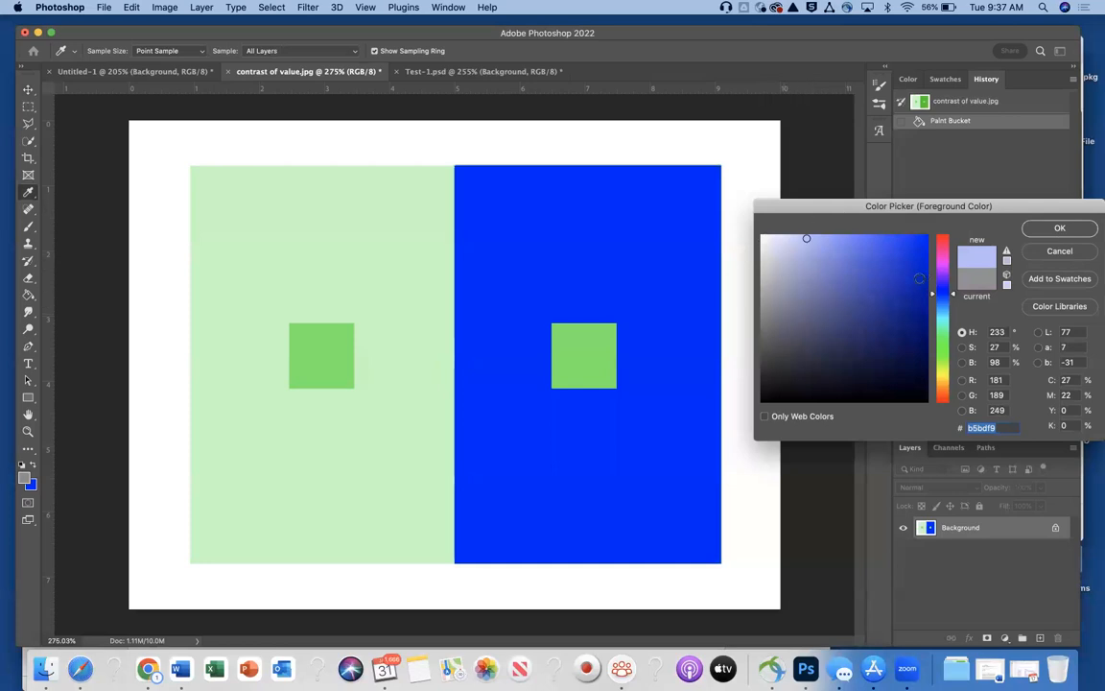
{"action": "left_click", "coordinate": [808, 240]}
{"action": "left_click", "coordinate": [808, 237]}
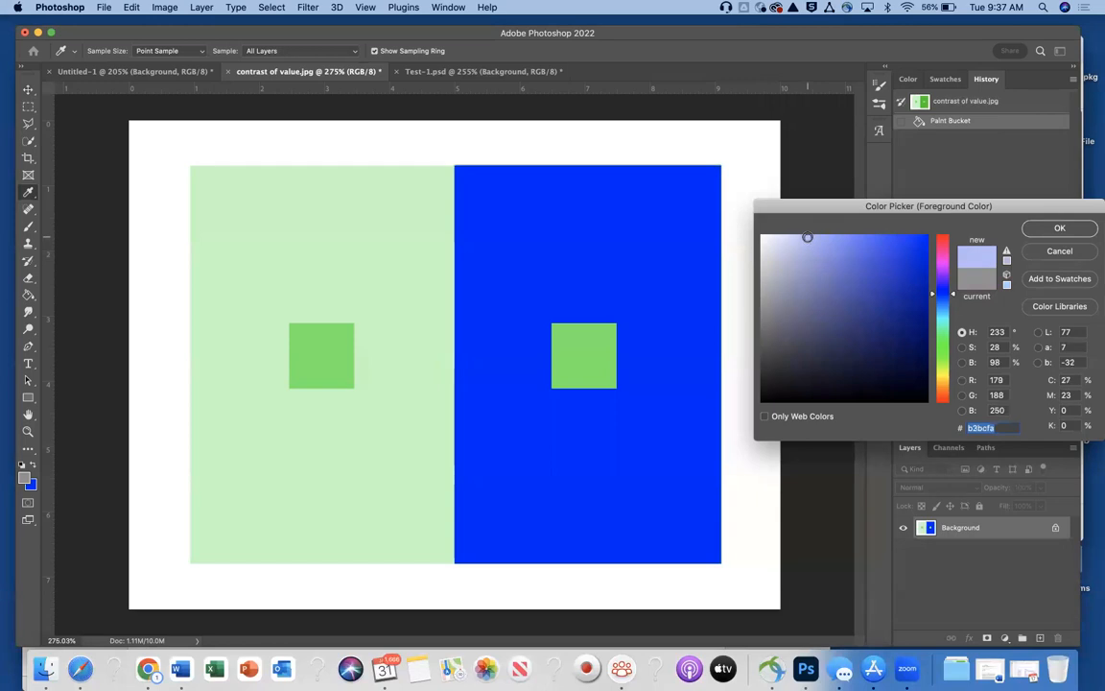
{"action": "left_click", "coordinate": [808, 300]}
{"action": "left_click_drag", "start_coordinate": [808, 300], "coordinate": [802, 236]}
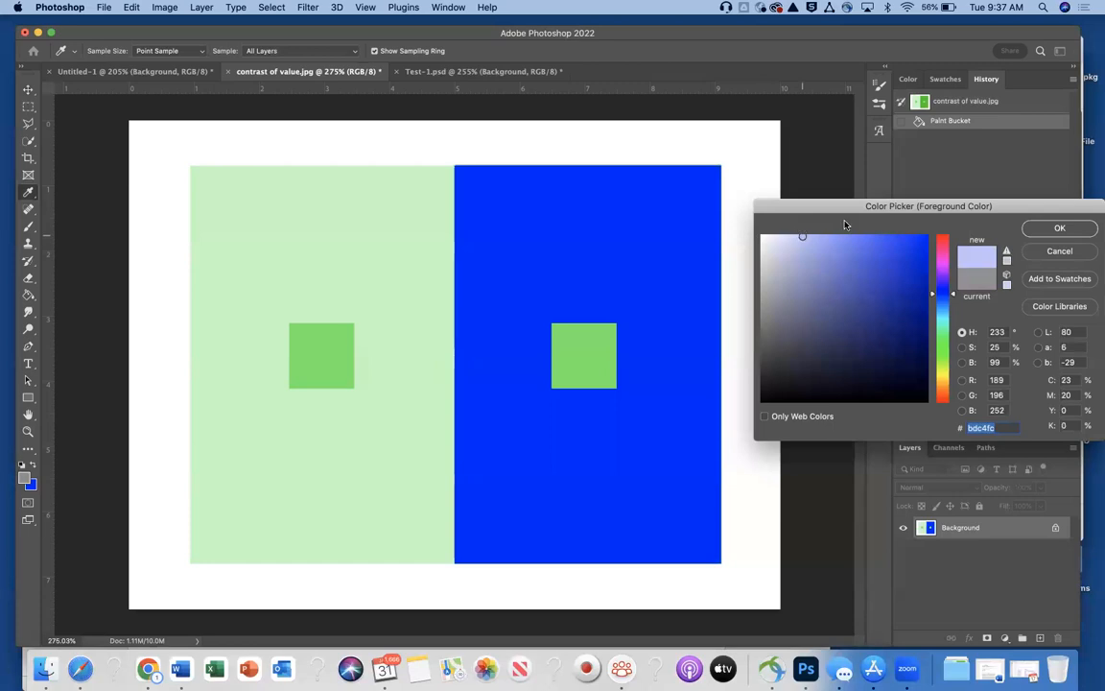
{"action": "left_click", "coordinate": [1069, 232]}
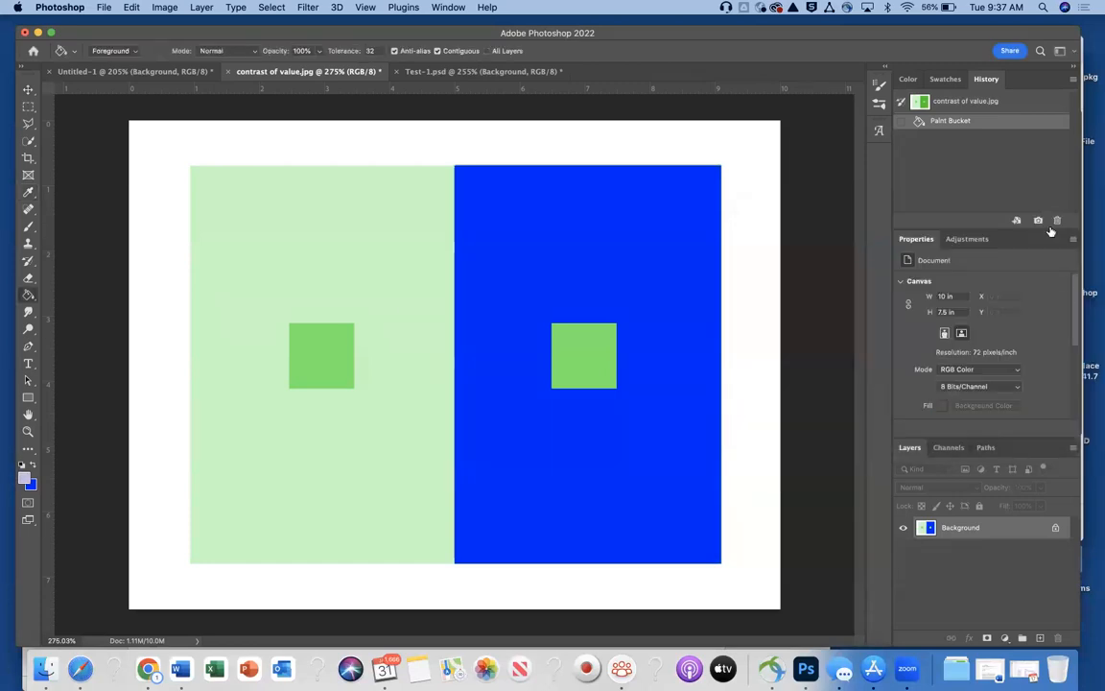
{"action": "left_click", "coordinate": [400, 300]}
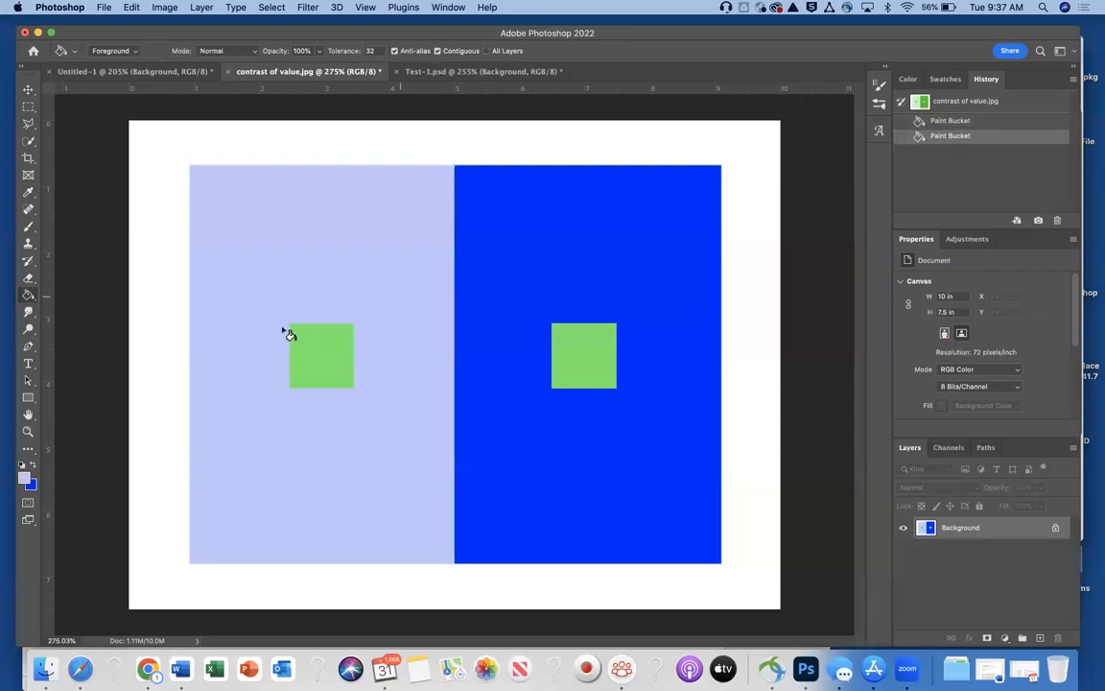
Choose the mid-tone blue 7483fa as foreground colour and fill both small centre squares with it.
{"action": "left_click", "coordinate": [26, 479]}
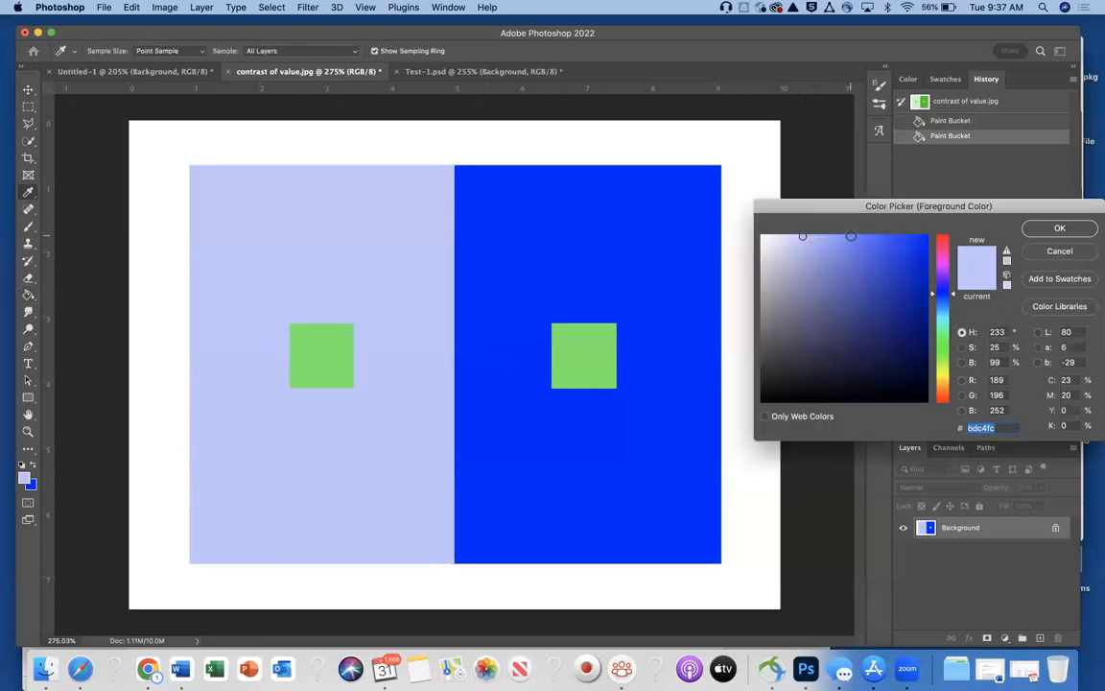
{"action": "left_click", "coordinate": [846, 236]}
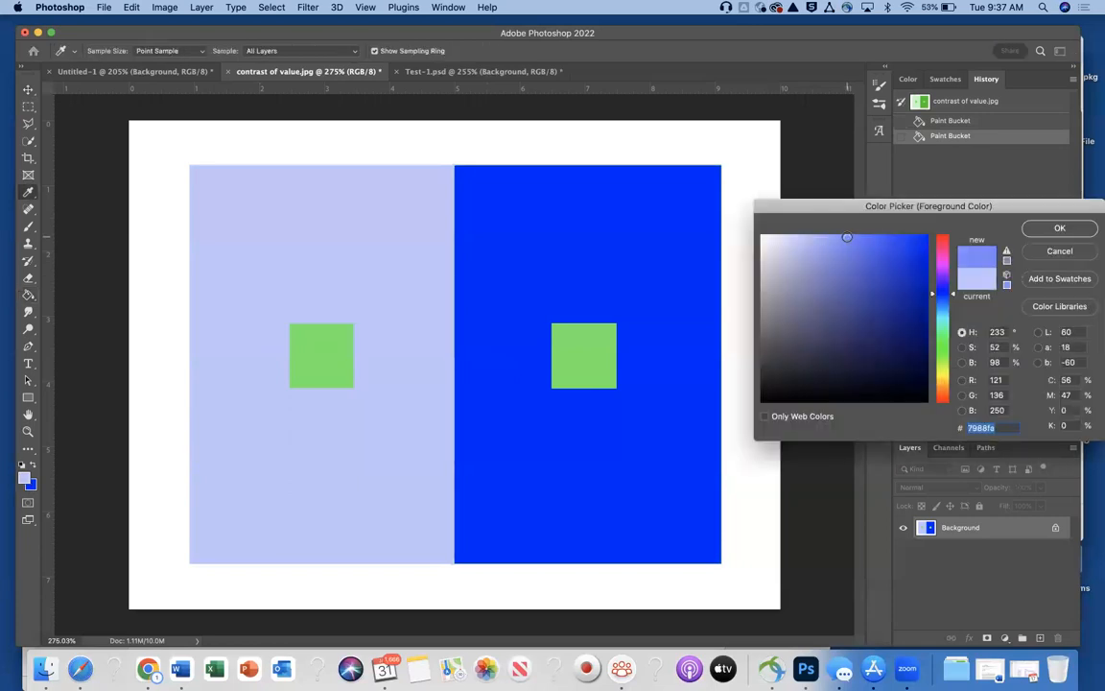
{"action": "left_click", "coordinate": [851, 236]}
{"action": "key", "text": "Return"}
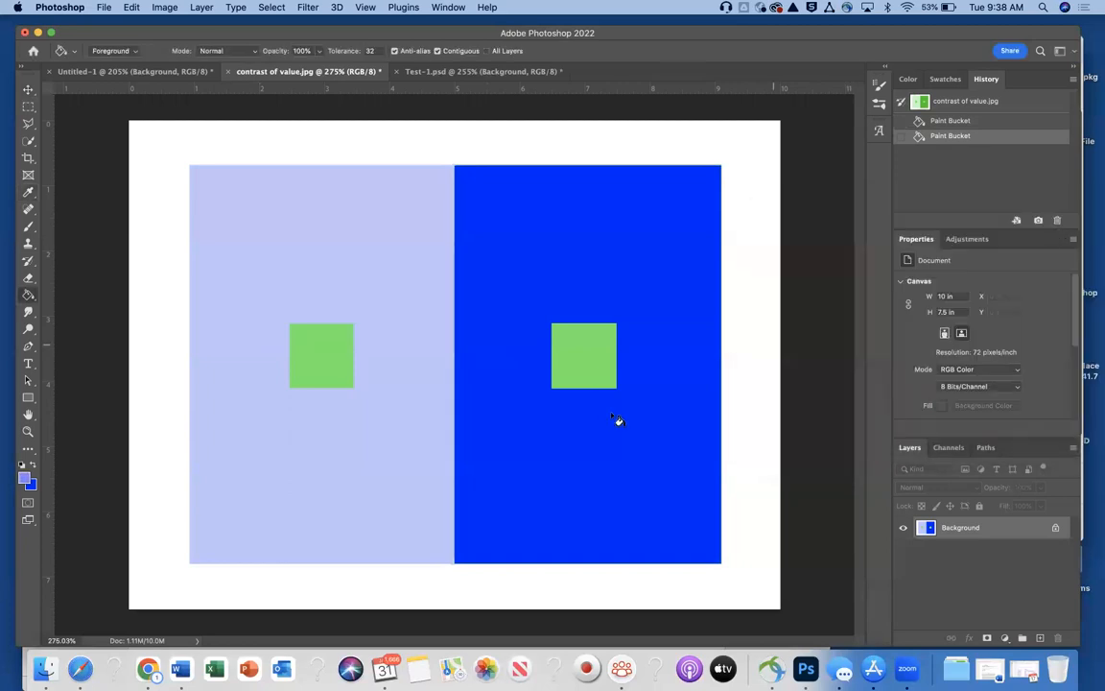
{"action": "left_click", "coordinate": [598, 370]}
{"action": "left_click", "coordinate": [309, 368]}
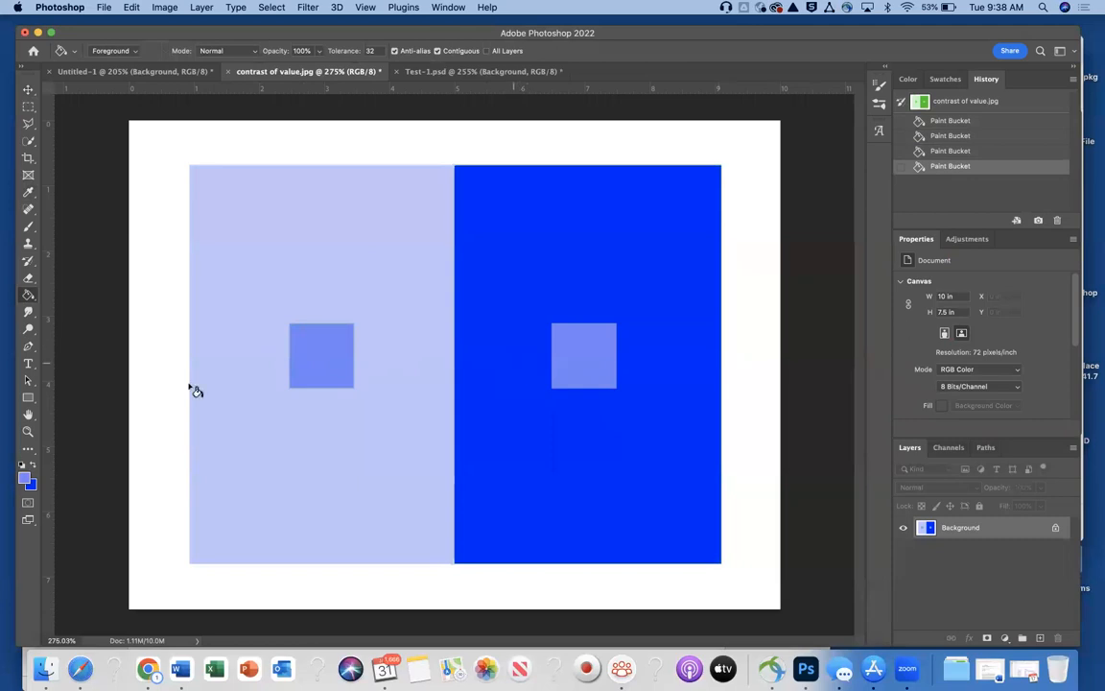
Refill both small squares with the more saturated blue 6375fc and revert the image to its original opening state.
{"action": "left_click", "coordinate": [23, 476]}
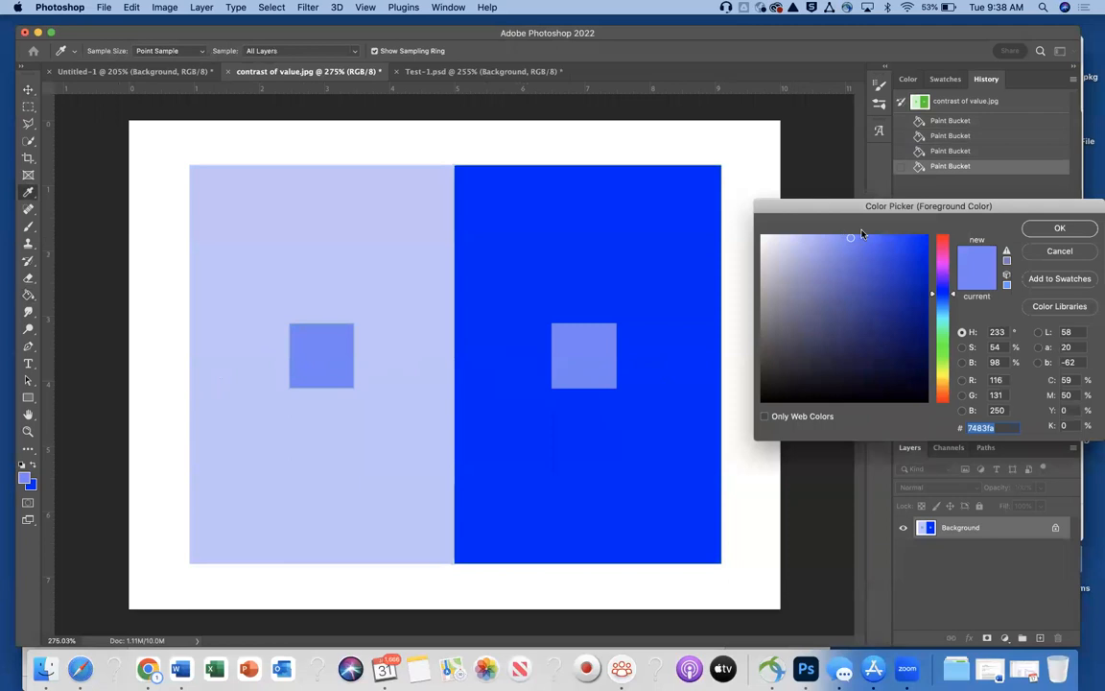
{"action": "key", "text": "Return"}
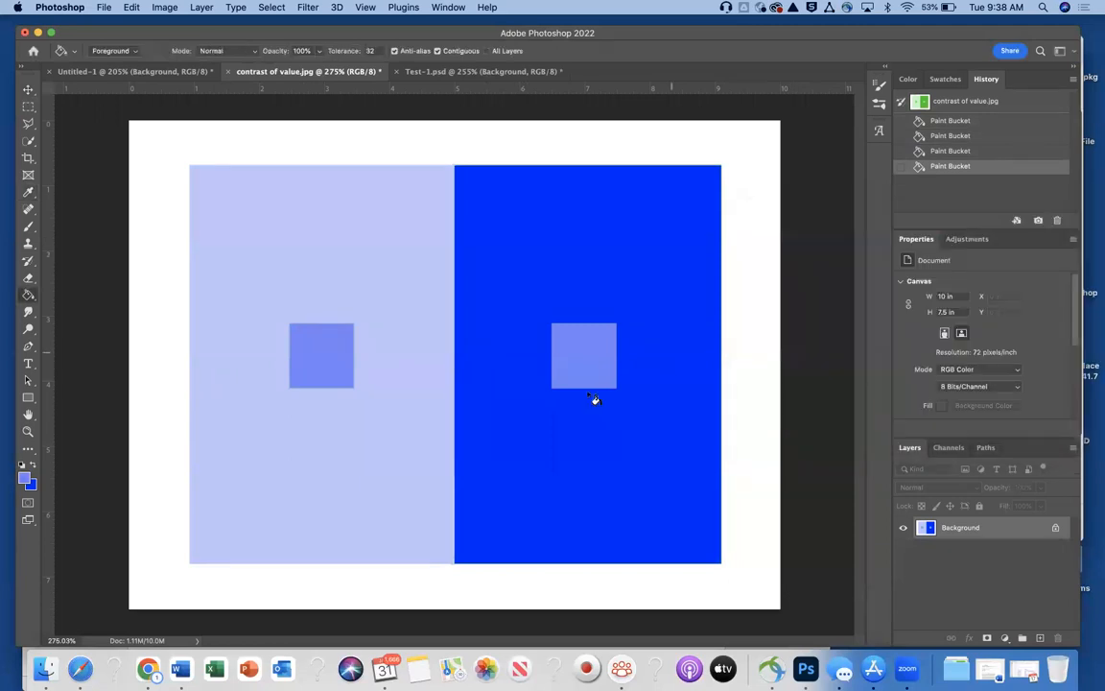
{"action": "left_click", "coordinate": [587, 371]}
{"action": "left_click", "coordinate": [328, 363]}
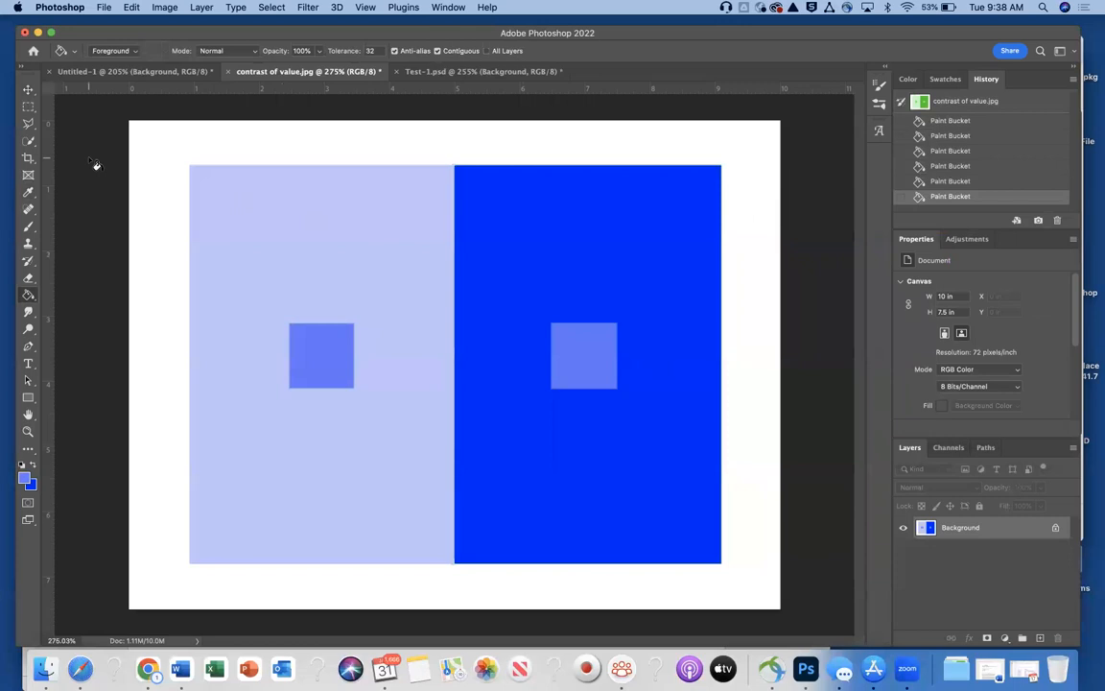
{"action": "left_click", "coordinate": [957, 101]}
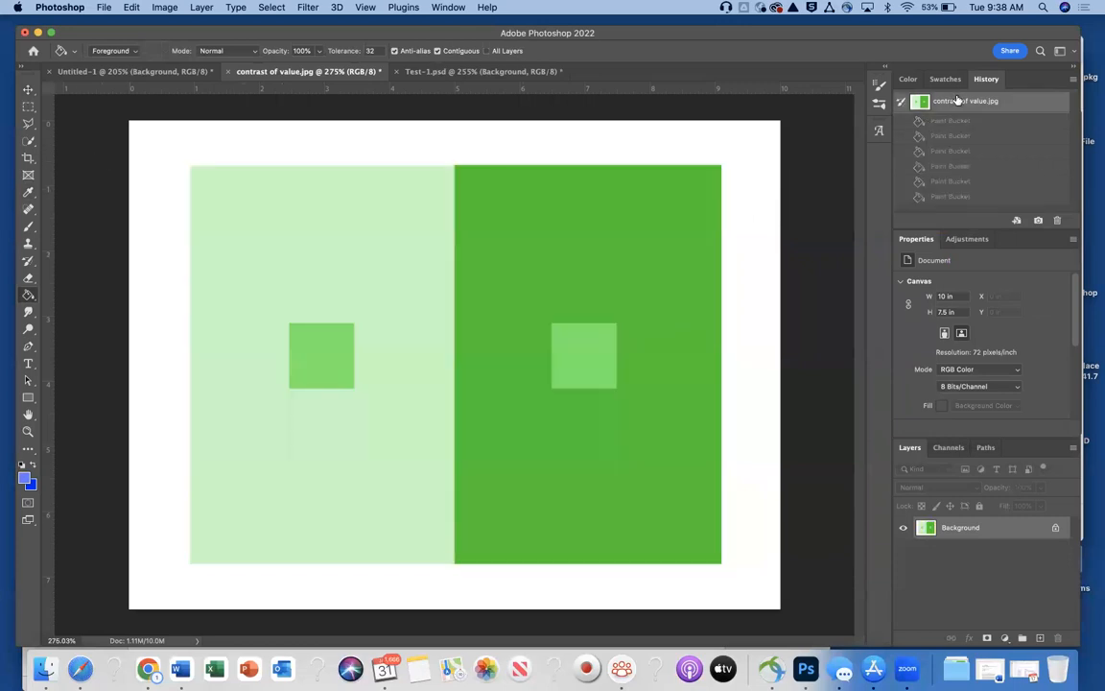
Try filling the dark green right rectangle with purple d363fc and undo that fill.
{"action": "left_click", "coordinate": [25, 479]}
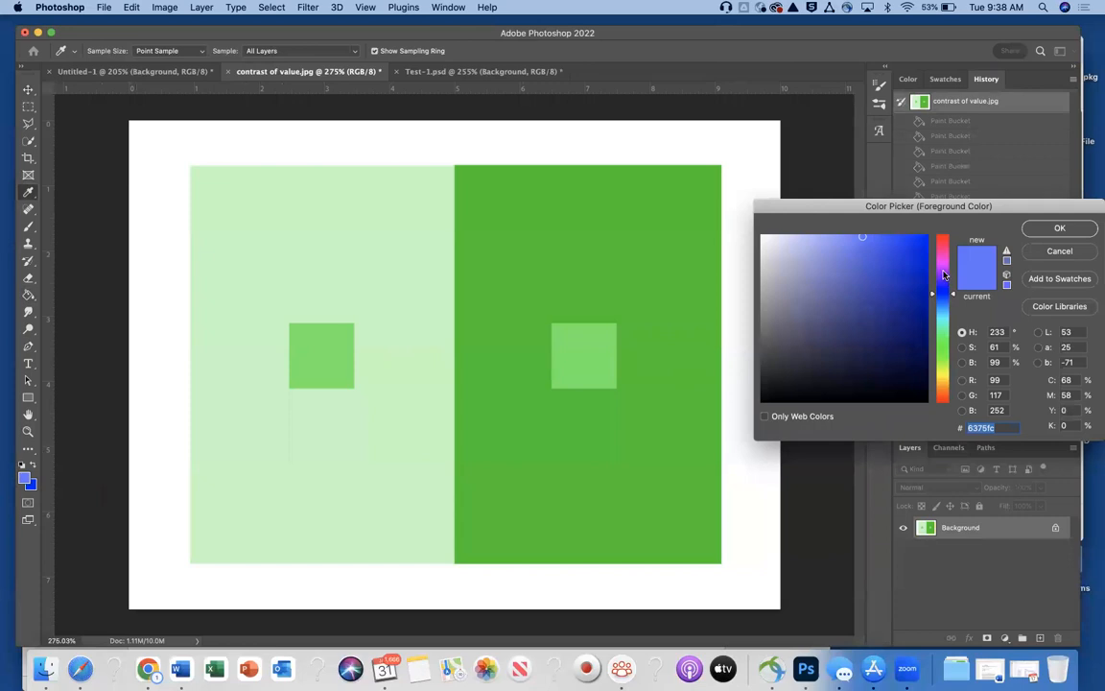
{"action": "left_click", "coordinate": [944, 275]}
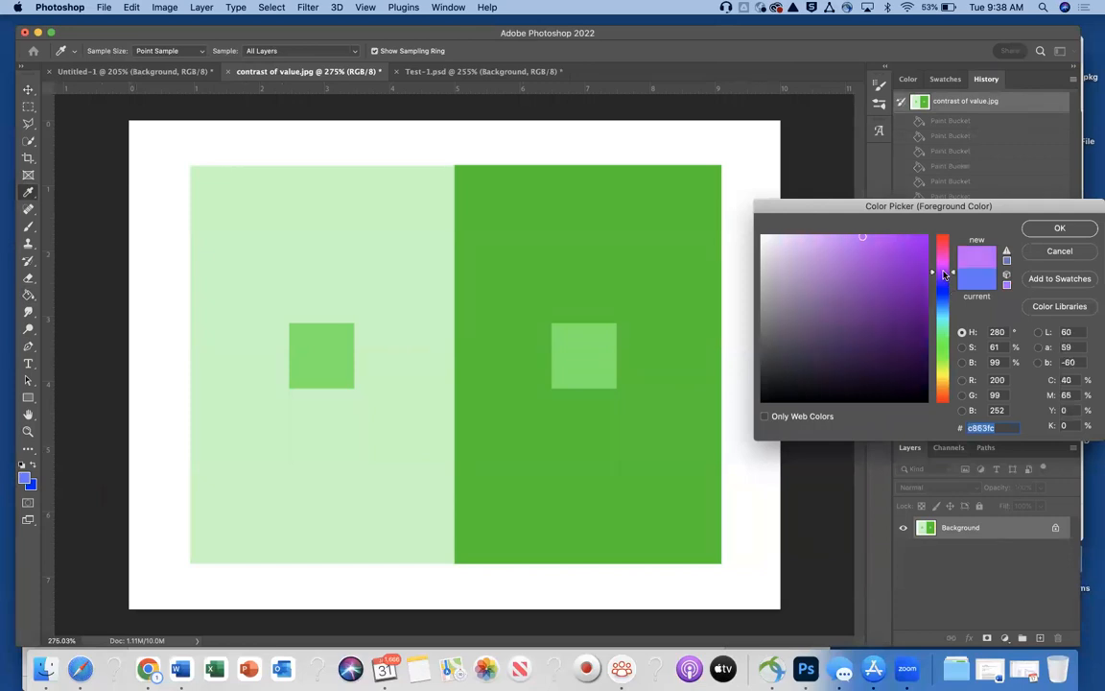
{"action": "left_click_drag", "start_coordinate": [944, 274], "coordinate": [944, 272]}
{"action": "left_click", "coordinate": [1060, 229]}
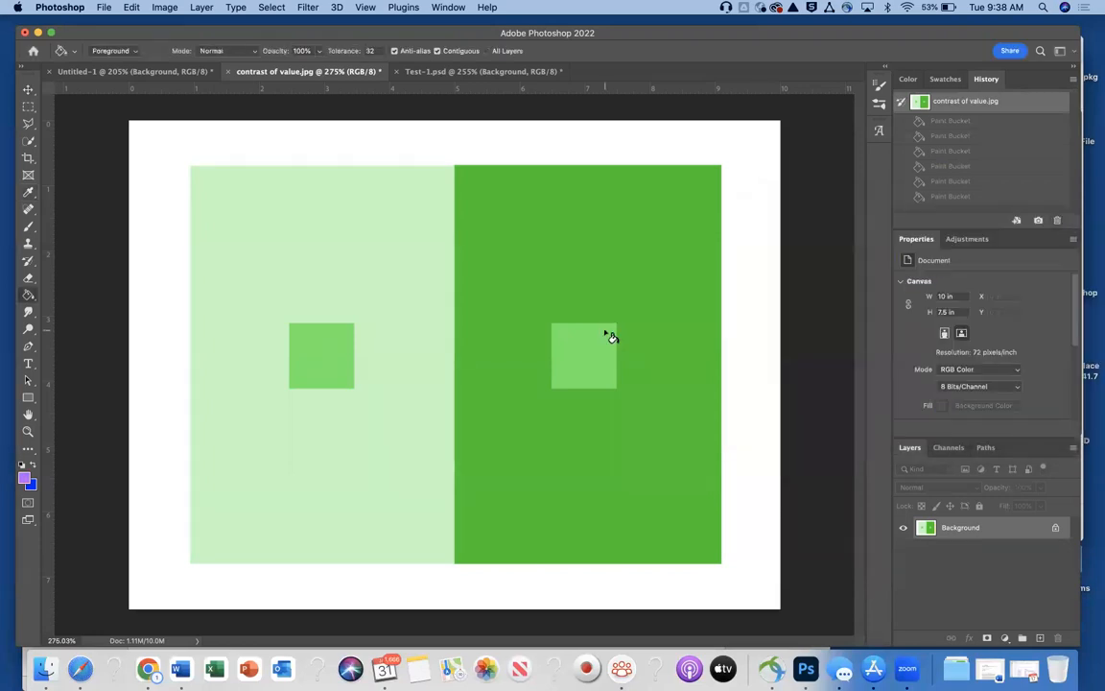
{"action": "left_click", "coordinate": [637, 292]}
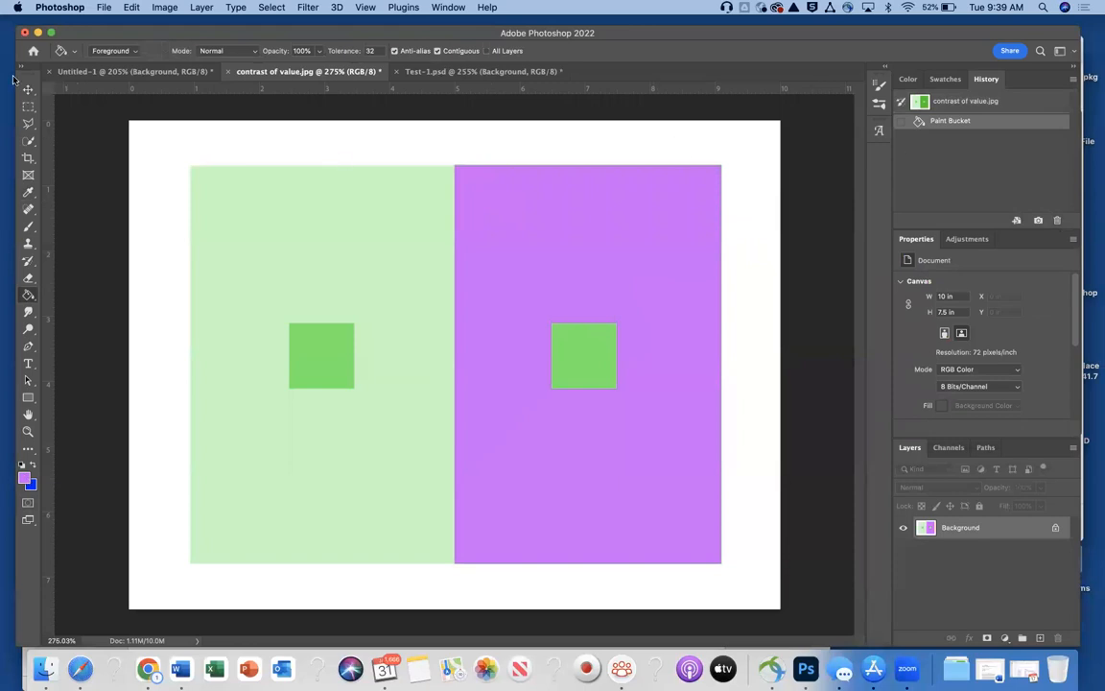
{"action": "left_click", "coordinate": [132, 8]}
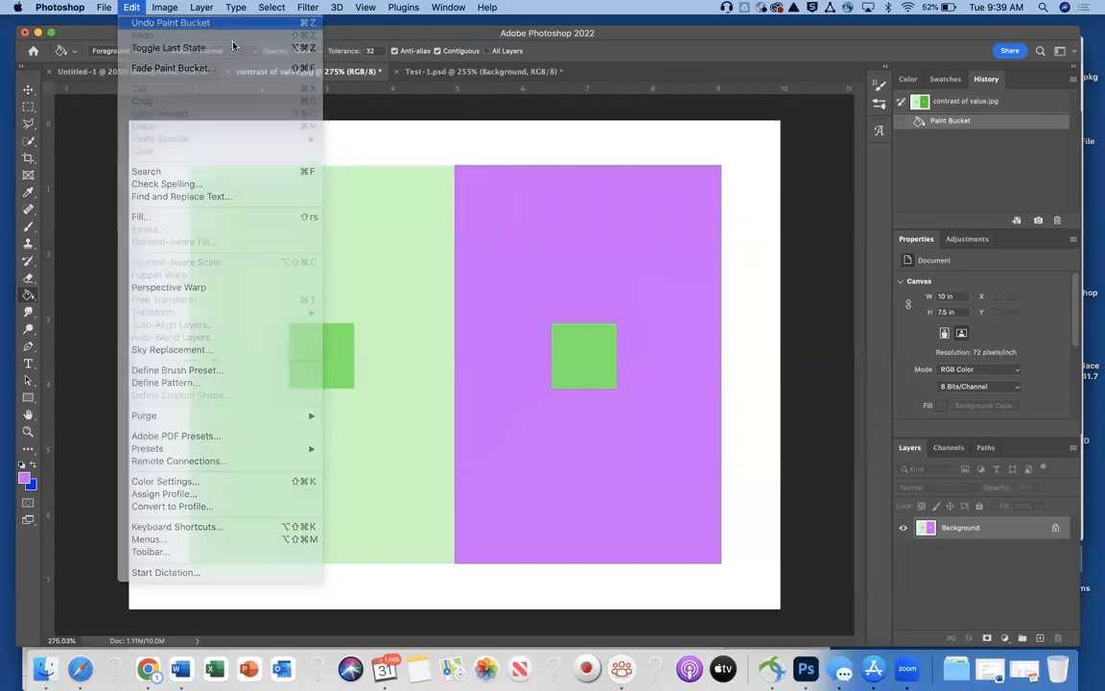
{"action": "left_click", "coordinate": [149, 20]}
Shift the foreground hue to the bluer purple a763fc and fill the dark green right rectangle with it.
{"action": "left_click", "coordinate": [27, 482]}
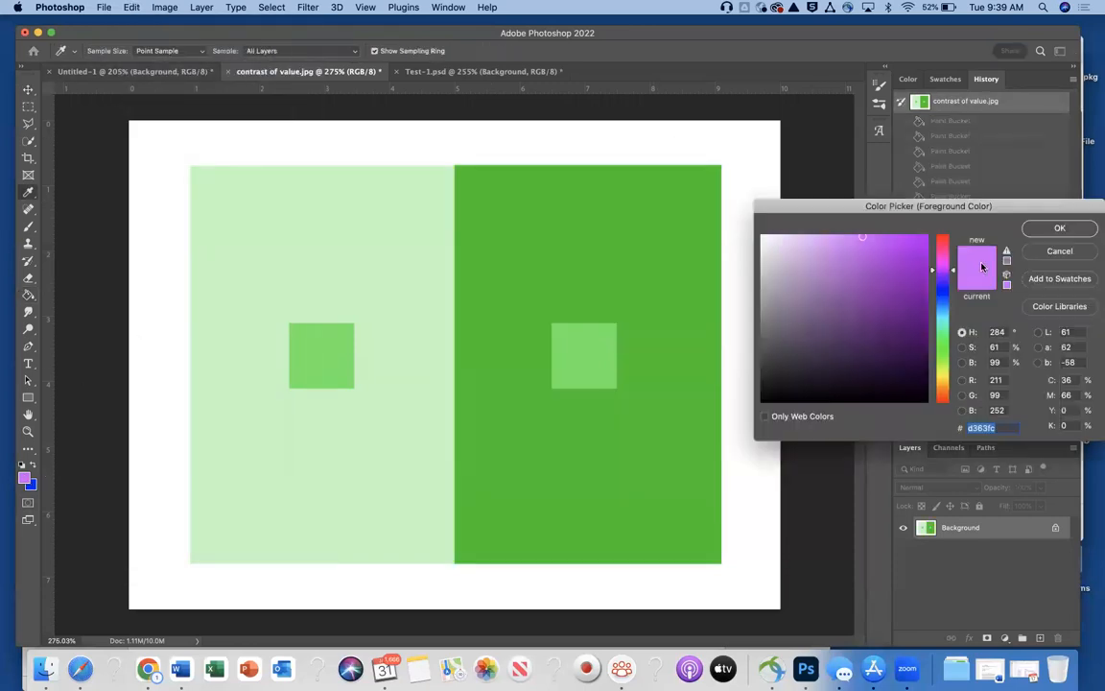
{"action": "left_click_drag", "start_coordinate": [945, 276], "coordinate": [943, 279]}
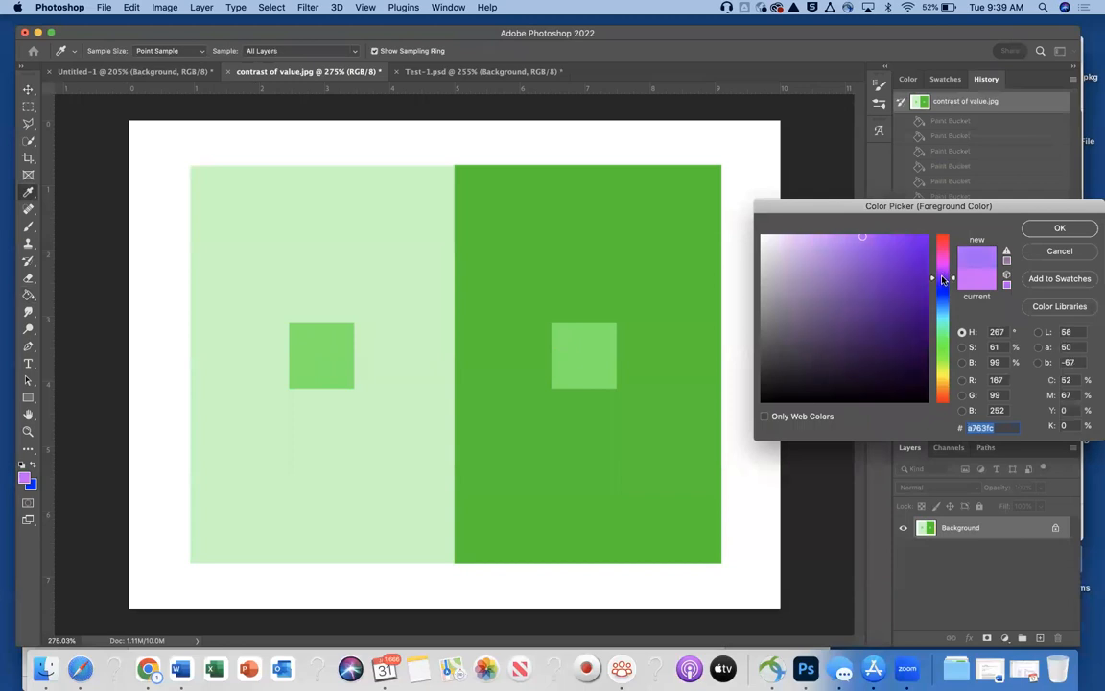
{"action": "left_click", "coordinate": [1059, 227]}
{"action": "left_click", "coordinate": [661, 288]}
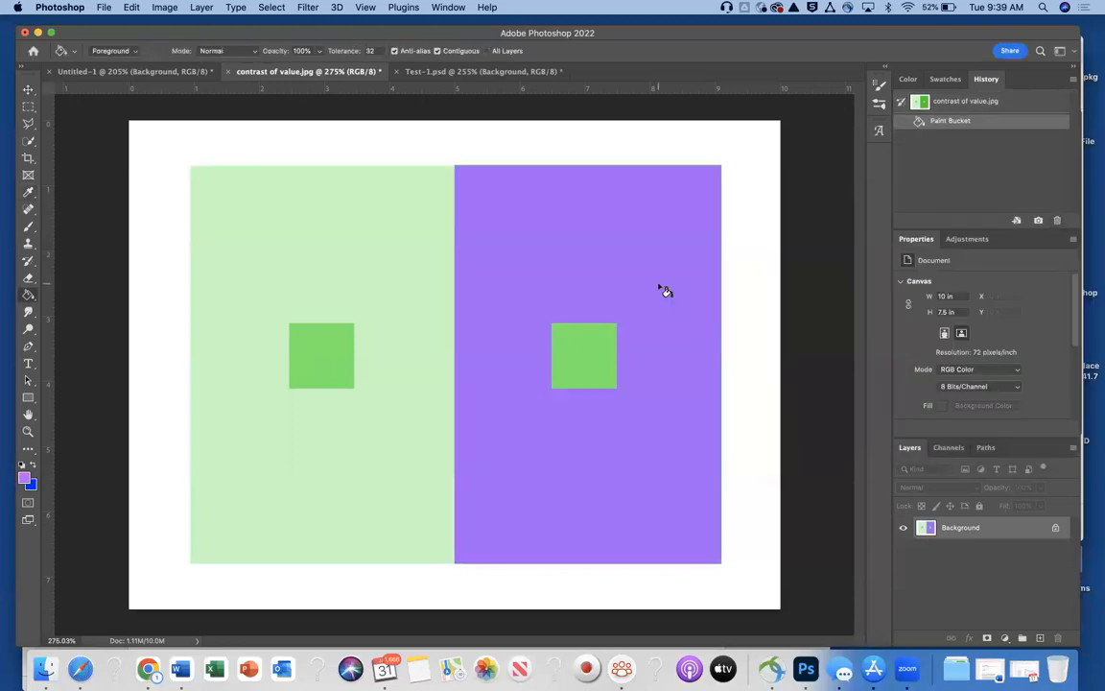
Set the foreground colour to pink fc63cf and fill the pale green left rectangle with it.
{"action": "left_click", "coordinate": [25, 478]}
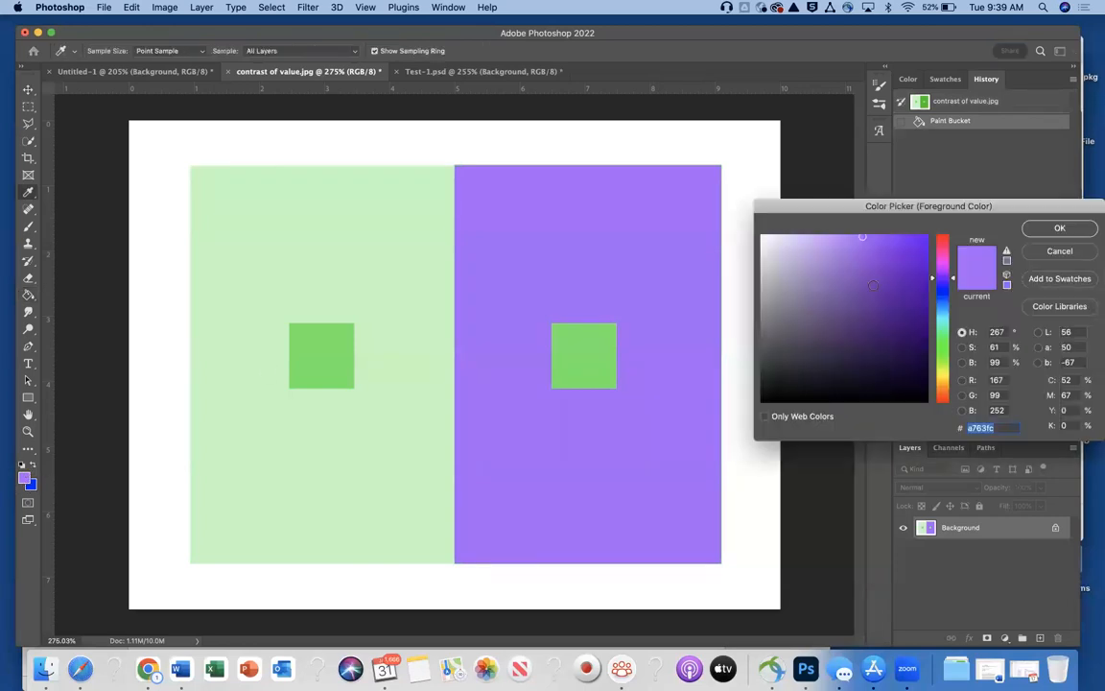
{"action": "left_click", "coordinate": [942, 255]}
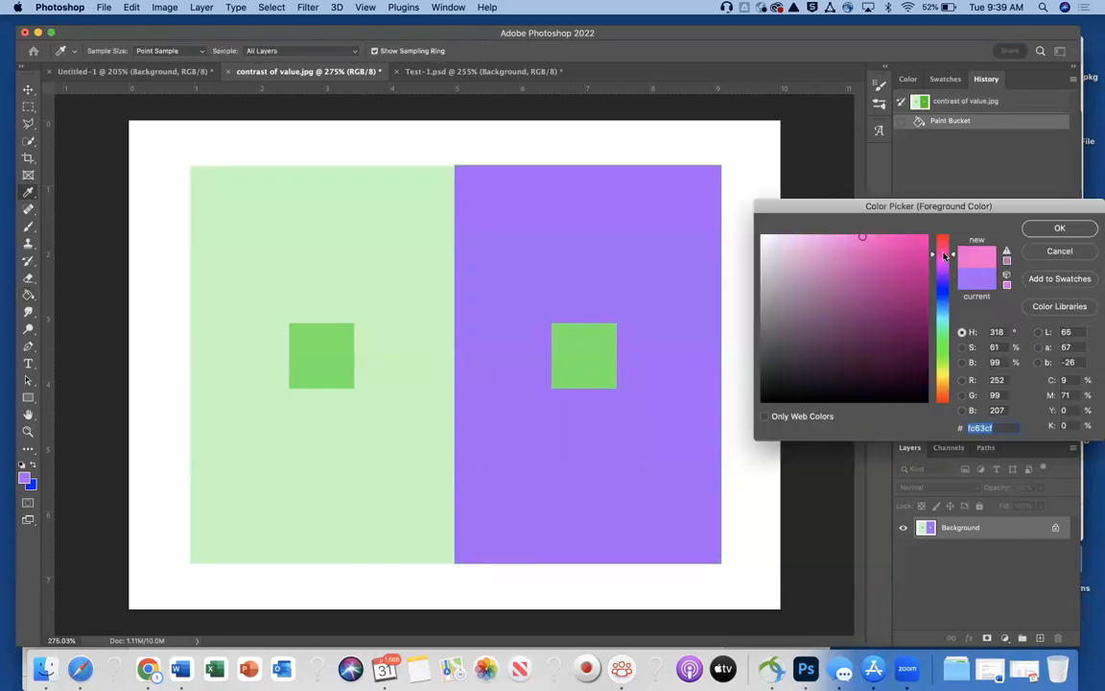
{"action": "left_click", "coordinate": [1060, 230]}
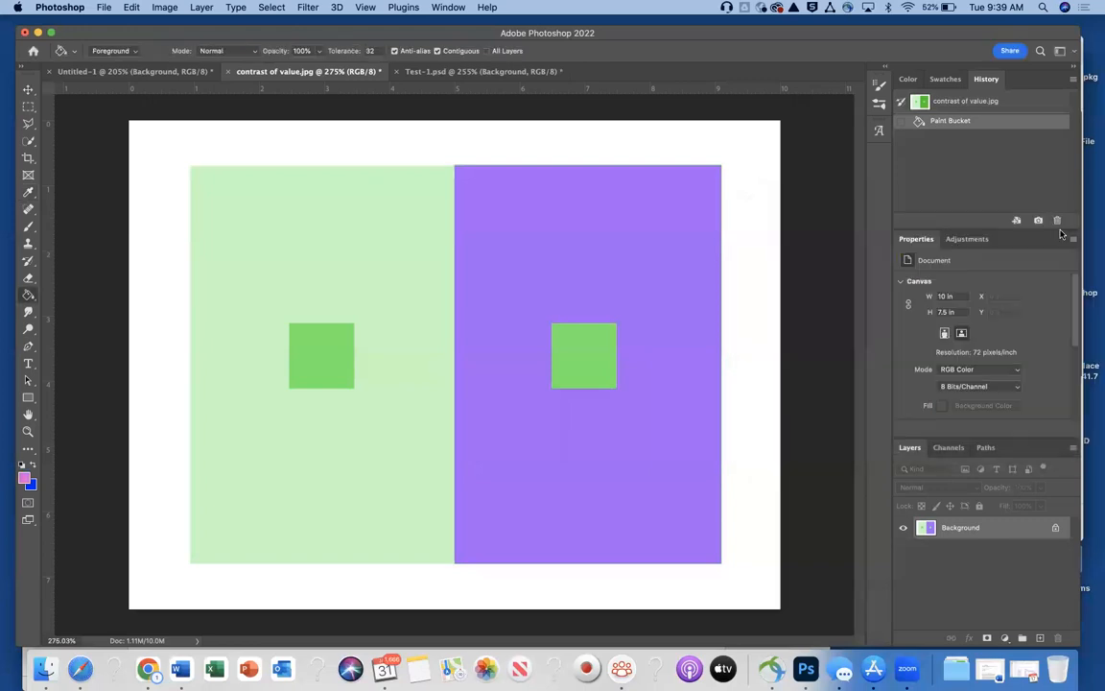
{"action": "left_click", "coordinate": [377, 233]}
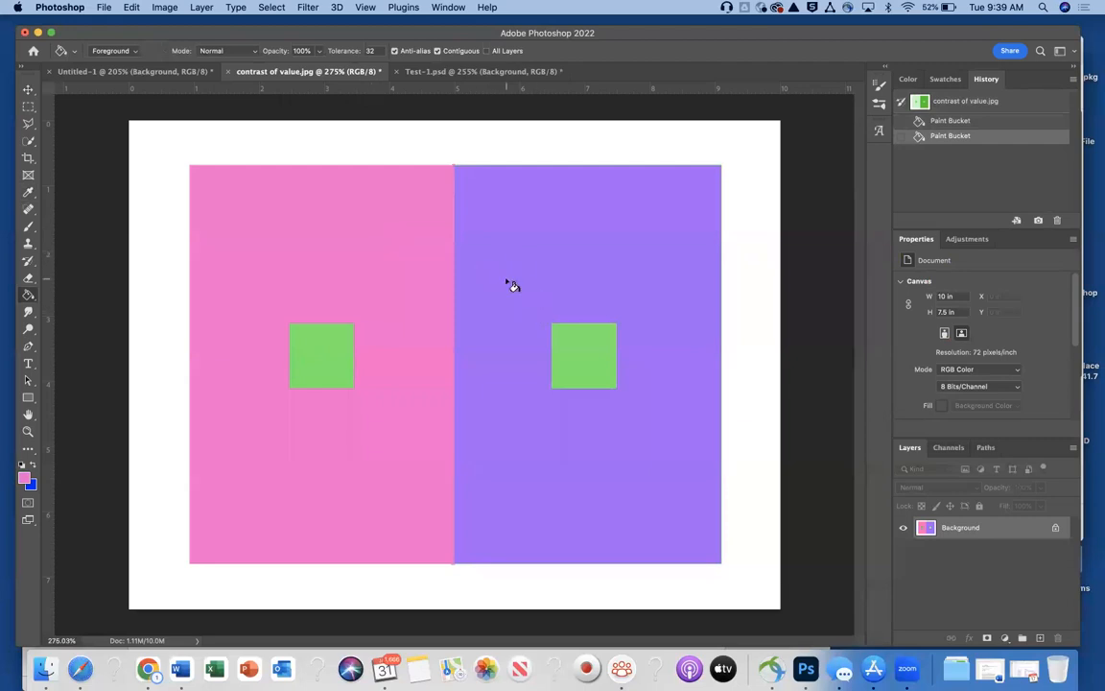
{"action": "left_click", "coordinate": [24, 477]}
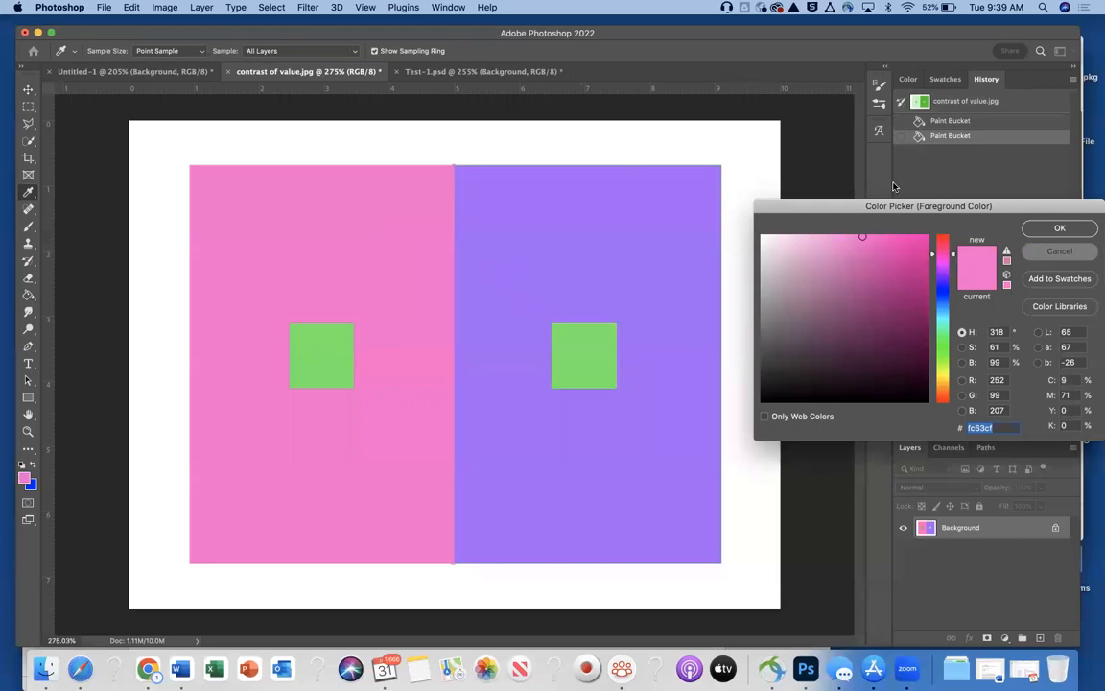
{"action": "key", "text": "Return"}
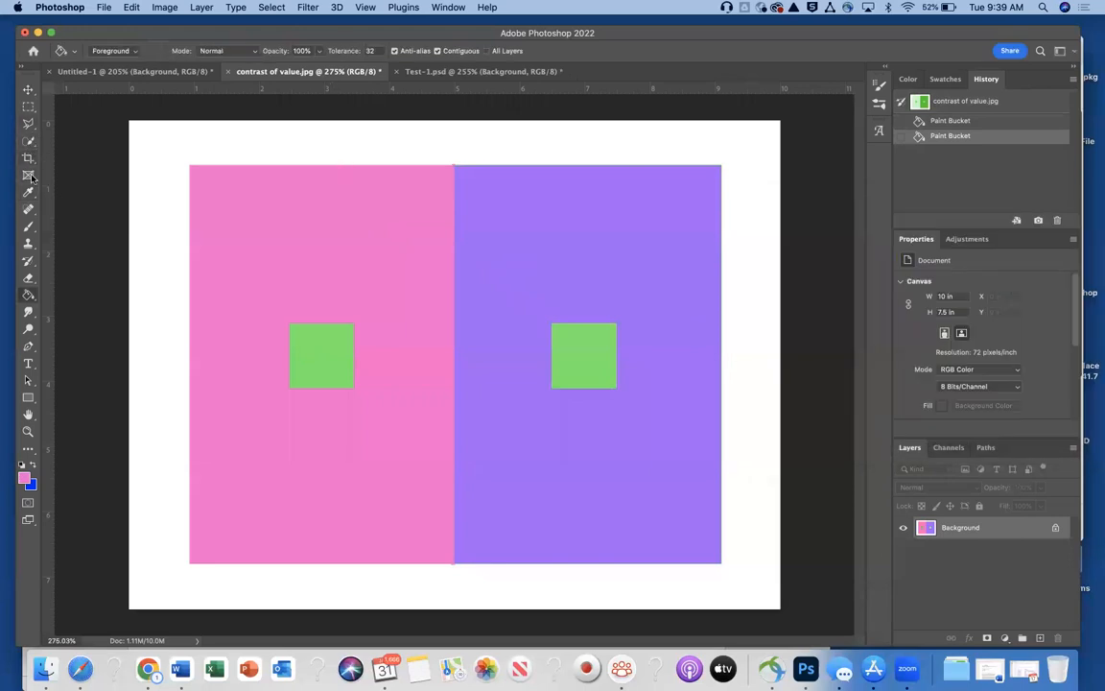
Sample the purple of the right rectangle, lighten it to ba86fb and fill the right rectangle with it.
{"action": "left_click", "coordinate": [29, 195]}
{"action": "left_click", "coordinate": [624, 239]}
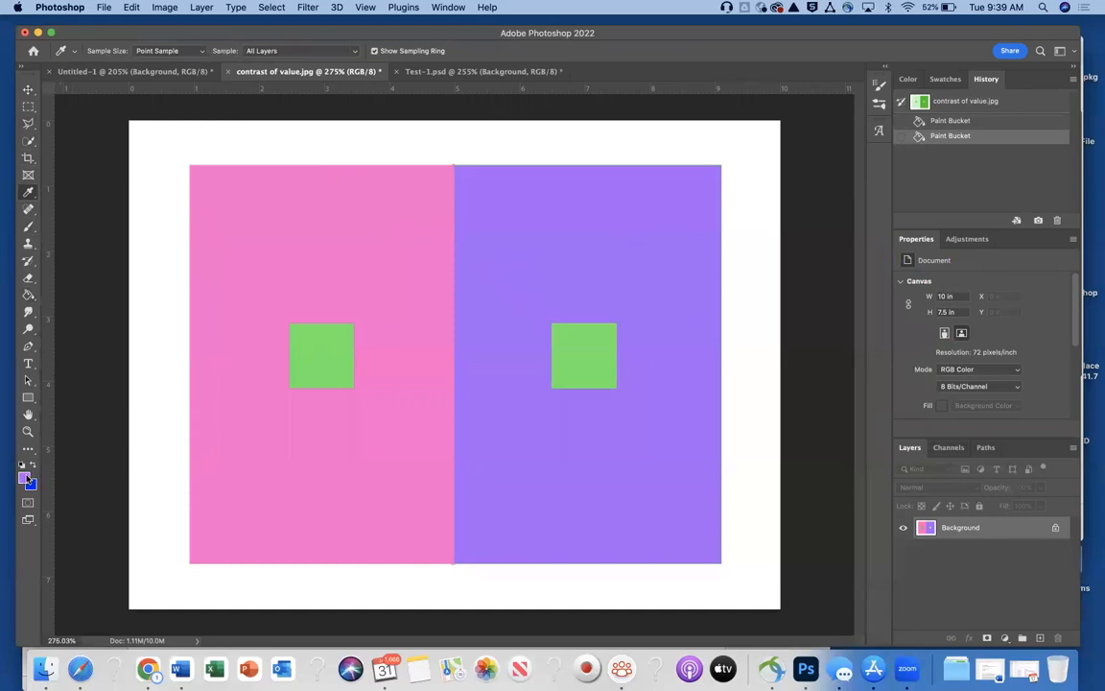
{"action": "left_click", "coordinate": [27, 478]}
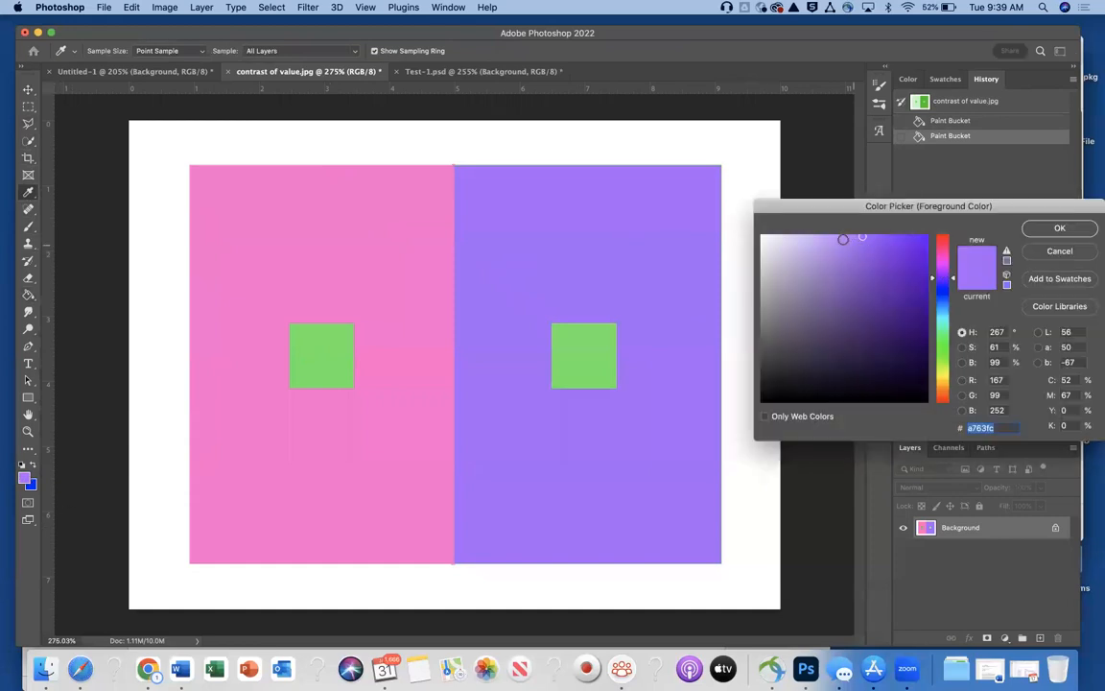
{"action": "left_click", "coordinate": [834, 237]}
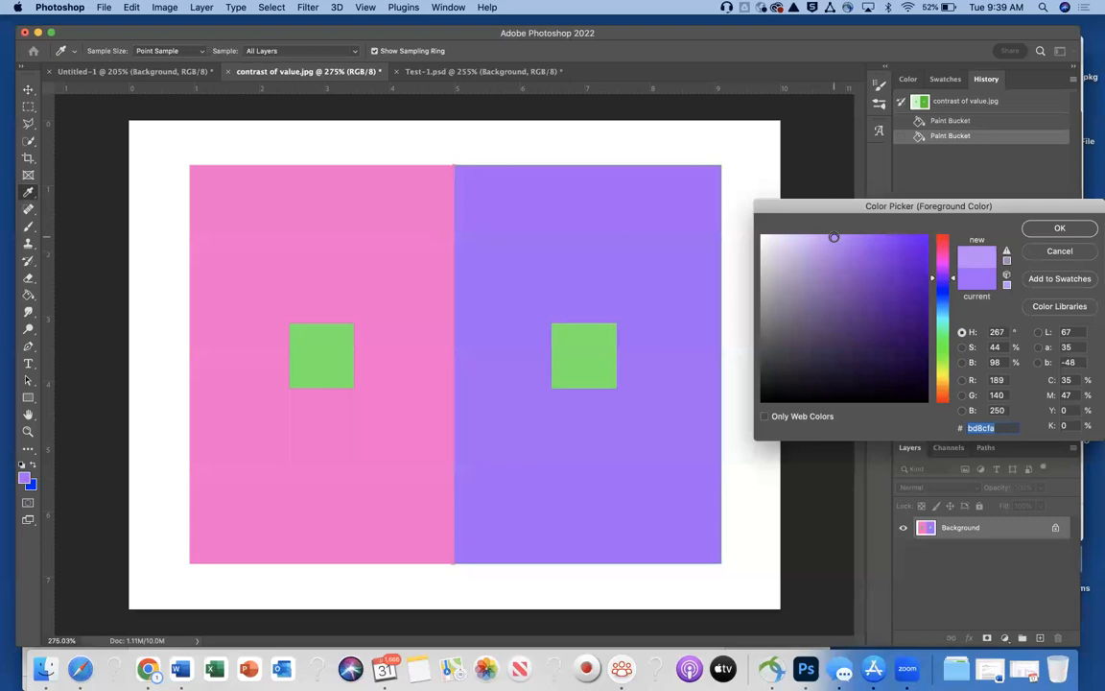
{"action": "key", "text": "Return"}
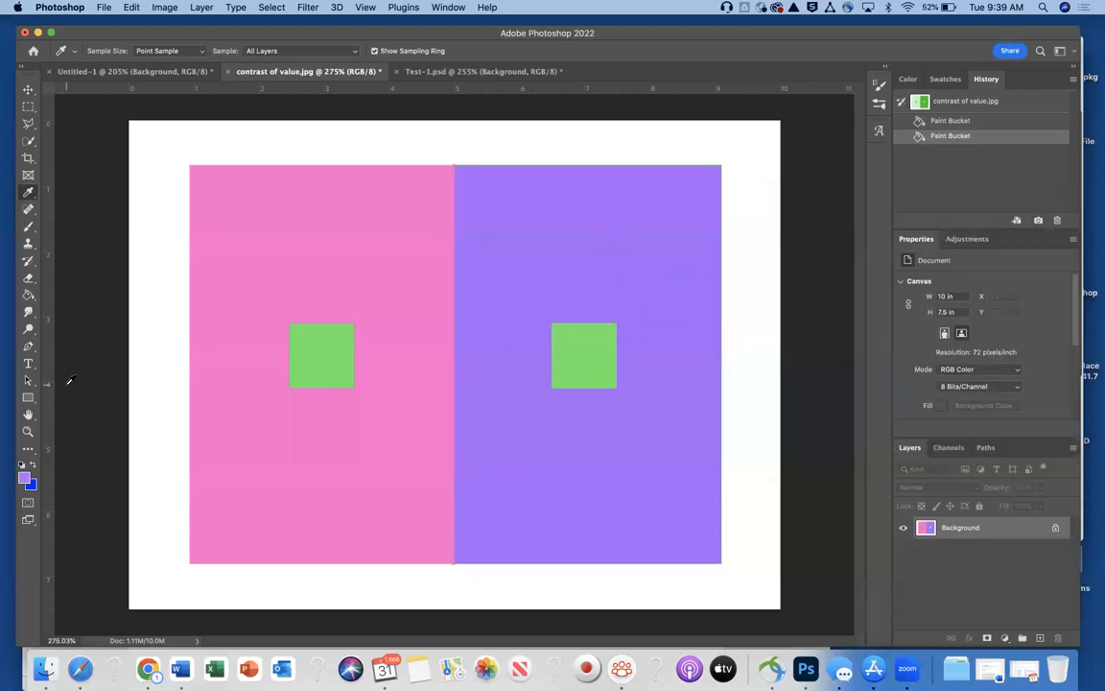
{"action": "left_click", "coordinate": [25, 478]}
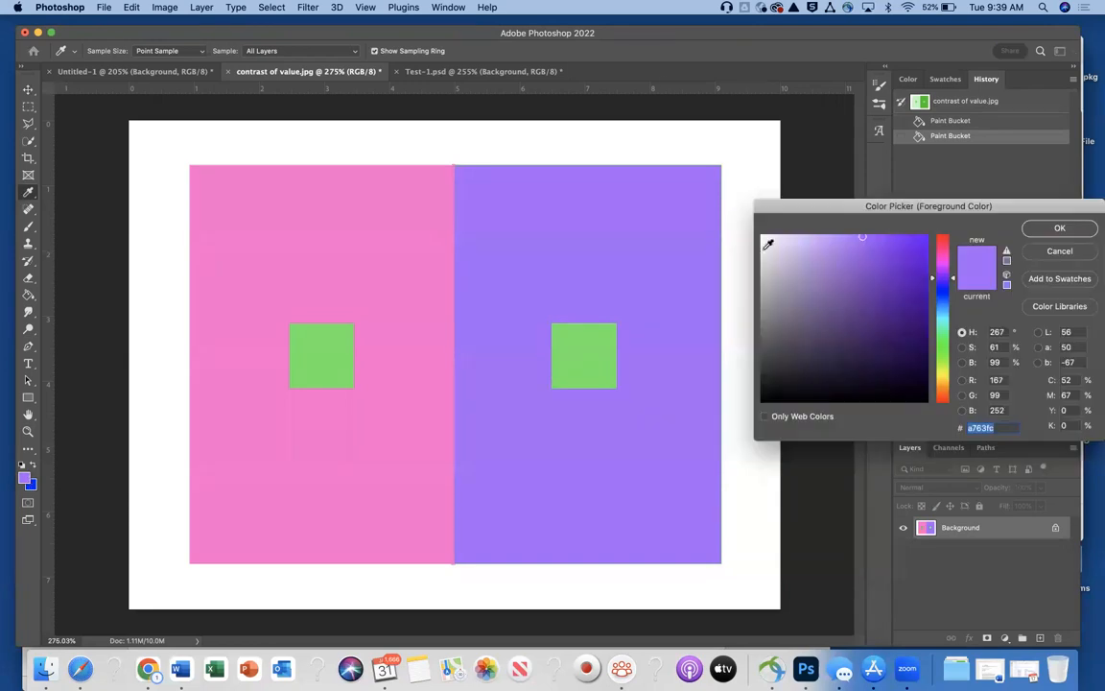
{"action": "left_click", "coordinate": [841, 238]}
{"action": "left_click", "coordinate": [838, 237]}
{"action": "left_click", "coordinate": [1069, 231]}
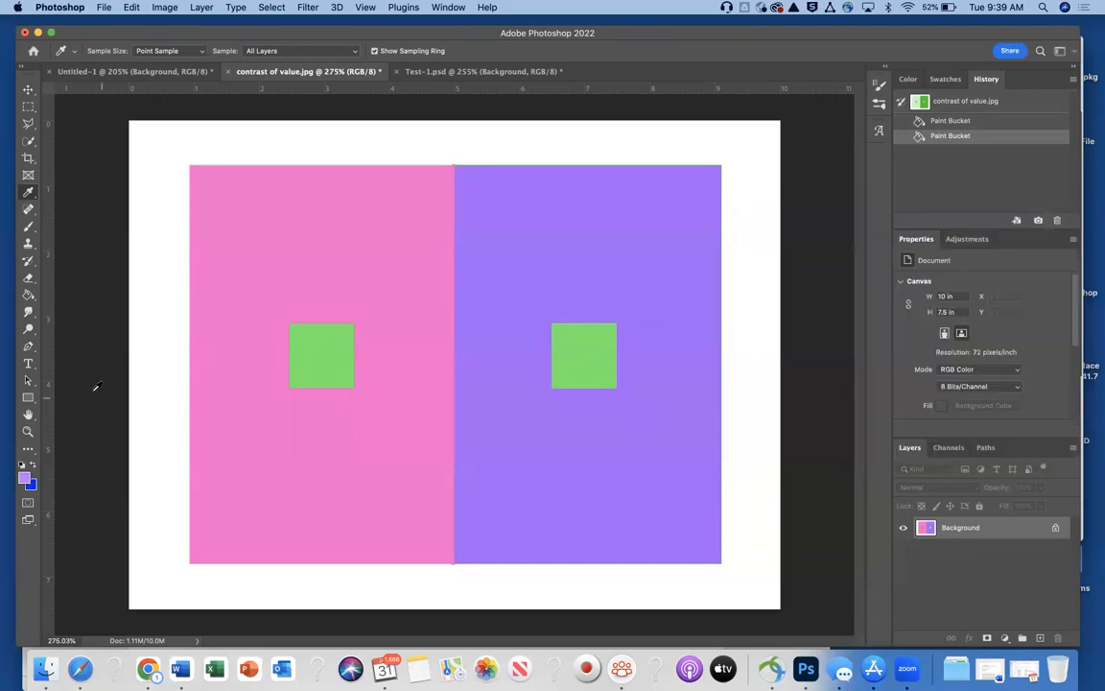
{"action": "left_click", "coordinate": [28, 295]}
{"action": "left_click", "coordinate": [543, 292]}
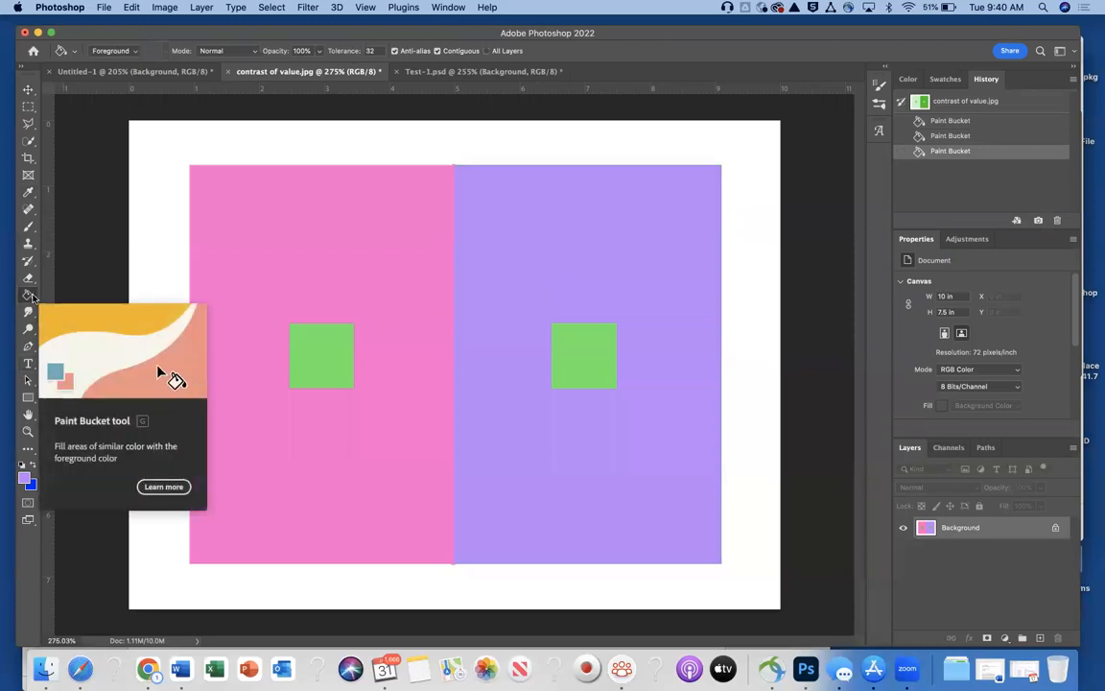
Fill both small green squares with pinkish violet e765f6 and revert the image to its original opening state.
{"action": "left_click", "coordinate": [25, 477]}
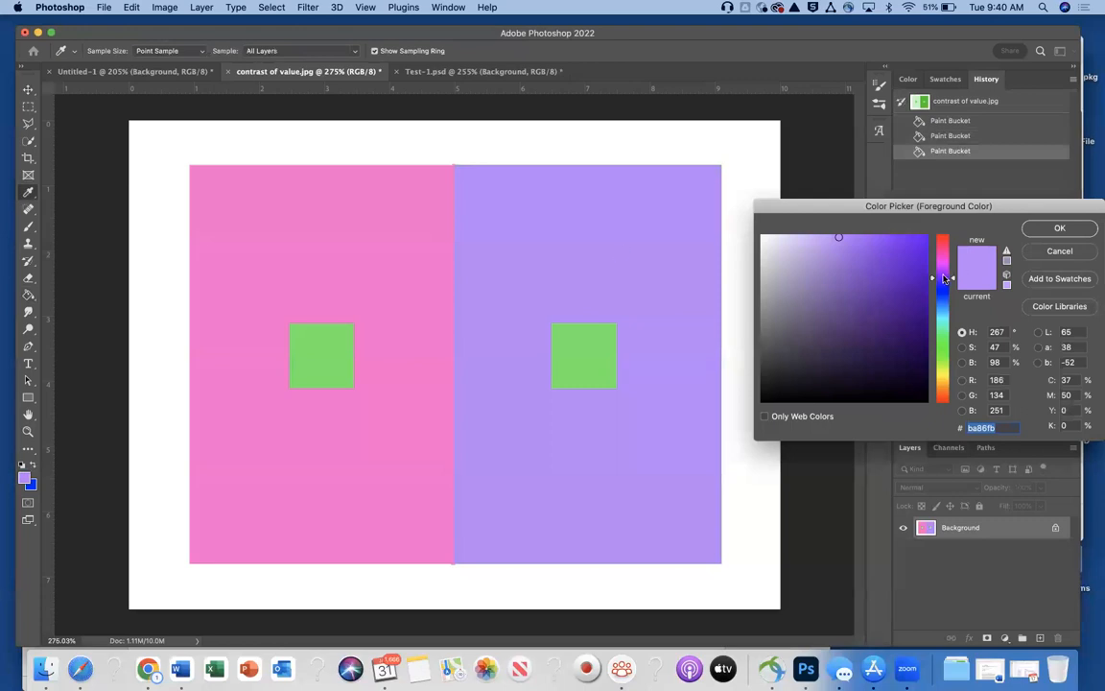
{"action": "left_click", "coordinate": [944, 272]}
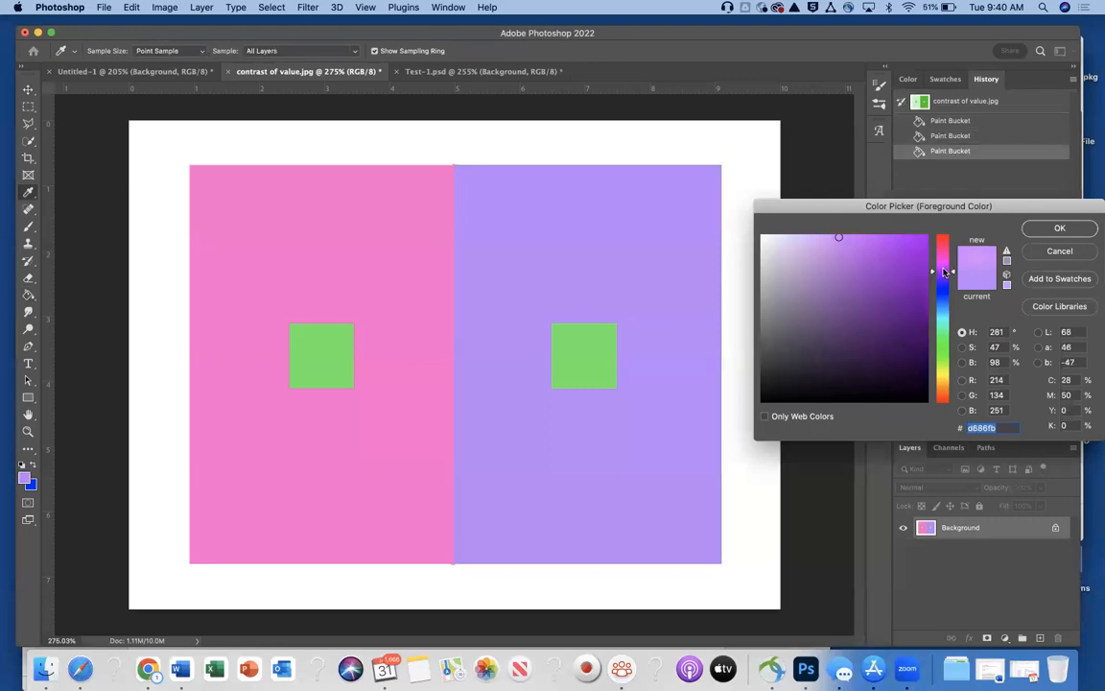
{"action": "left_click", "coordinate": [943, 268]}
{"action": "left_click", "coordinate": [943, 264]}
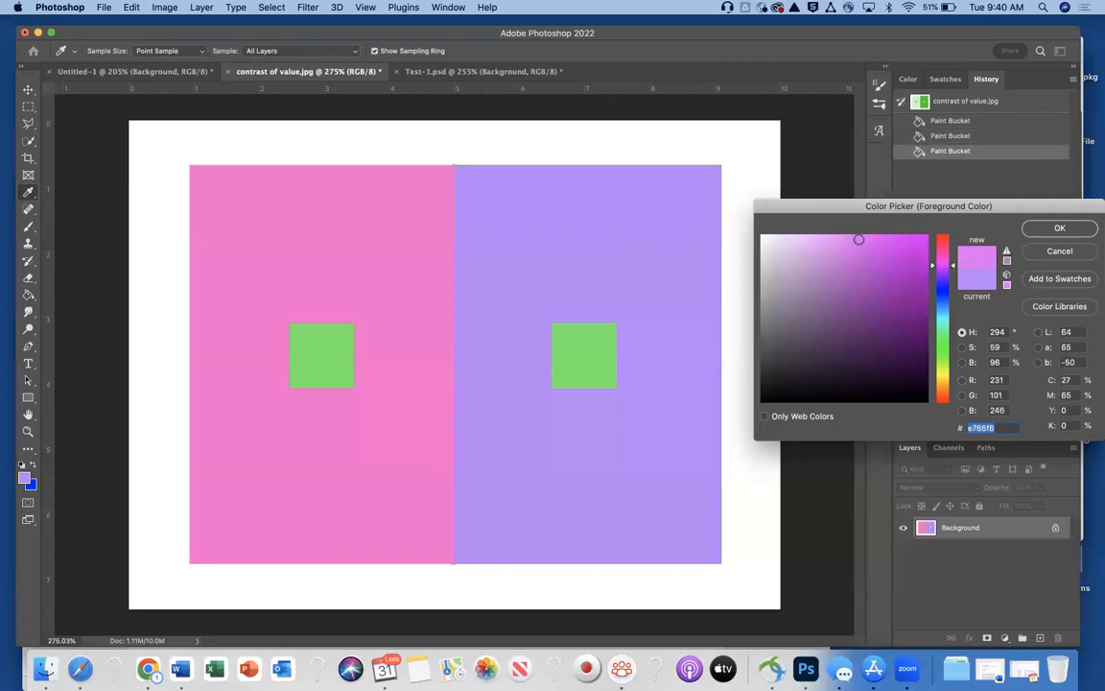
{"action": "left_click", "coordinate": [1060, 229]}
{"action": "left_click", "coordinate": [597, 356]}
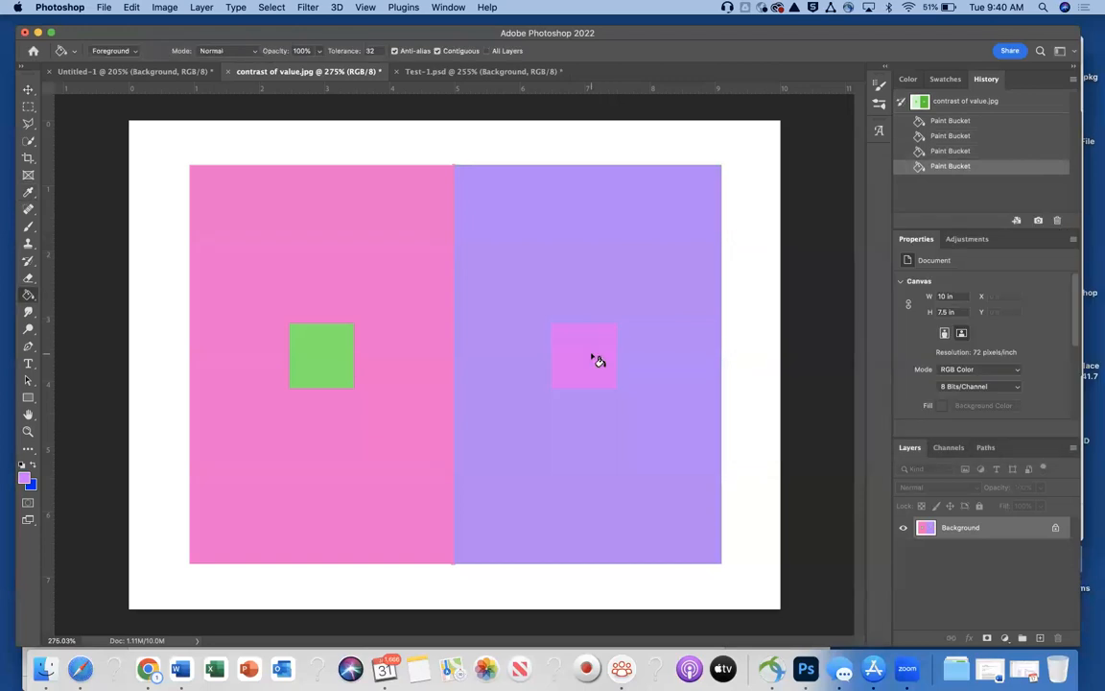
{"action": "left_click", "coordinate": [334, 364]}
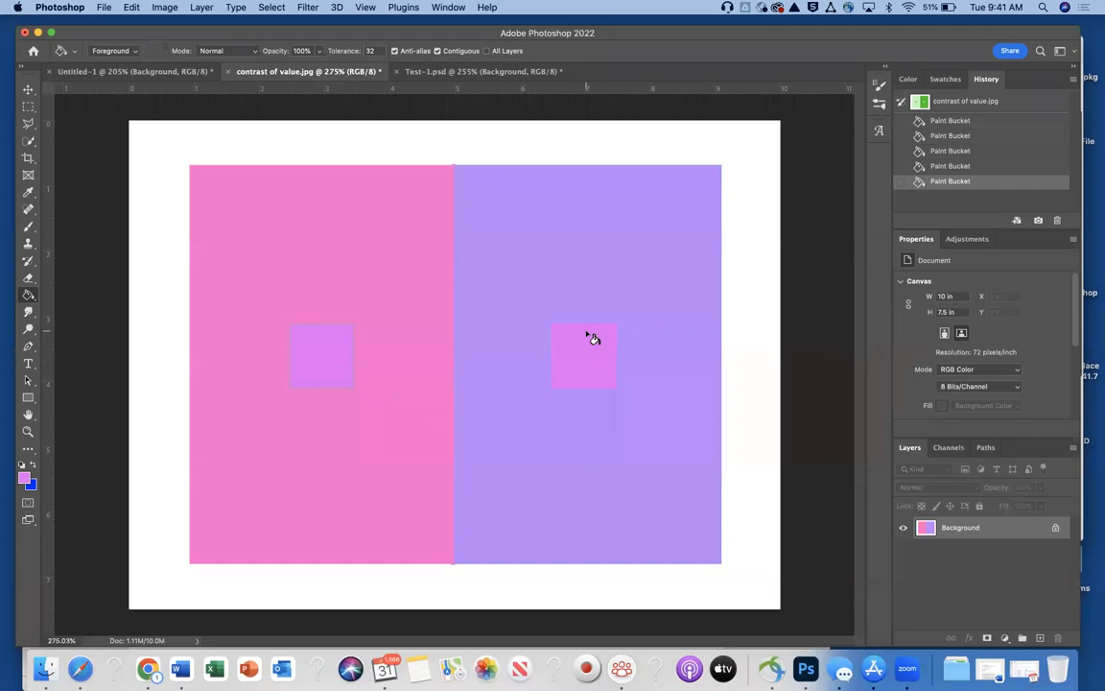
{"action": "left_click", "coordinate": [962, 103]}
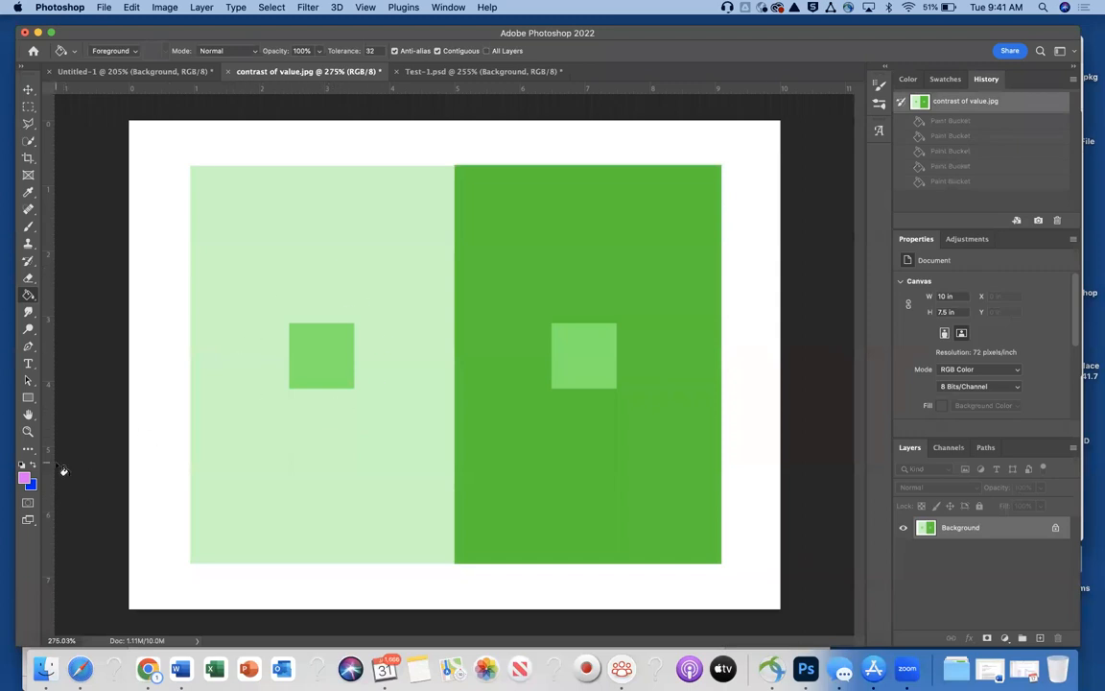
Sample the pale green left rectangle, change the foreground colour to yellow fae451 and fill the dark green right rectangle with it.
{"action": "left_click", "coordinate": [28, 192]}
{"action": "left_click", "coordinate": [325, 222]}
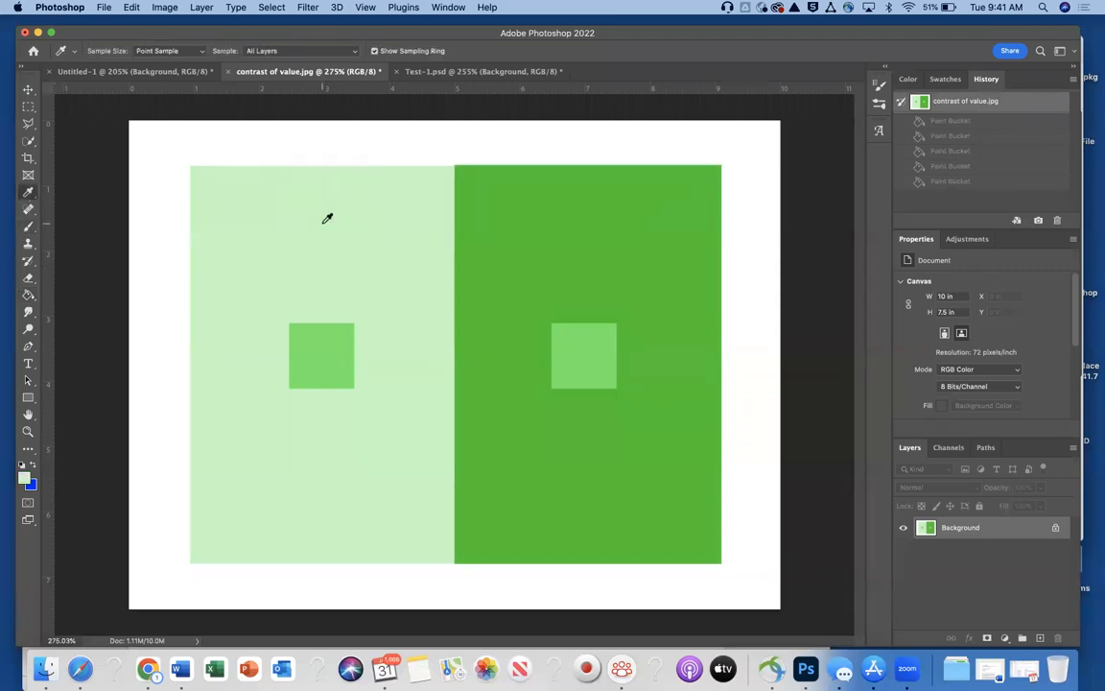
{"action": "left_click", "coordinate": [23, 477]}
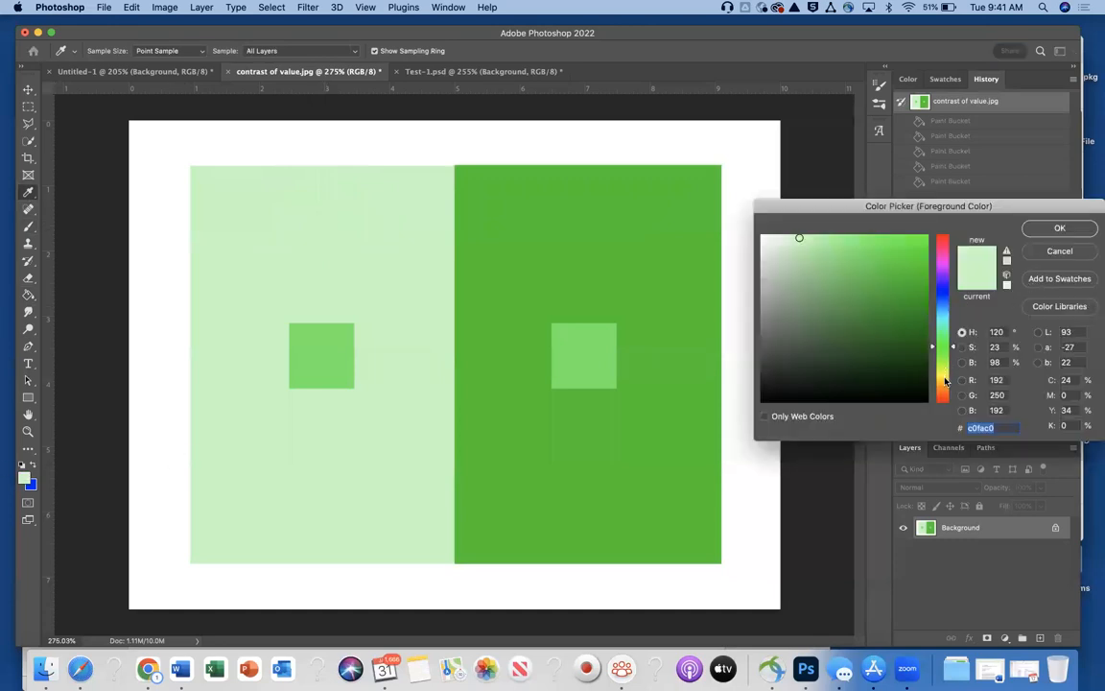
{"action": "left_click", "coordinate": [945, 381]}
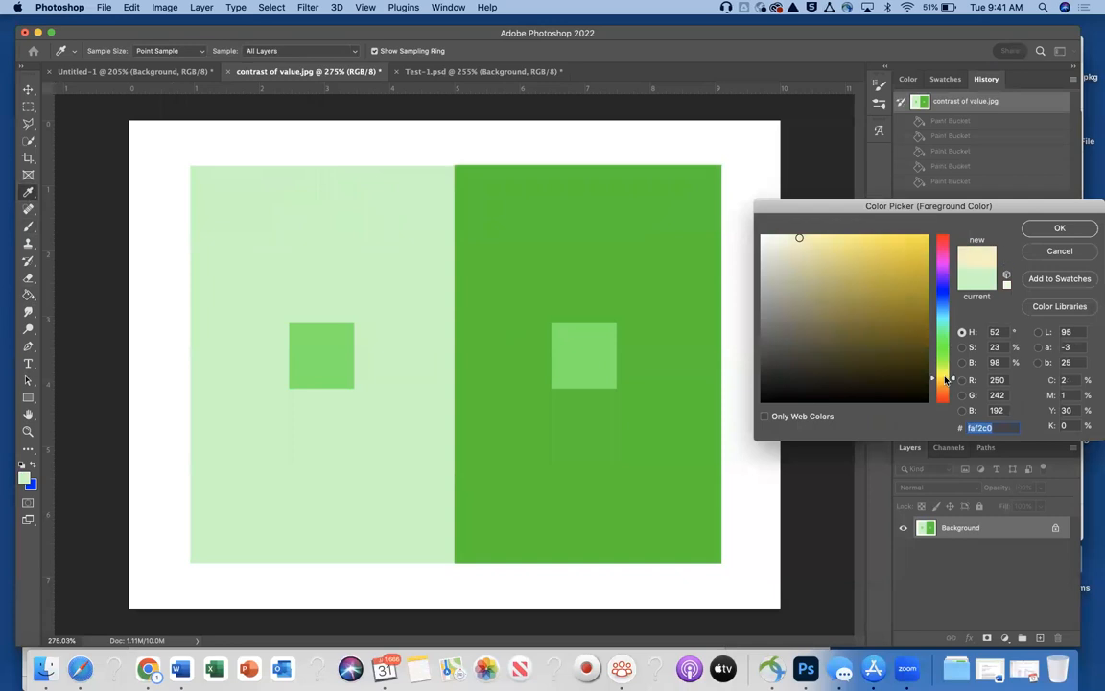
{"action": "left_click", "coordinate": [916, 239]}
{"action": "left_click", "coordinate": [885, 239]}
{"action": "left_click", "coordinate": [871, 237]}
{"action": "left_click", "coordinate": [1061, 228]}
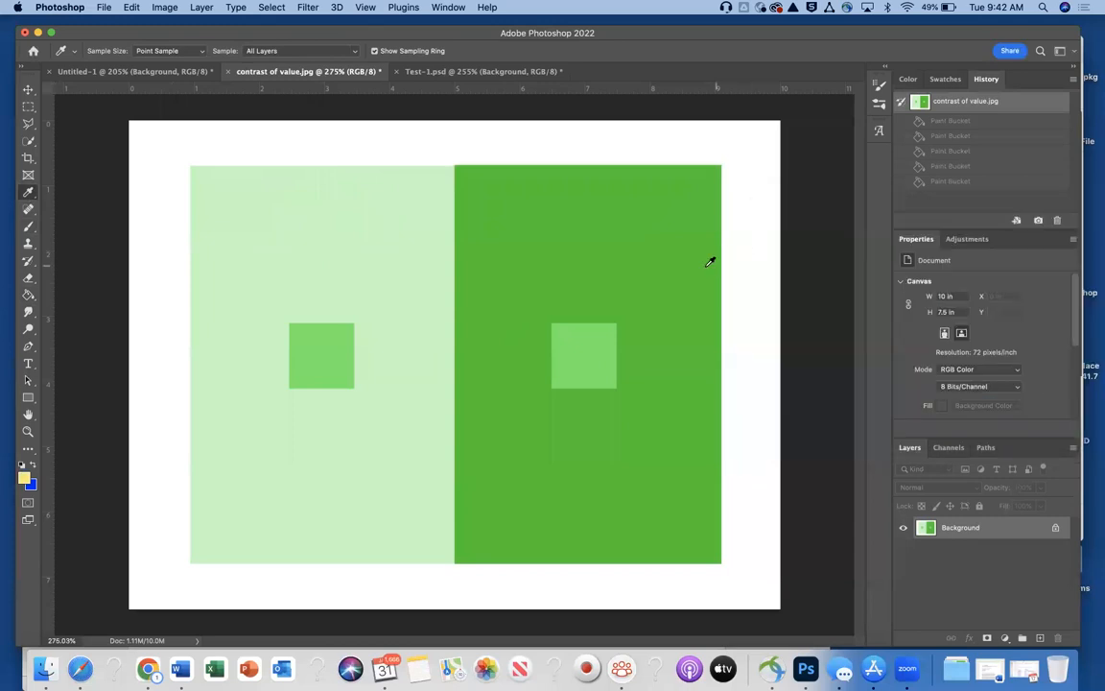
{"action": "left_click", "coordinate": [28, 296]}
{"action": "left_click", "coordinate": [586, 260]}
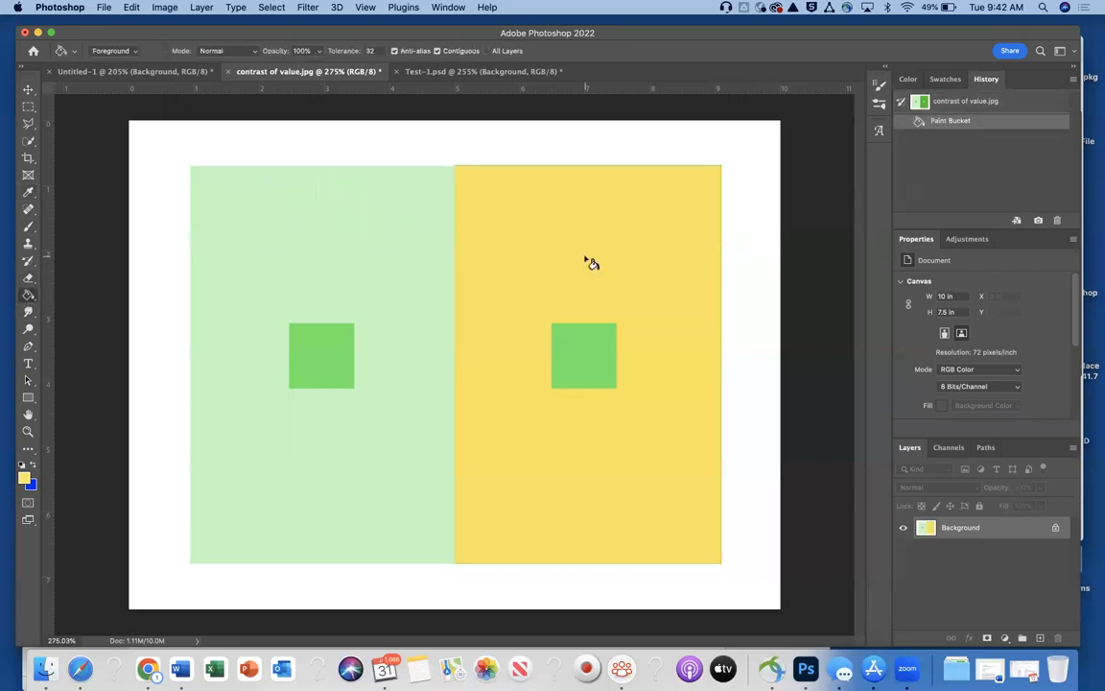
Shift the foreground hue to yellow-green ccfa51 and fill both small green squares with it.
{"action": "left_click", "coordinate": [24, 477]}
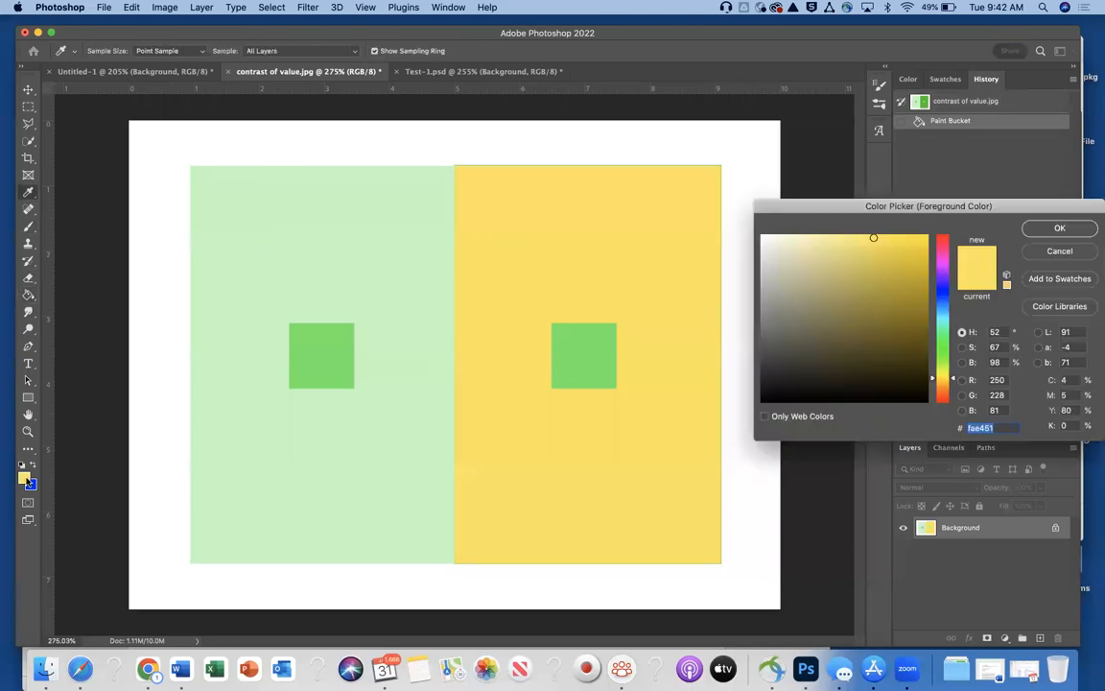
{"action": "left_click_drag", "start_coordinate": [943, 378], "coordinate": [945, 369]}
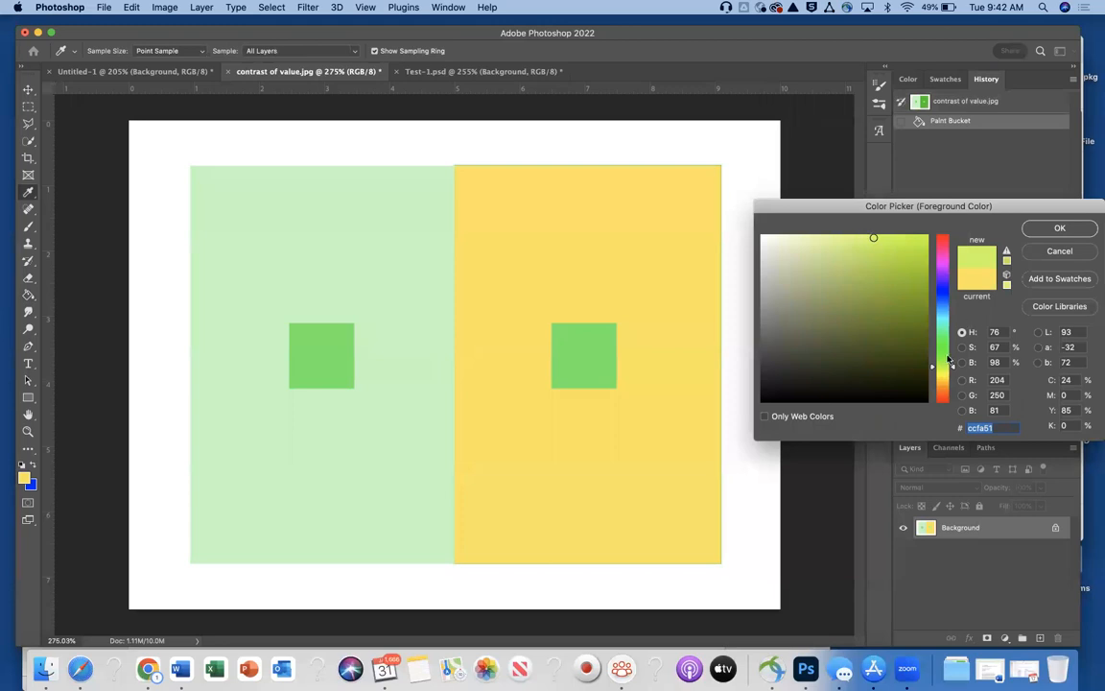
{"action": "left_click", "coordinate": [1061, 227]}
{"action": "key", "text": "g"}
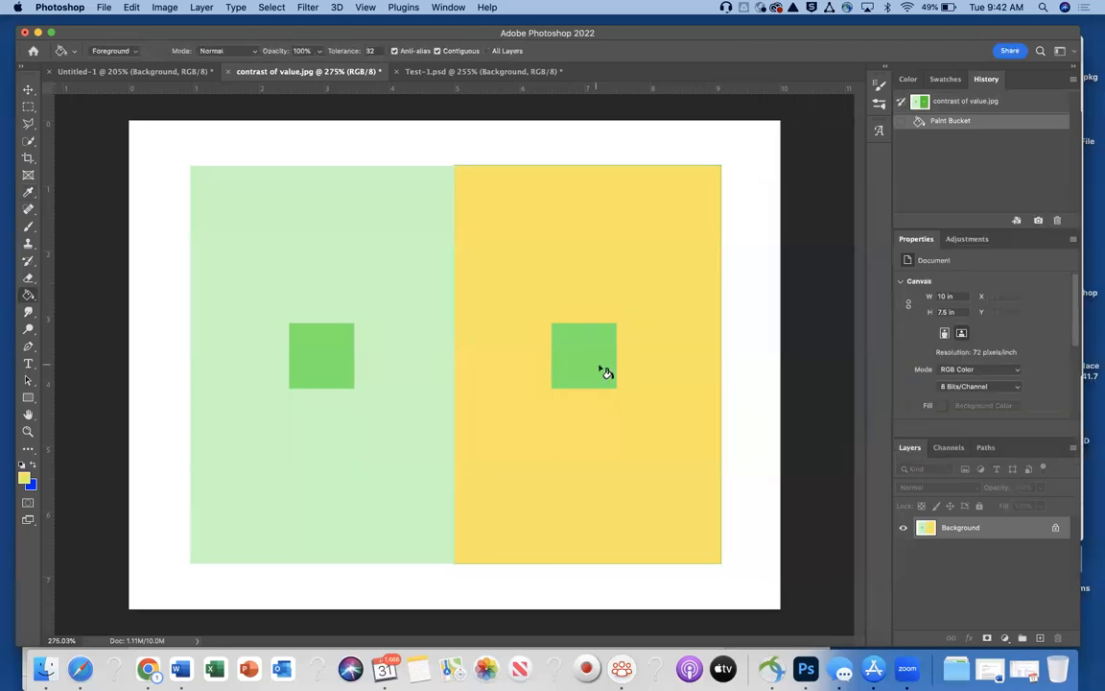
{"action": "left_click", "coordinate": [604, 372]}
{"action": "left_click", "coordinate": [335, 374]}
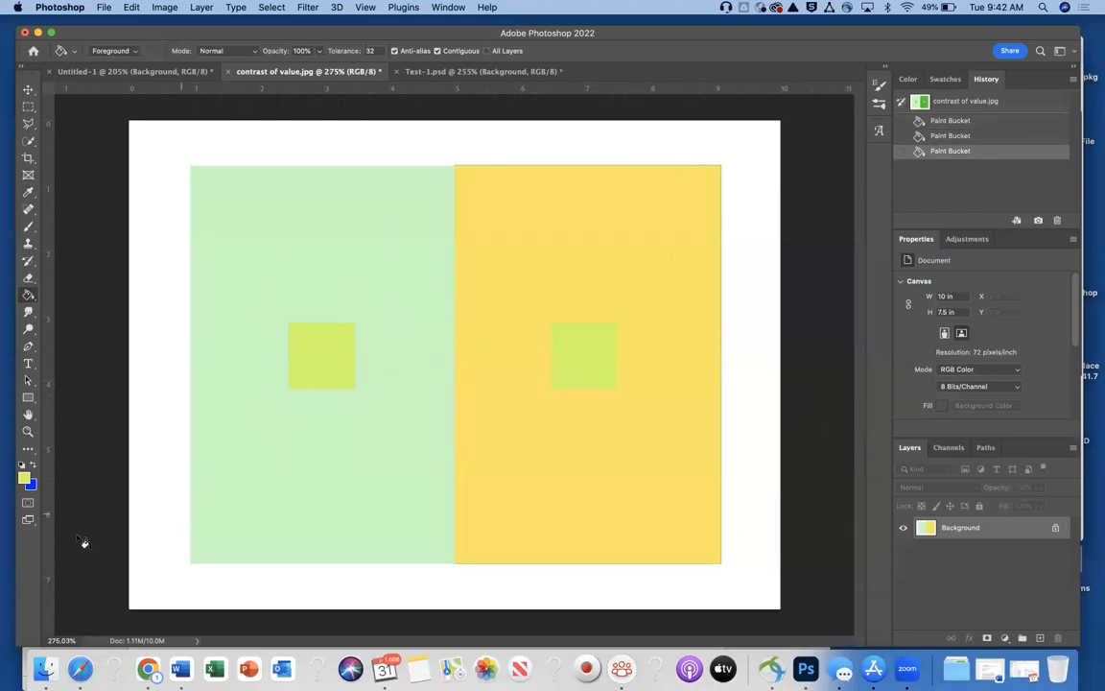
Refill both small squares with the more saturated yellow-green b6f902 and revert the image to its original opening state.
{"action": "left_click", "coordinate": [23, 476]}
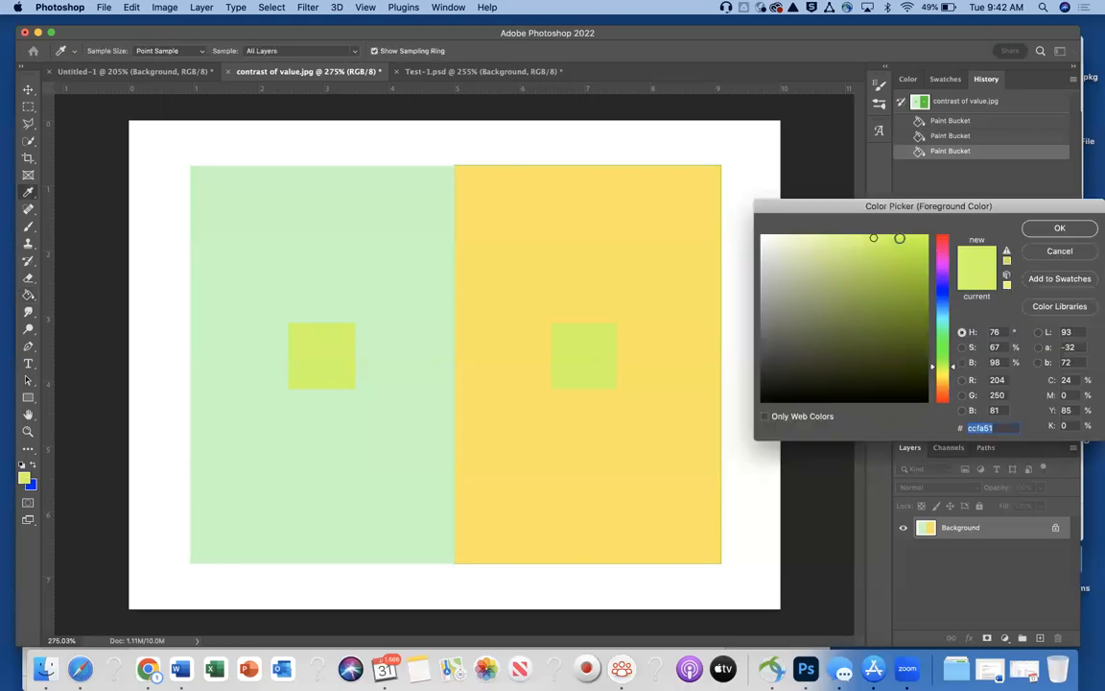
{"action": "left_click", "coordinate": [926, 238]}
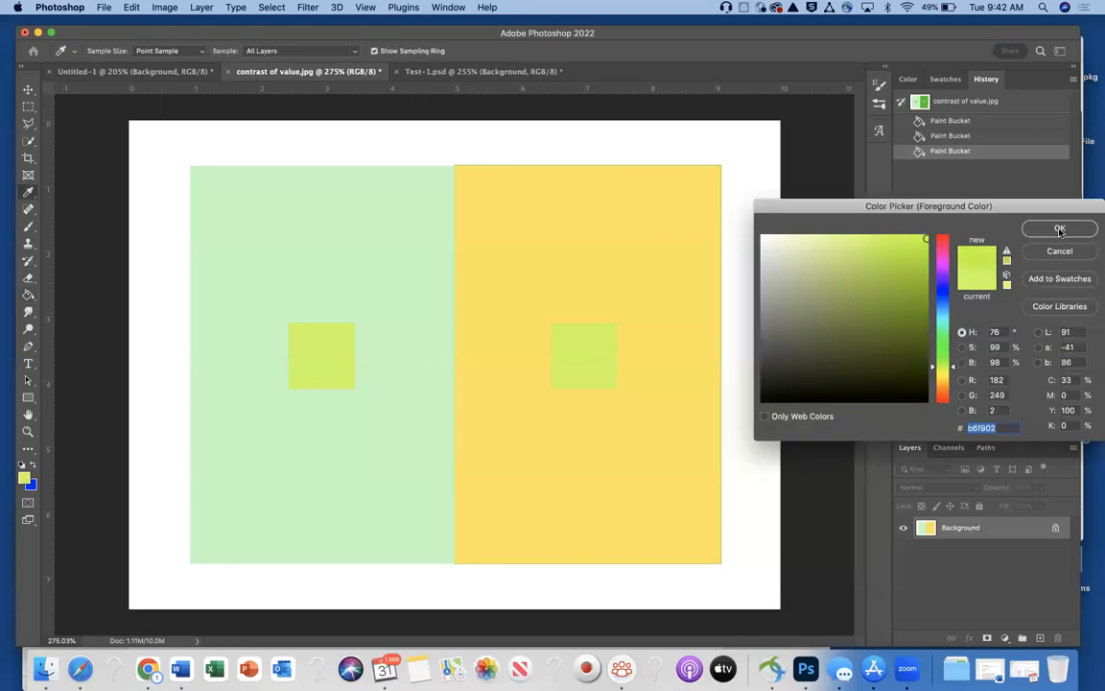
{"action": "left_click", "coordinate": [1055, 229]}
{"action": "left_click", "coordinate": [609, 368]}
{"action": "left_click", "coordinate": [341, 373]}
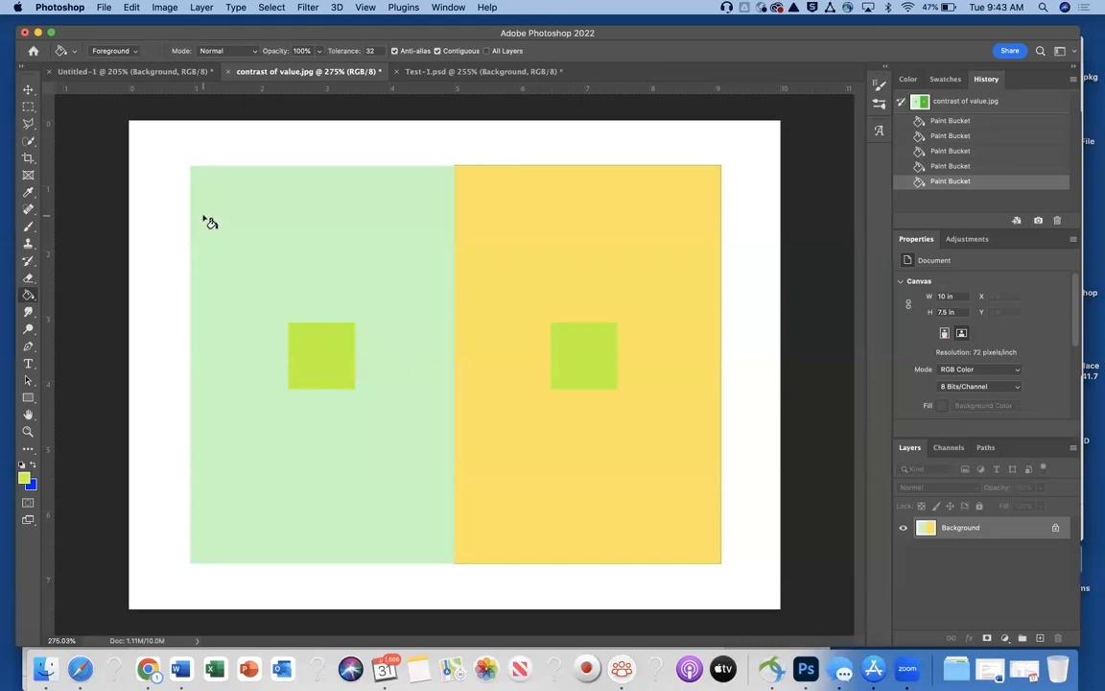
{"action": "left_click", "coordinate": [962, 102]}
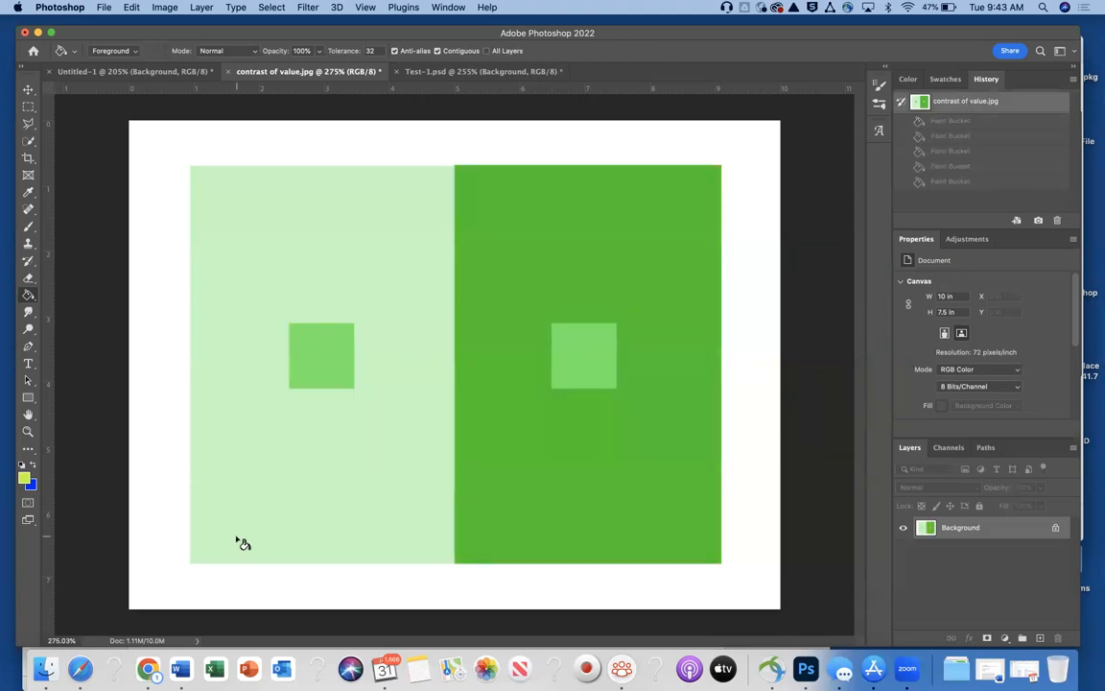
Set the foreground colour to mid grey 9e9f9c and fill the pale green left rectangle with it.
{"action": "left_click", "coordinate": [24, 476]}
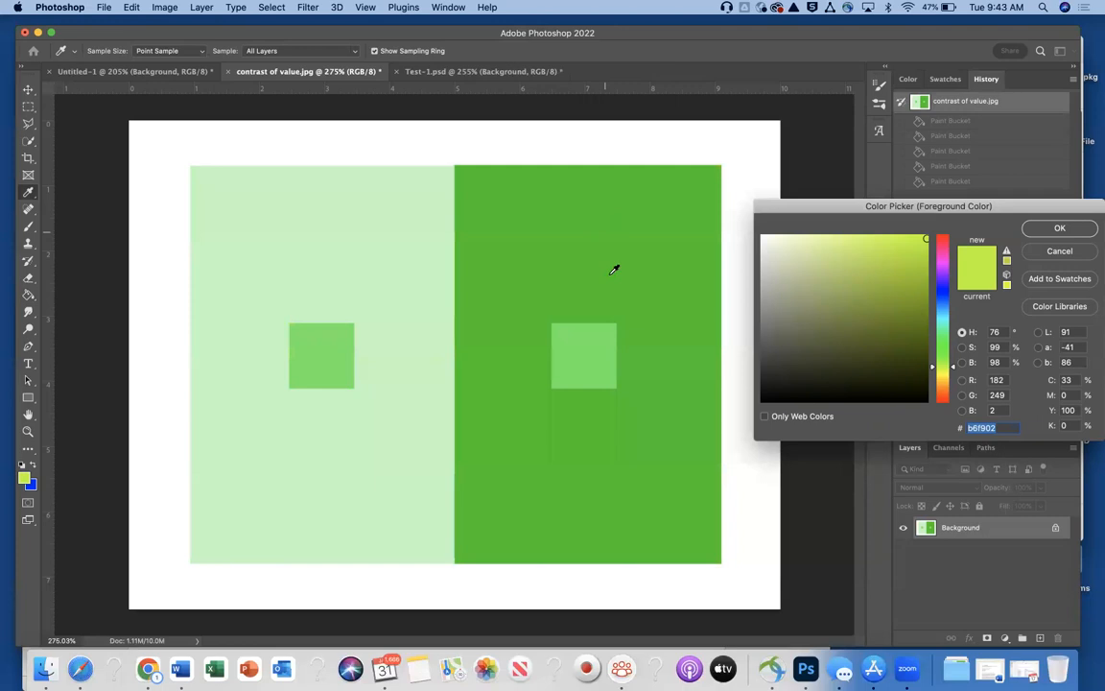
{"action": "left_click", "coordinate": [765, 307]}
{"action": "left_click", "coordinate": [764, 297]}
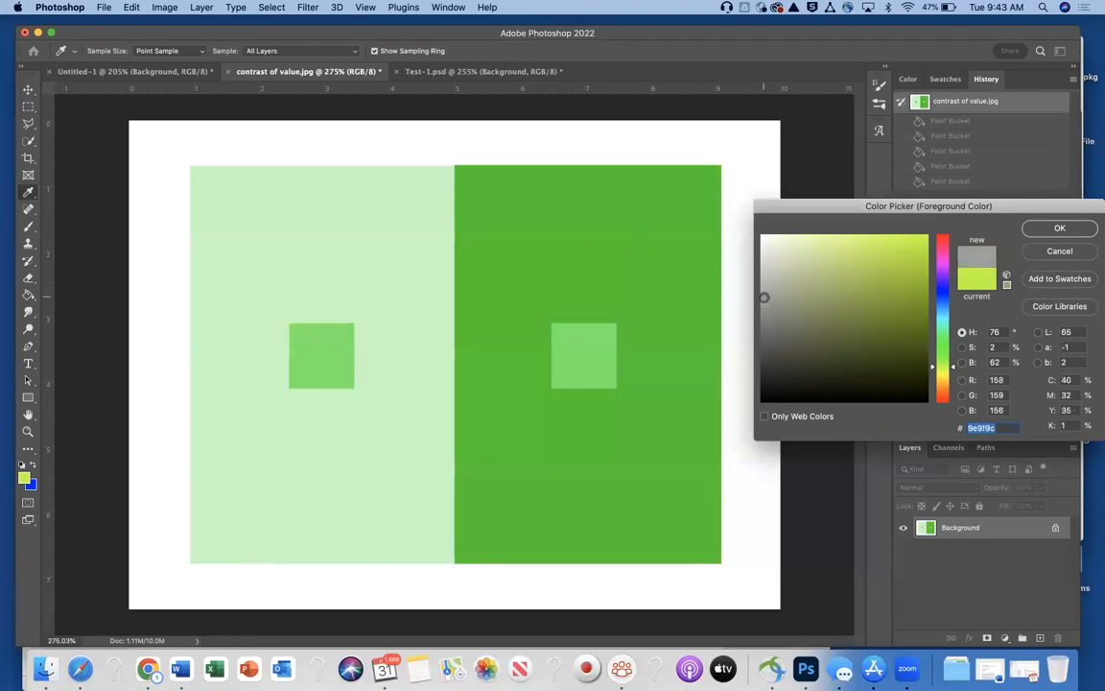
{"action": "left_click", "coordinate": [1052, 227]}
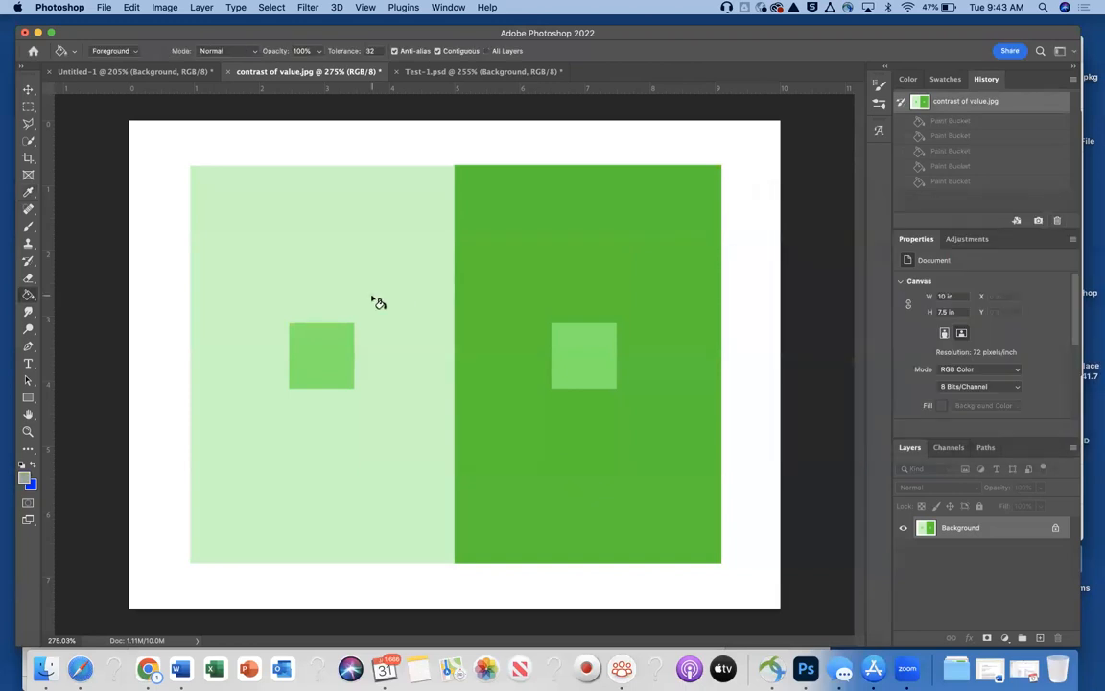
{"action": "left_click", "coordinate": [374, 300]}
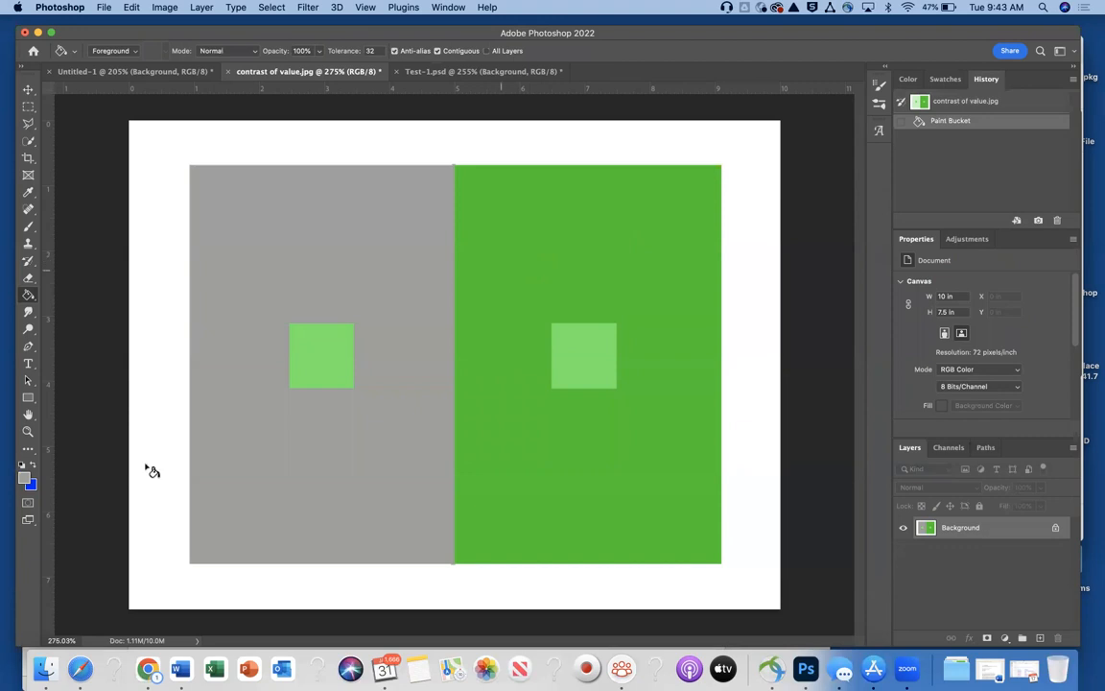
Set the foreground colour to a muted green of about 5f9059 and fill both small centre squares with it.
{"action": "left_click", "coordinate": [26, 479]}
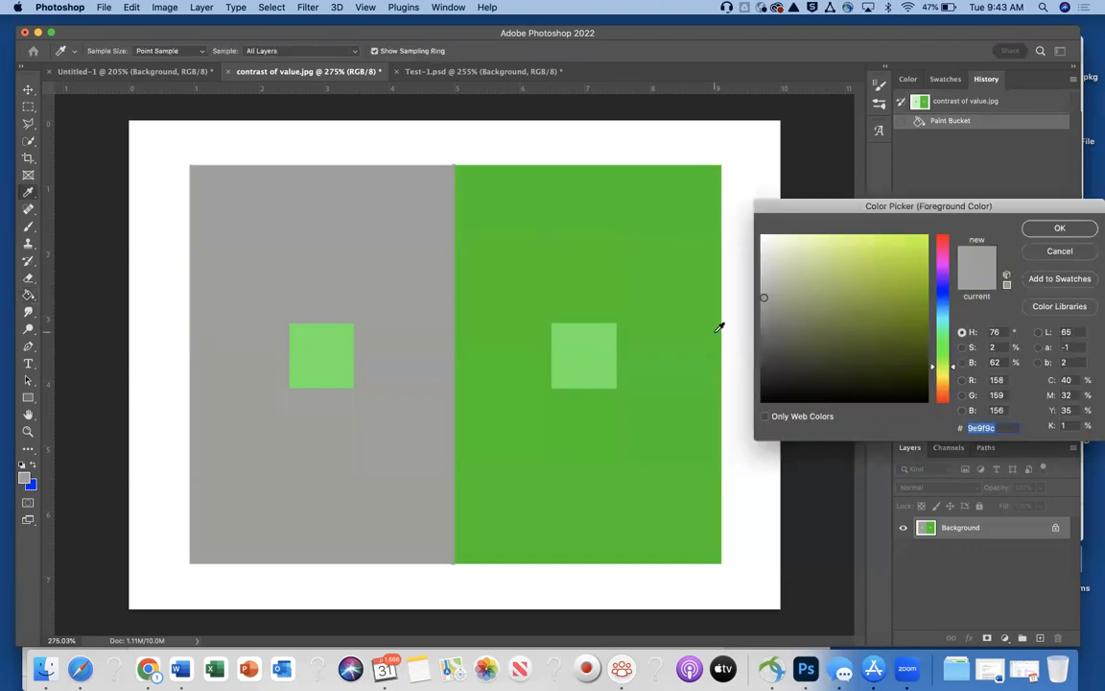
{"action": "left_click_drag", "start_coordinate": [945, 352], "coordinate": [945, 347]}
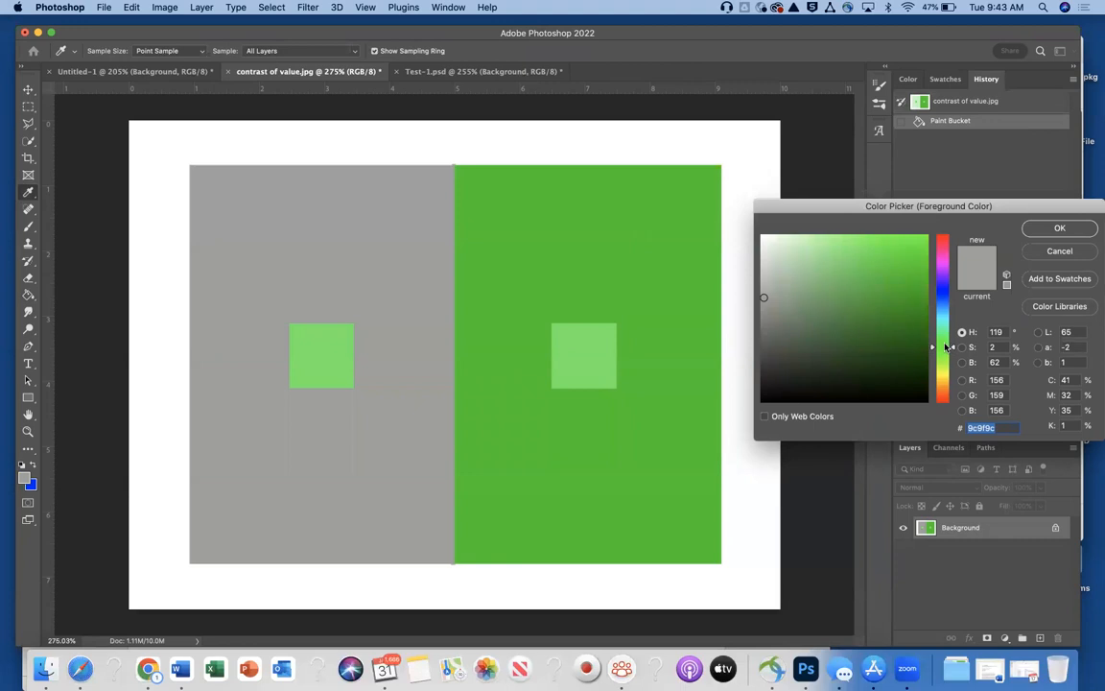
{"action": "left_click", "coordinate": [945, 350]}
{"action": "left_click", "coordinate": [825, 307]}
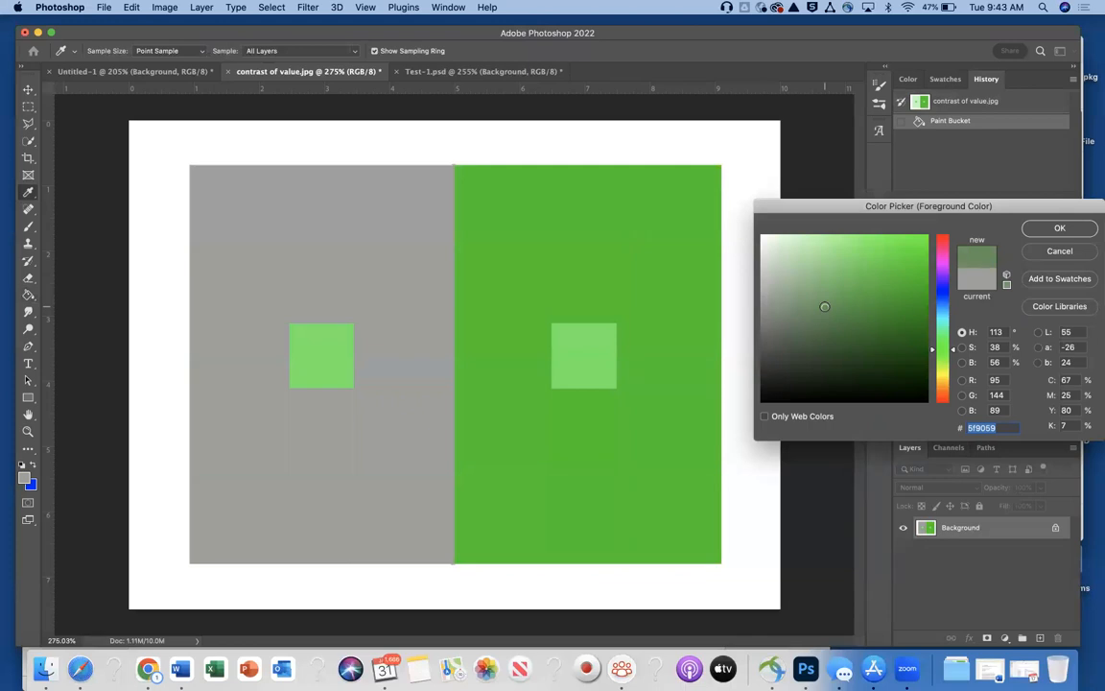
{"action": "left_click", "coordinate": [825, 305]}
{"action": "left_click", "coordinate": [1059, 227]}
{"action": "key", "text": "g"}
{"action": "left_click", "coordinate": [593, 366]}
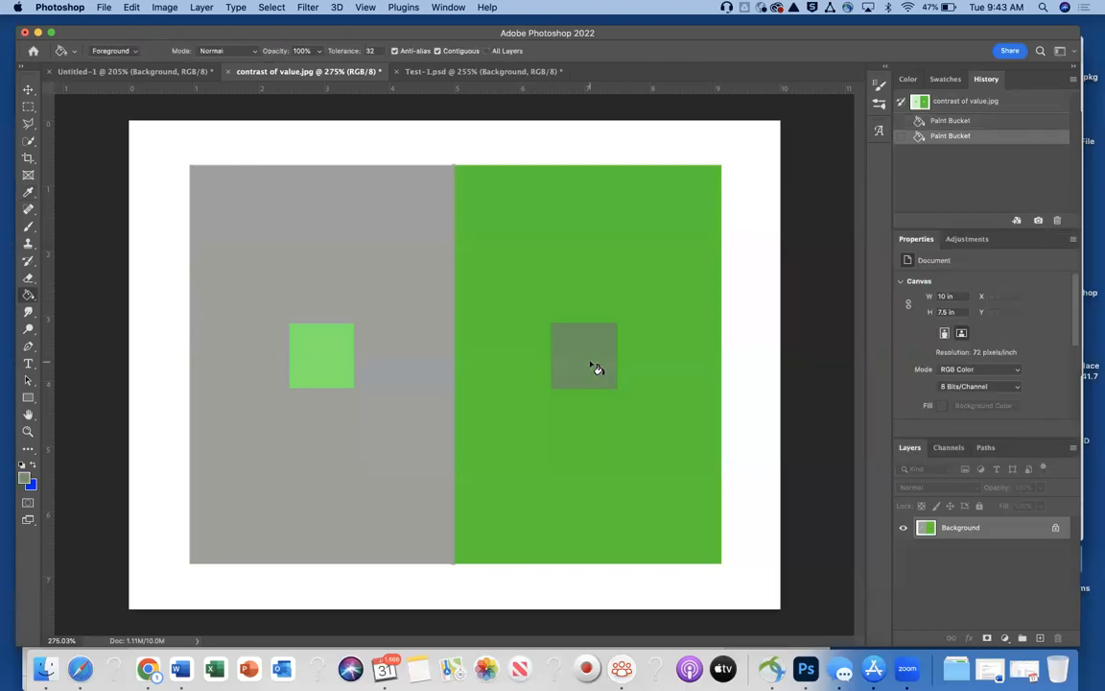
{"action": "left_click", "coordinate": [309, 371]}
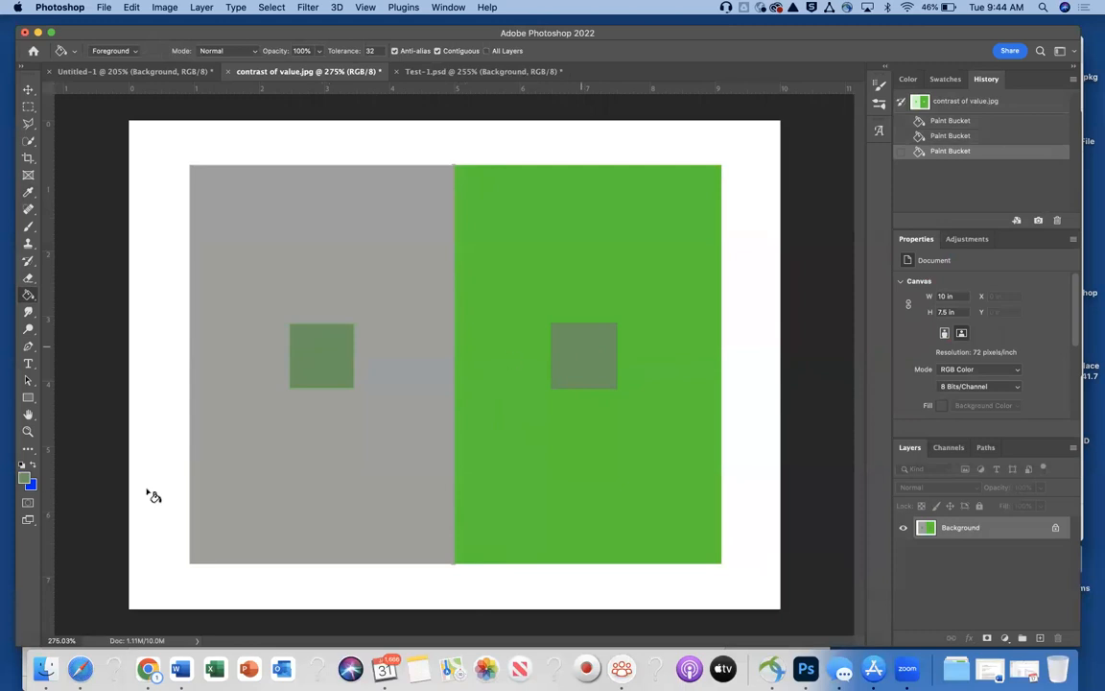
Set the foreground colour to the lighter muted green 80b479 and fill both small centre squares with it.
{"action": "left_click", "coordinate": [24, 478]}
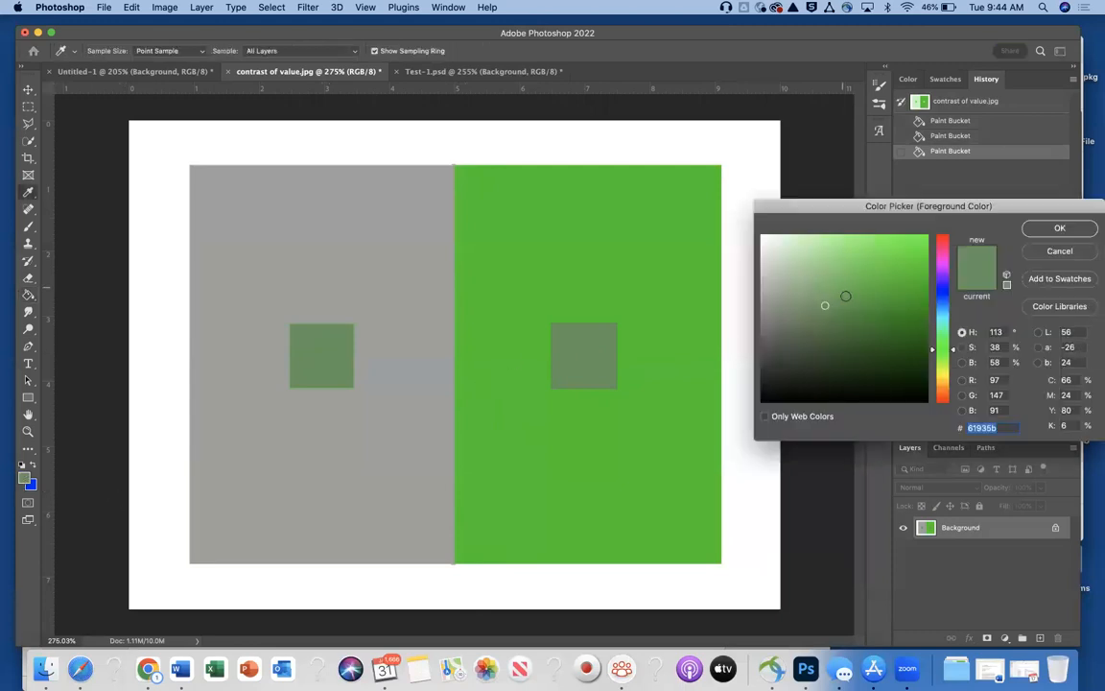
{"action": "left_click", "coordinate": [816, 283]}
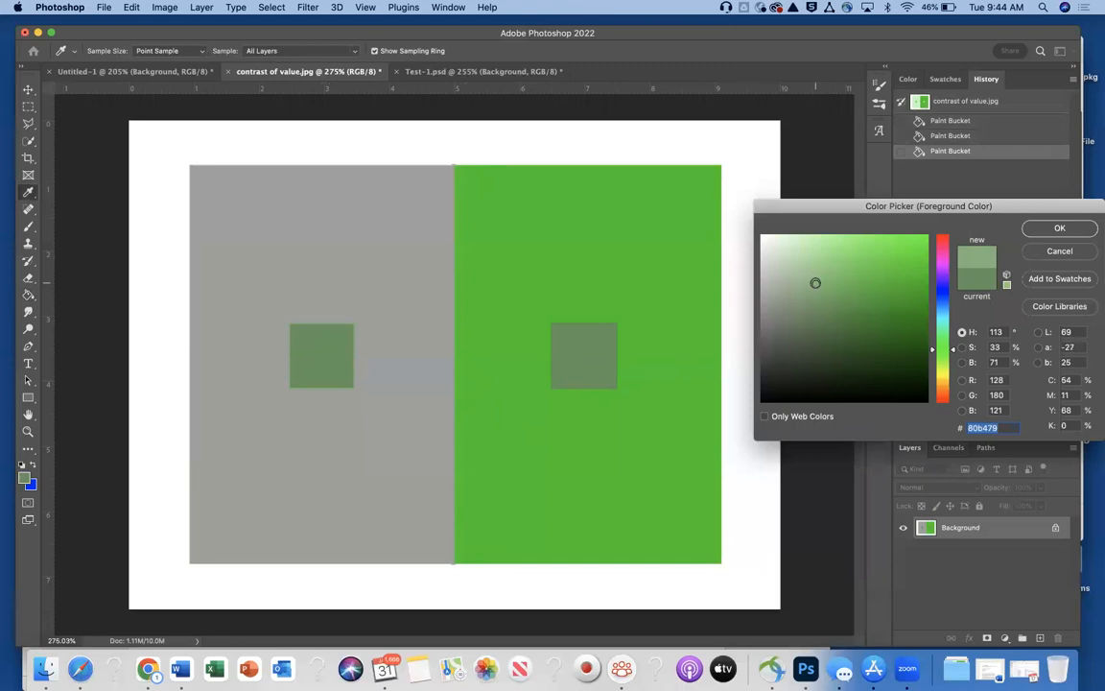
{"action": "left_click", "coordinate": [1060, 228]}
{"action": "left_click", "coordinate": [594, 371]}
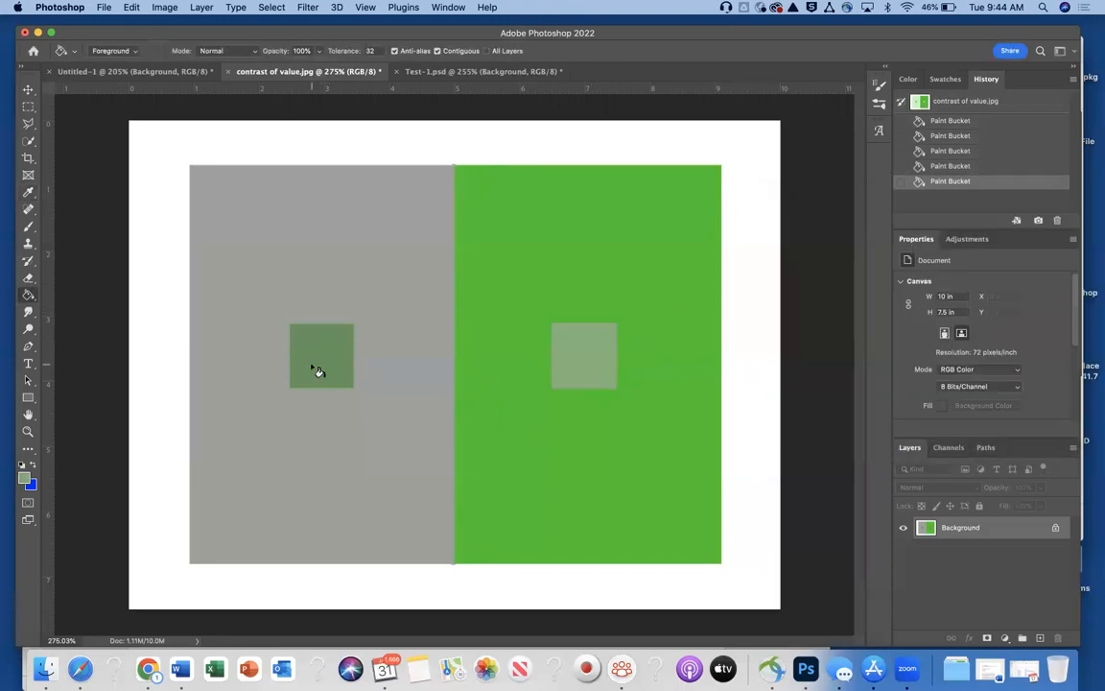
{"action": "left_click", "coordinate": [318, 371]}
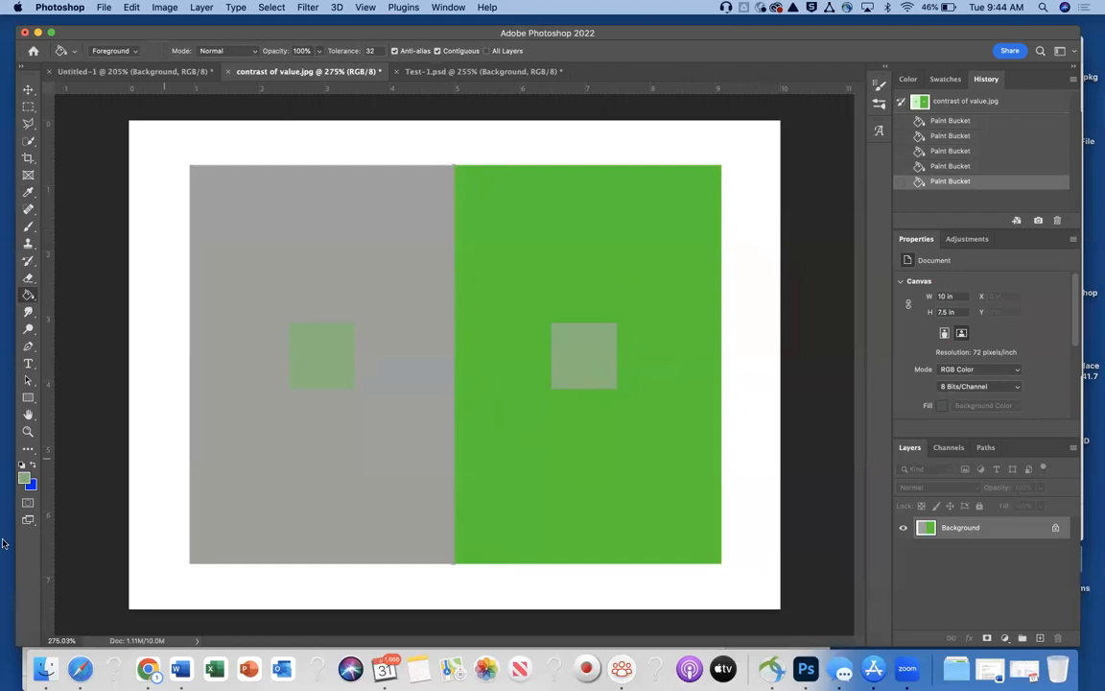
Darken the foreground muted green slightly and refill both small centre squares with it.
{"action": "left_click", "coordinate": [24, 478]}
{"action": "left_click", "coordinate": [821, 292]}
{"action": "left_click", "coordinate": [1059, 228]}
{"action": "left_click", "coordinate": [600, 370]}
{"action": "left_click", "coordinate": [341, 375]}
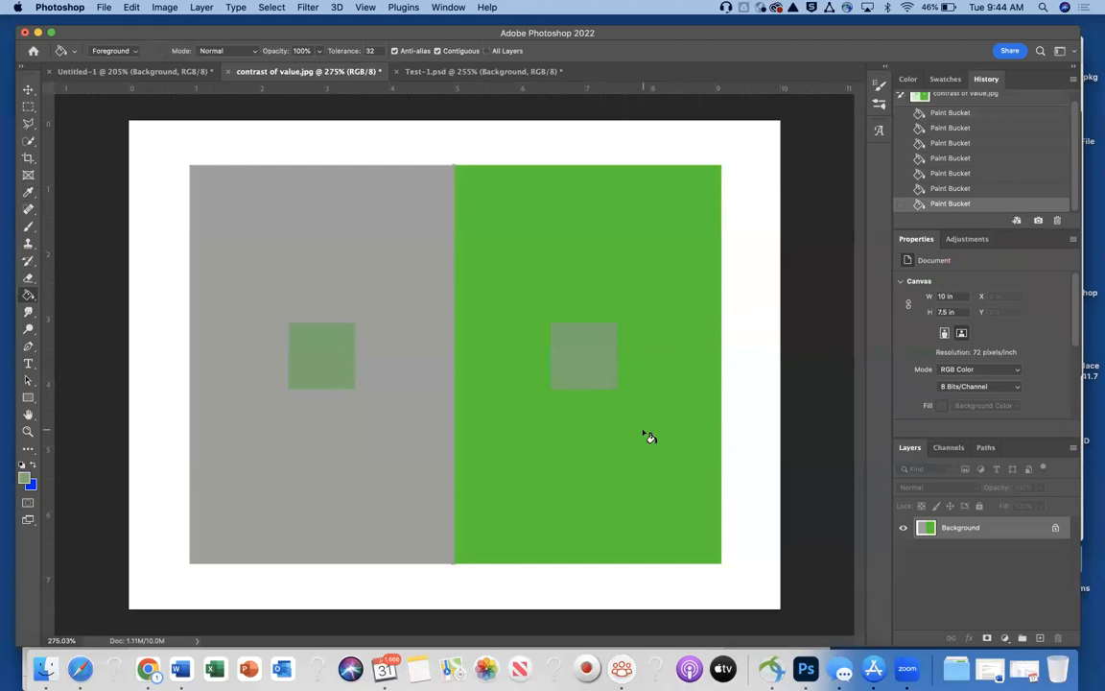
Set the foreground colour to ochre ba8404 and fill the grey left rectangle with it.
{"action": "left_click", "coordinate": [24, 476]}
{"action": "left_click_drag", "start_coordinate": [942, 374], "coordinate": [942, 383]}
{"action": "left_click", "coordinate": [924, 278]}
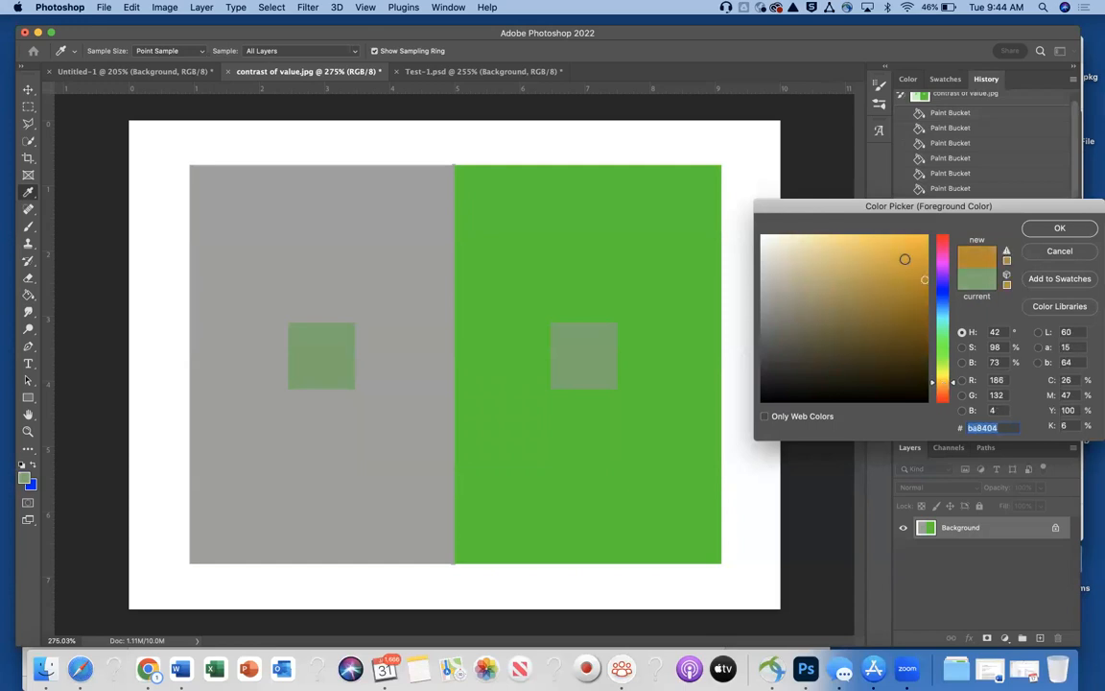
{"action": "left_click", "coordinate": [1059, 228]}
{"action": "key", "text": "g"}
{"action": "left_click", "coordinate": [312, 498]}
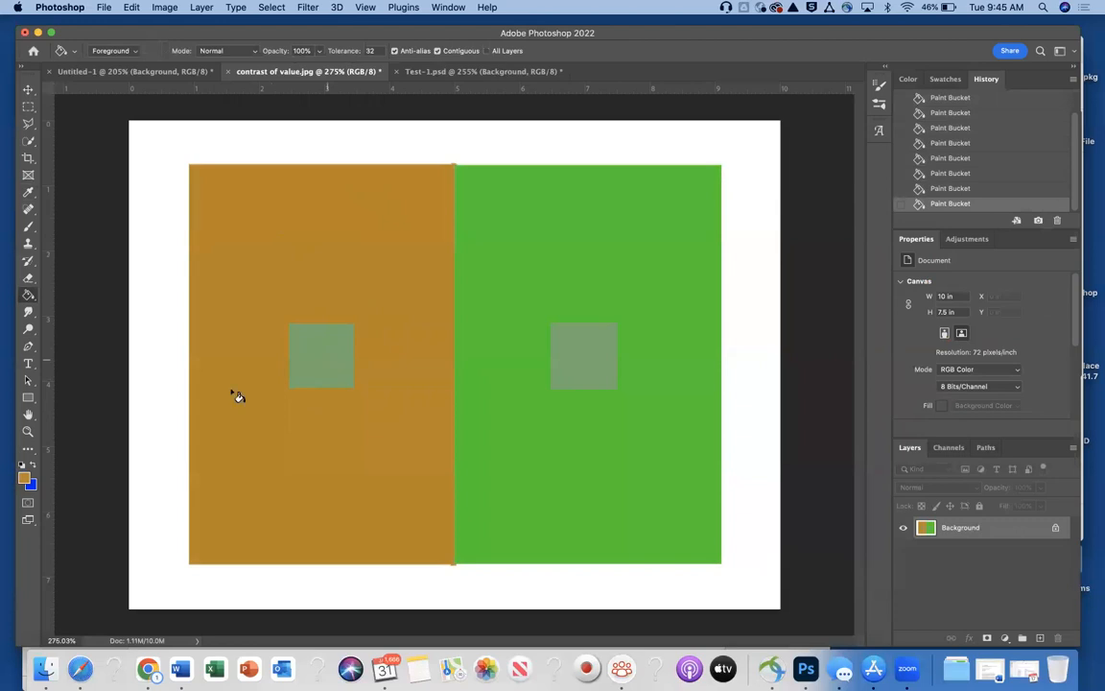
Refill the left rectangle with bright orange f85f36, then revert the image to its original opening state.
{"action": "left_click", "coordinate": [25, 478]}
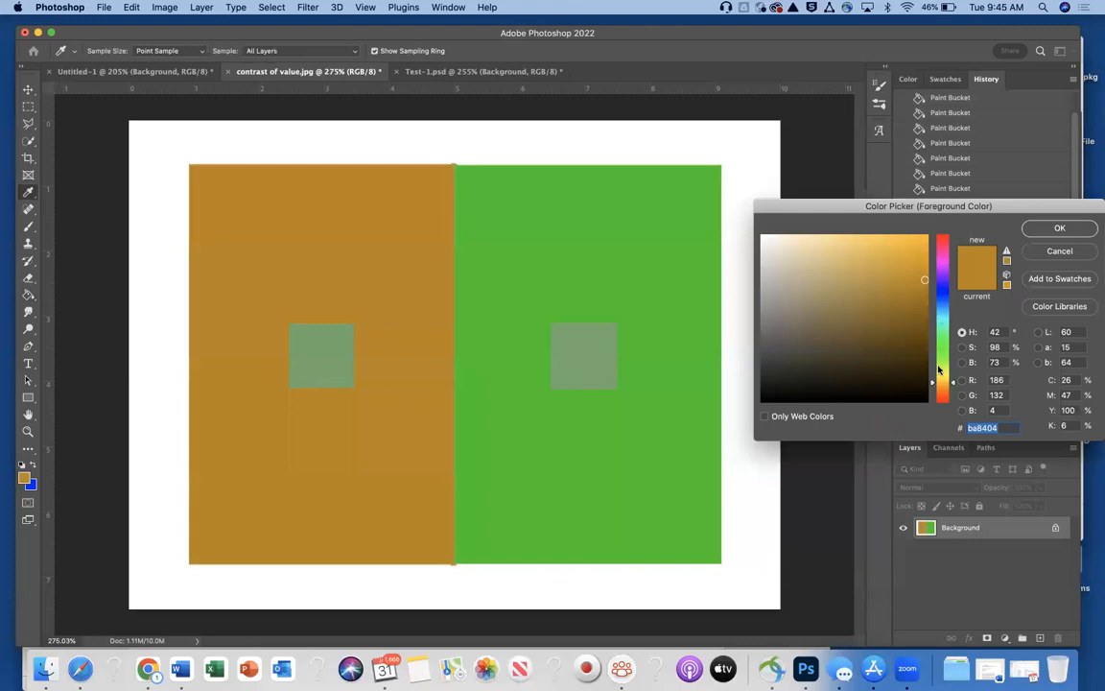
{"action": "left_click", "coordinate": [946, 398]}
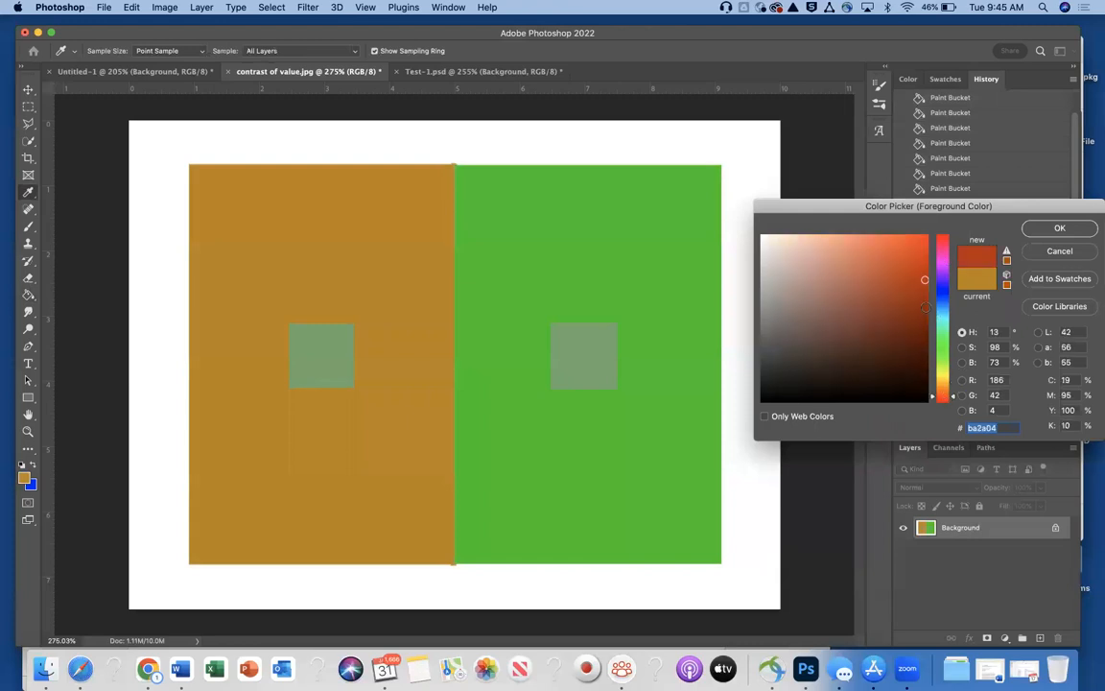
{"action": "left_click", "coordinate": [891, 239]}
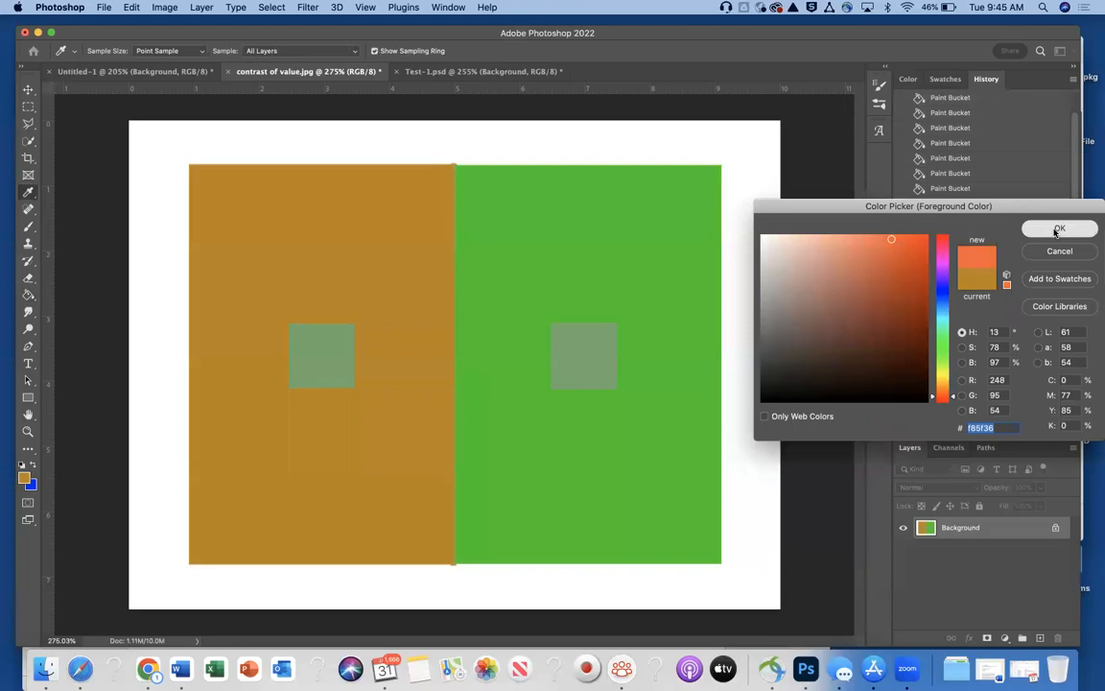
{"action": "left_click", "coordinate": [1059, 228]}
{"action": "key", "text": "g"}
{"action": "left_click", "coordinate": [375, 446]}
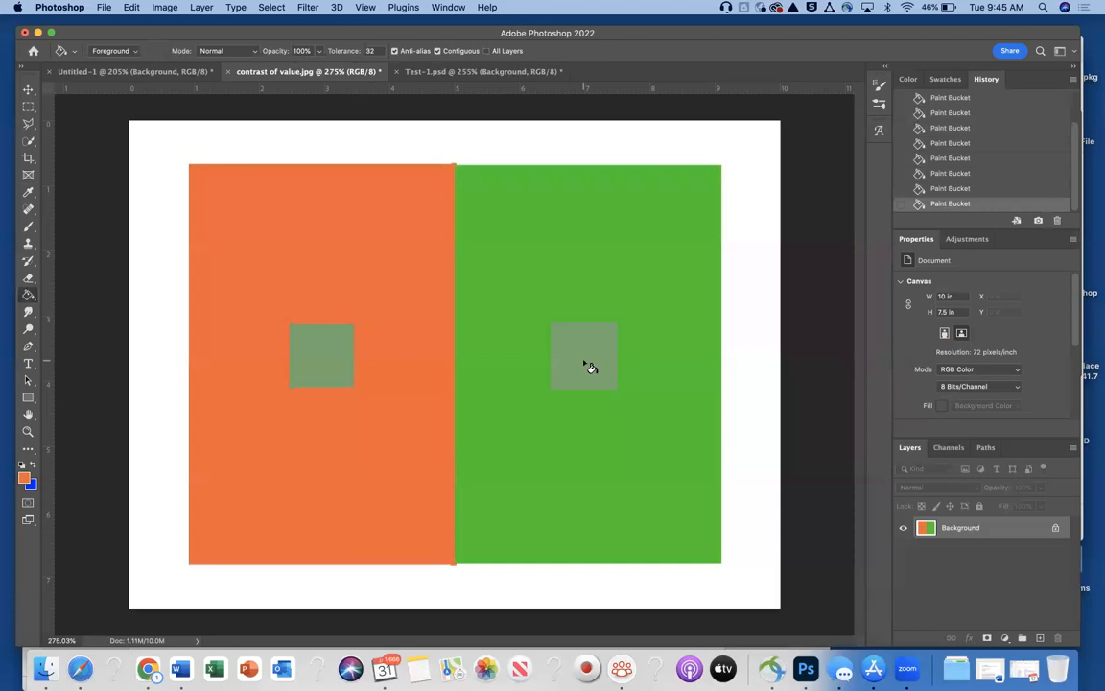
{"action": "scroll", "coordinate": [998, 165], "scroll_direction": "up", "scroll_amount": 5}
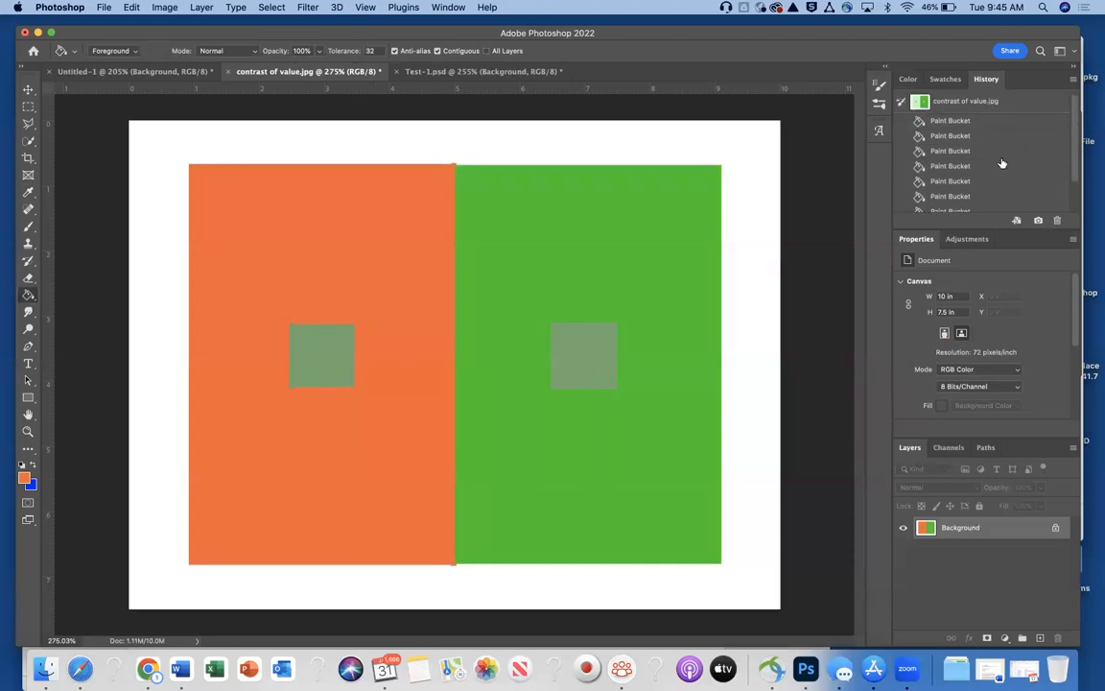
{"action": "left_click", "coordinate": [989, 102]}
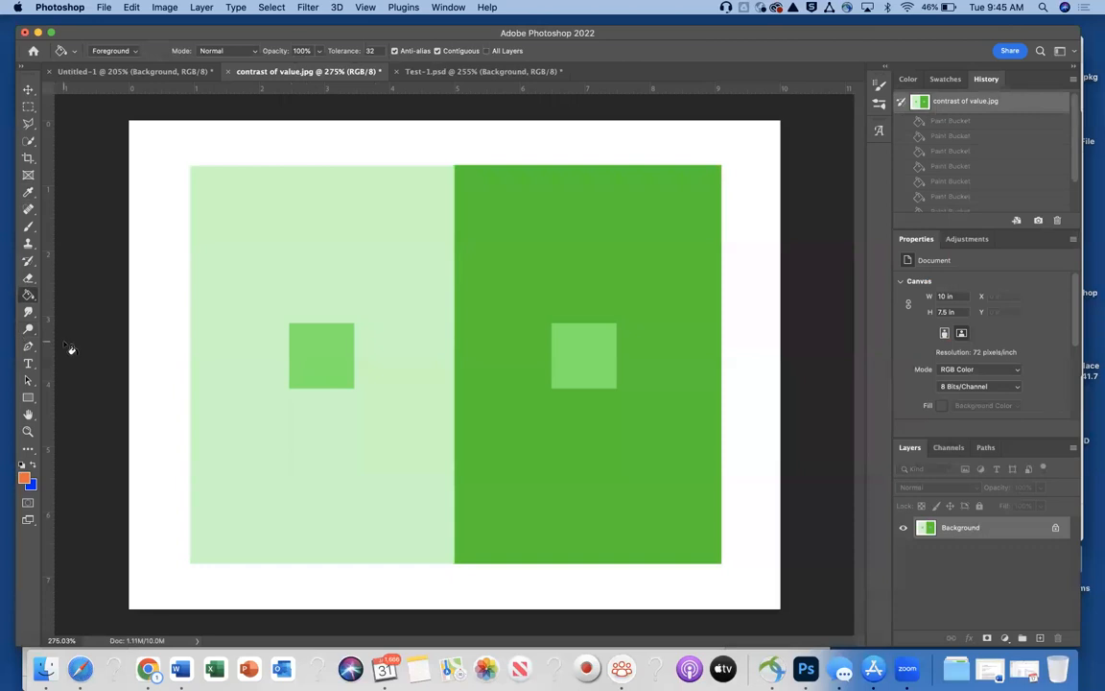
Set the foreground colour to light purple e1abf8 and fill the pale green left rectangle with it.
{"action": "left_click", "coordinate": [26, 477]}
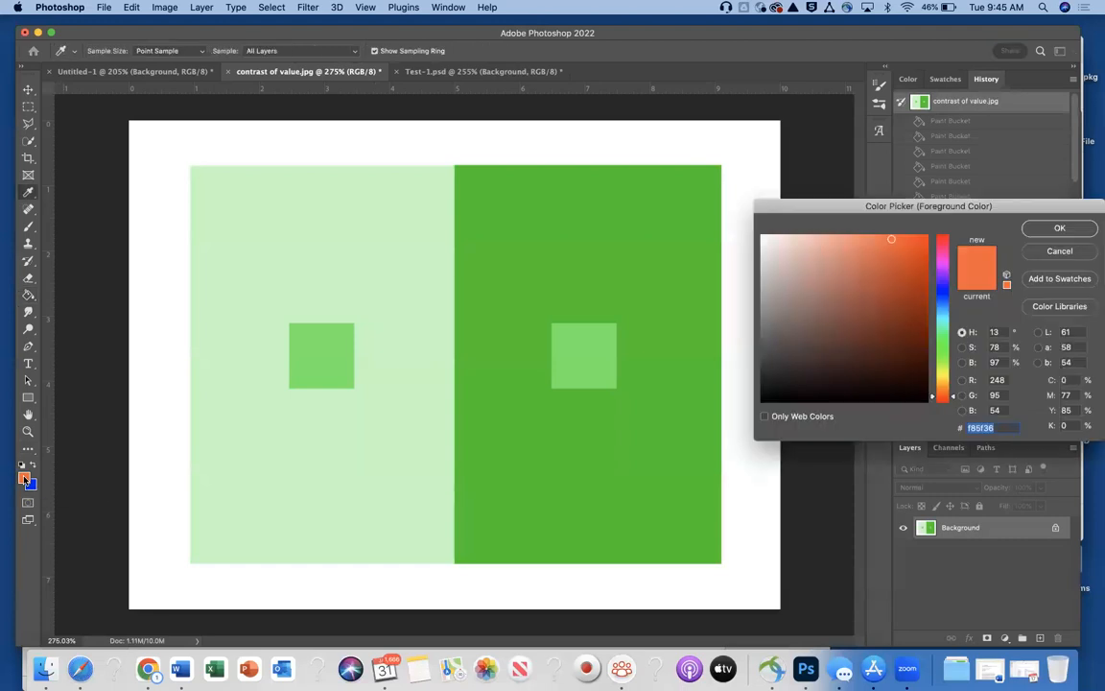
{"action": "left_click", "coordinate": [943, 273]}
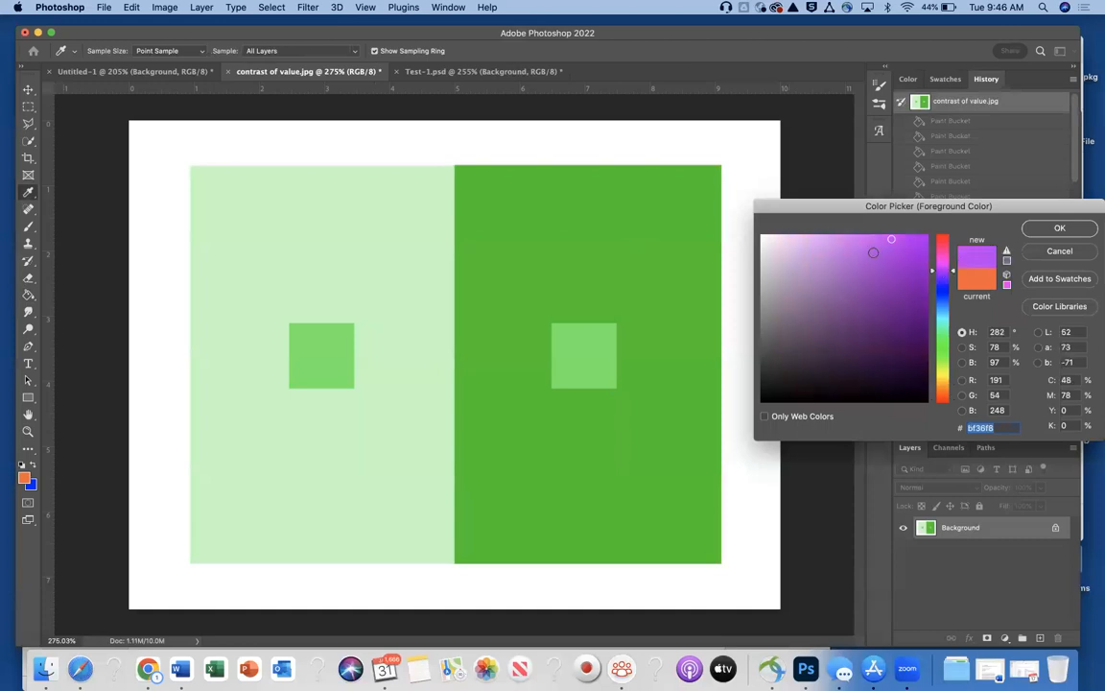
{"action": "left_click", "coordinate": [813, 239]}
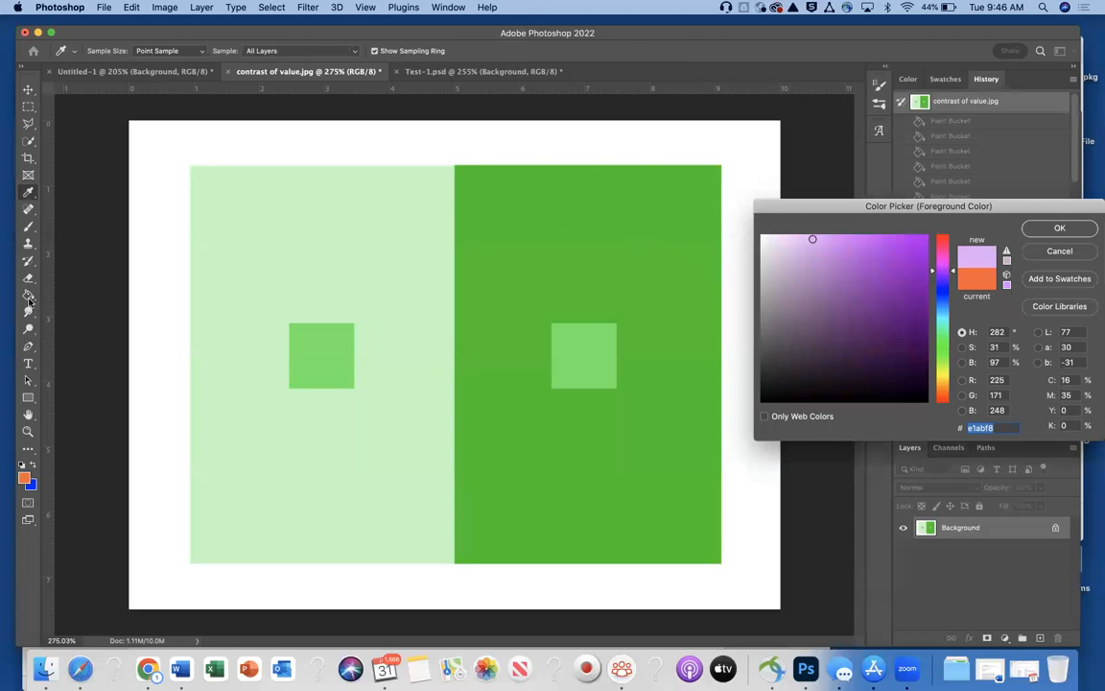
{"action": "left_click", "coordinate": [1059, 229]}
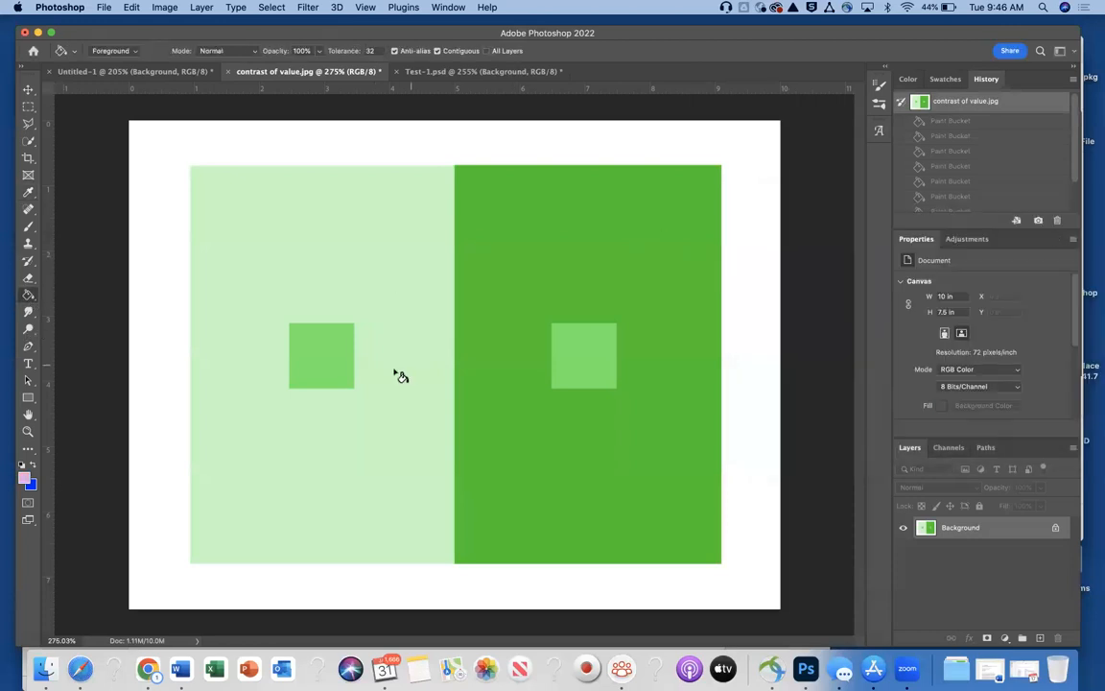
{"action": "left_click", "coordinate": [360, 337]}
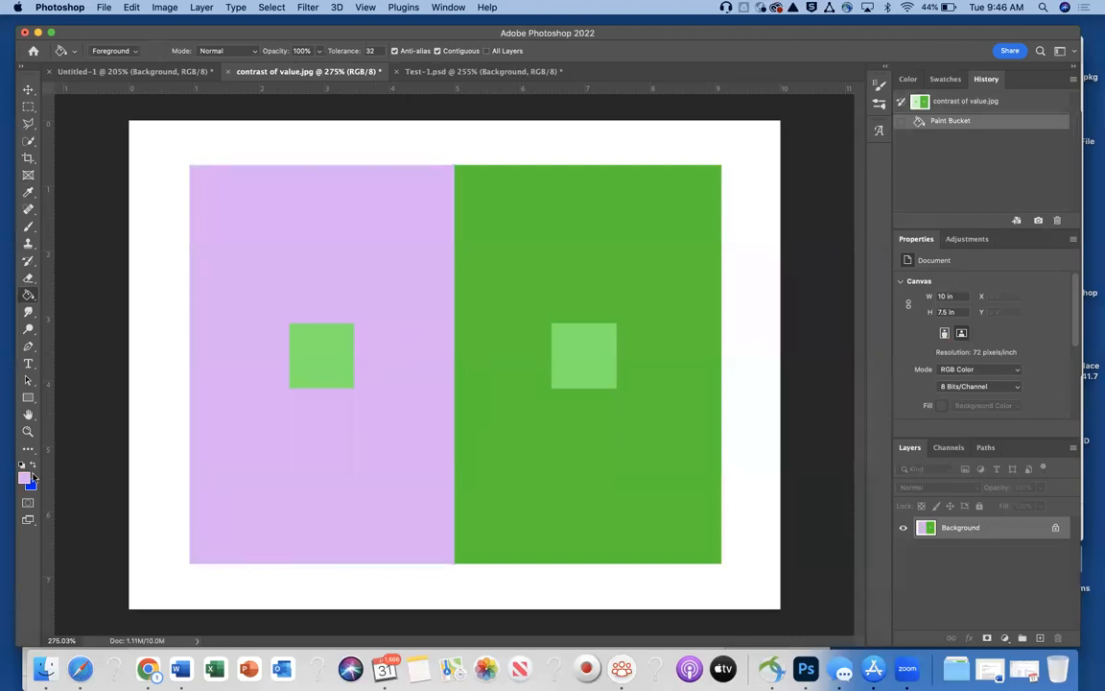
Shift the foreground hue to the bluer lilac cfabf8 and refill the left rectangle with it.
{"action": "left_click", "coordinate": [26, 477]}
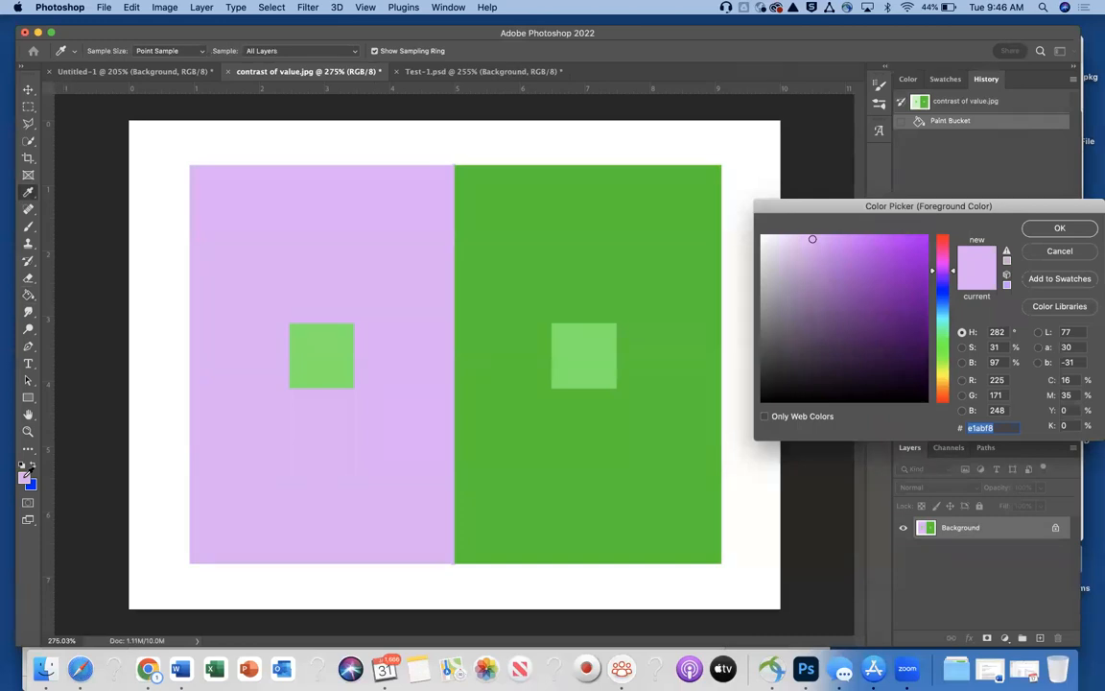
{"action": "left_click", "coordinate": [945, 278]}
{"action": "key", "text": "Return"}
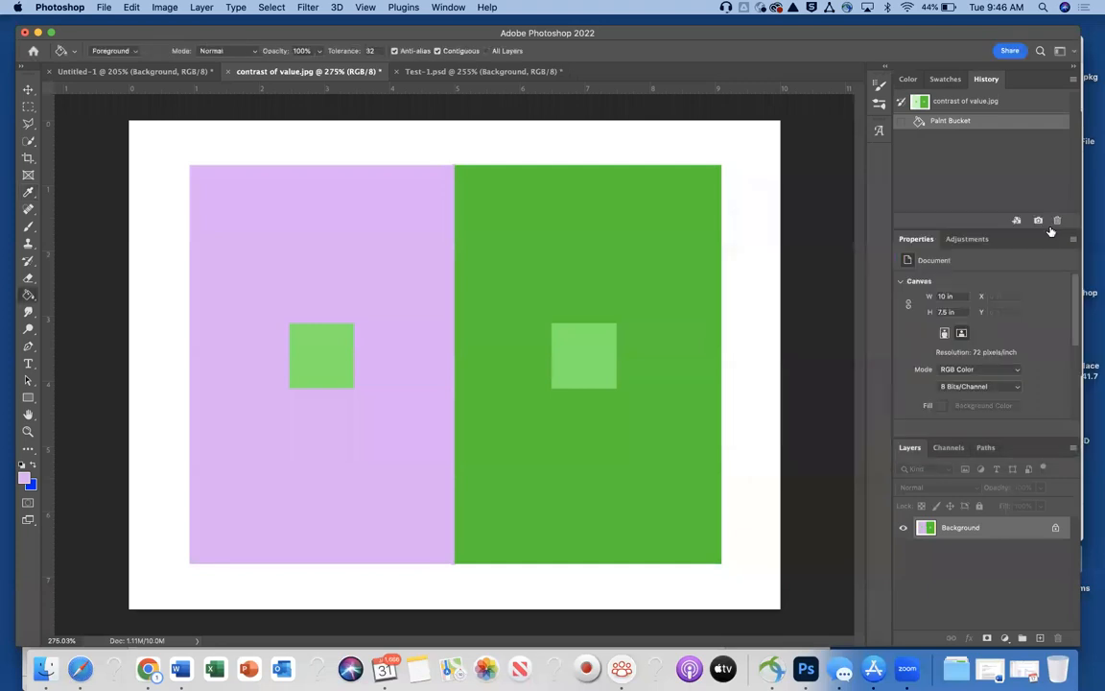
{"action": "left_click", "coordinate": [440, 326]}
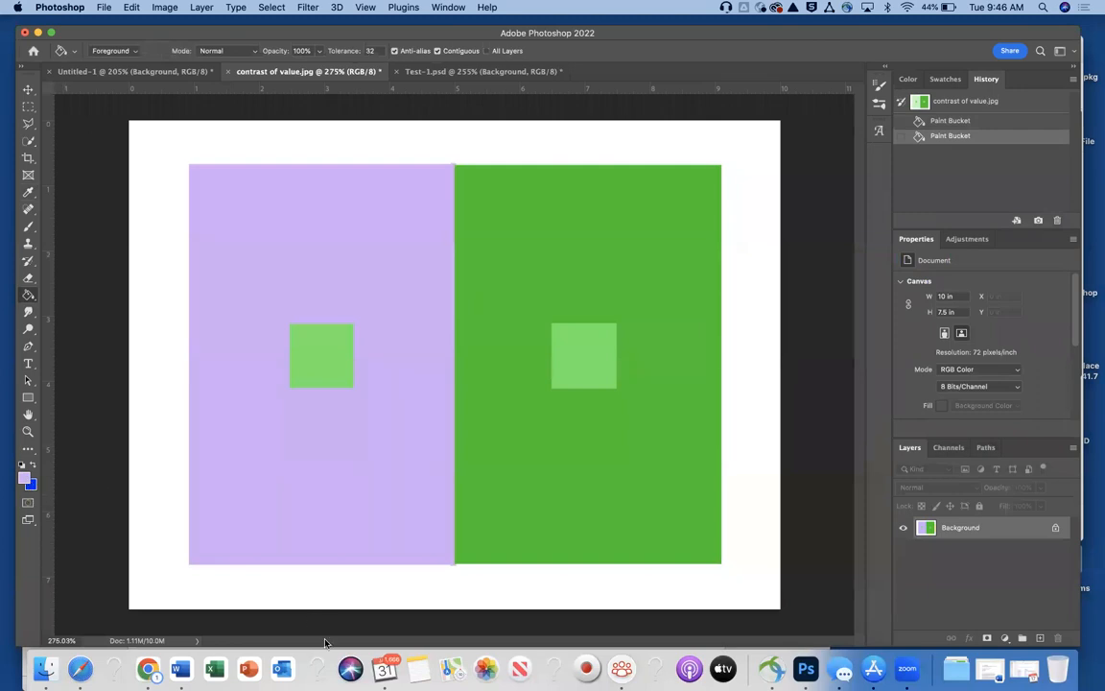
Switch to the Canvas assignment page in Chrome and examine the colour wheel in the Contrast of Hue section.
{"action": "left_click_drag", "start_coordinate": [736, 35], "coordinate": [758, 108]}
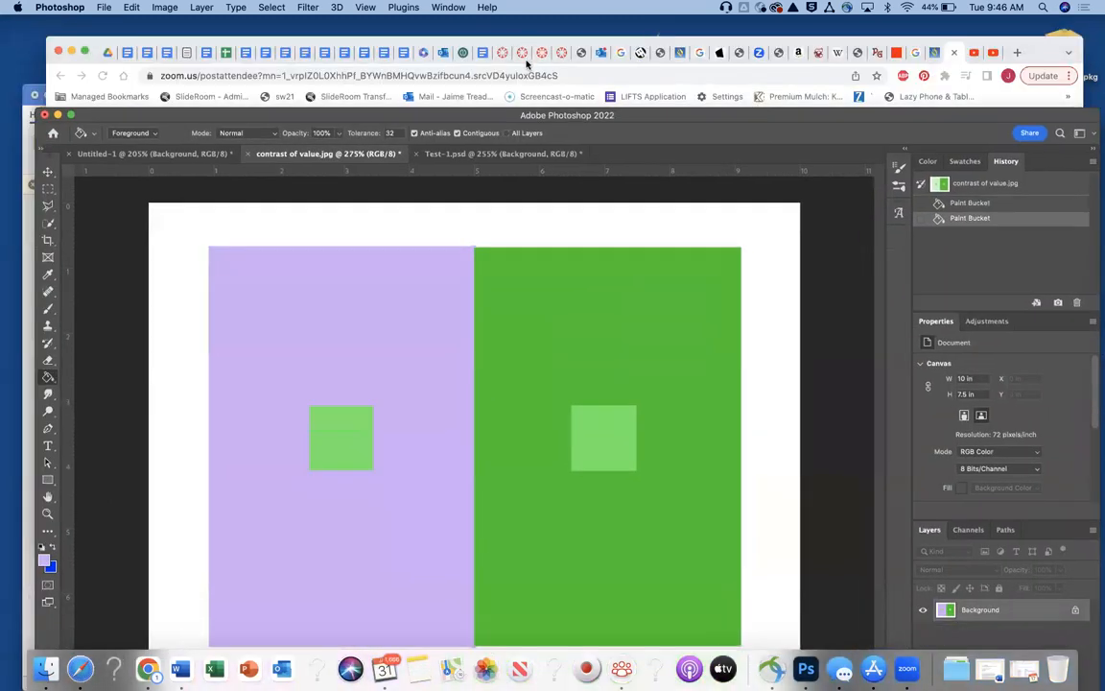
{"action": "left_click", "coordinate": [478, 52]}
{"action": "scroll", "coordinate": [468, 286], "scroll_direction": "down", "scroll_amount": 20}
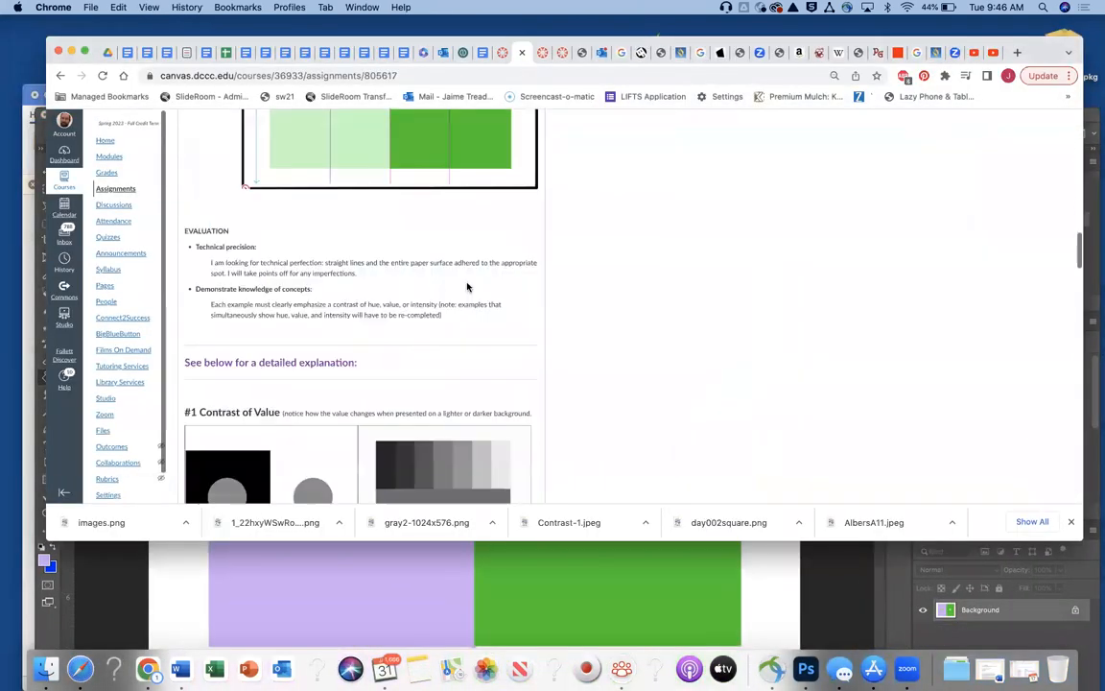
{"action": "scroll", "coordinate": [467, 285], "scroll_direction": "up", "scroll_amount": 3}
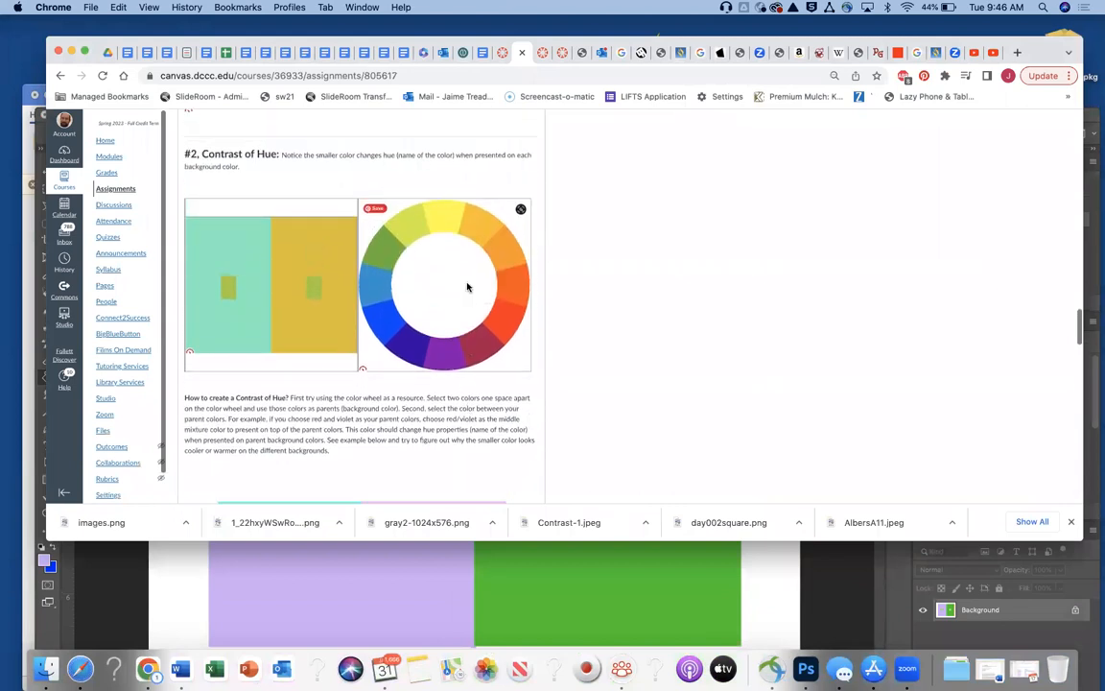
{"action": "scroll", "coordinate": [468, 286], "scroll_direction": "up", "scroll_amount": 3}
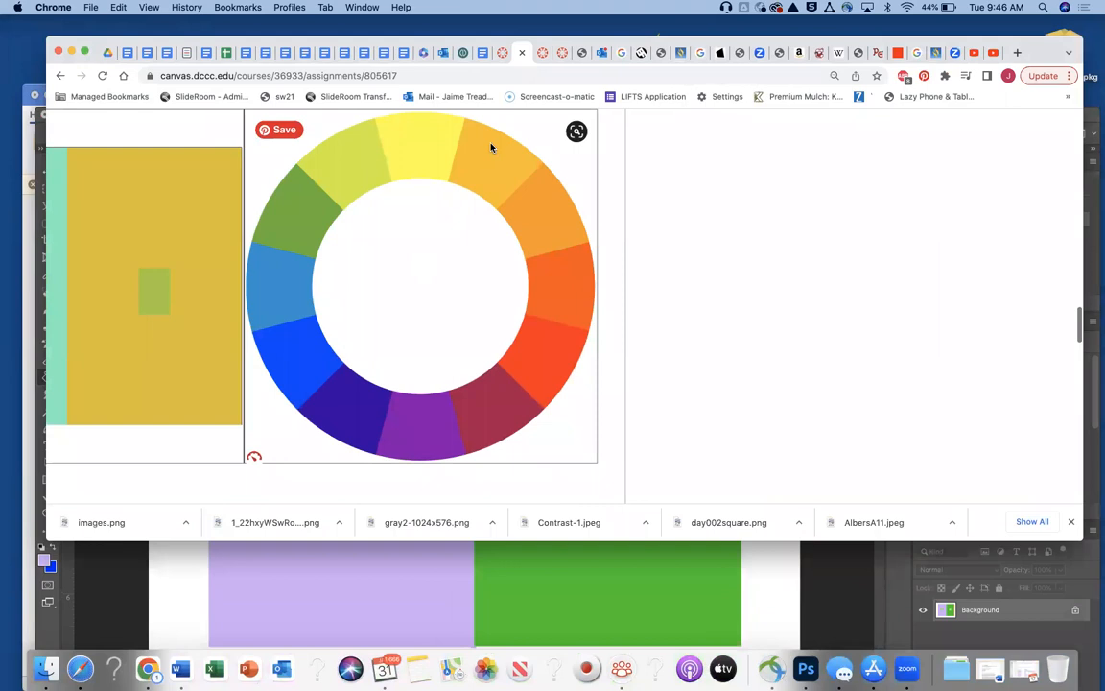
Return to Photoshop, set the foreground colour to orange fea61c and fill the green right rectangle with it.
{"action": "left_click", "coordinate": [757, 583]}
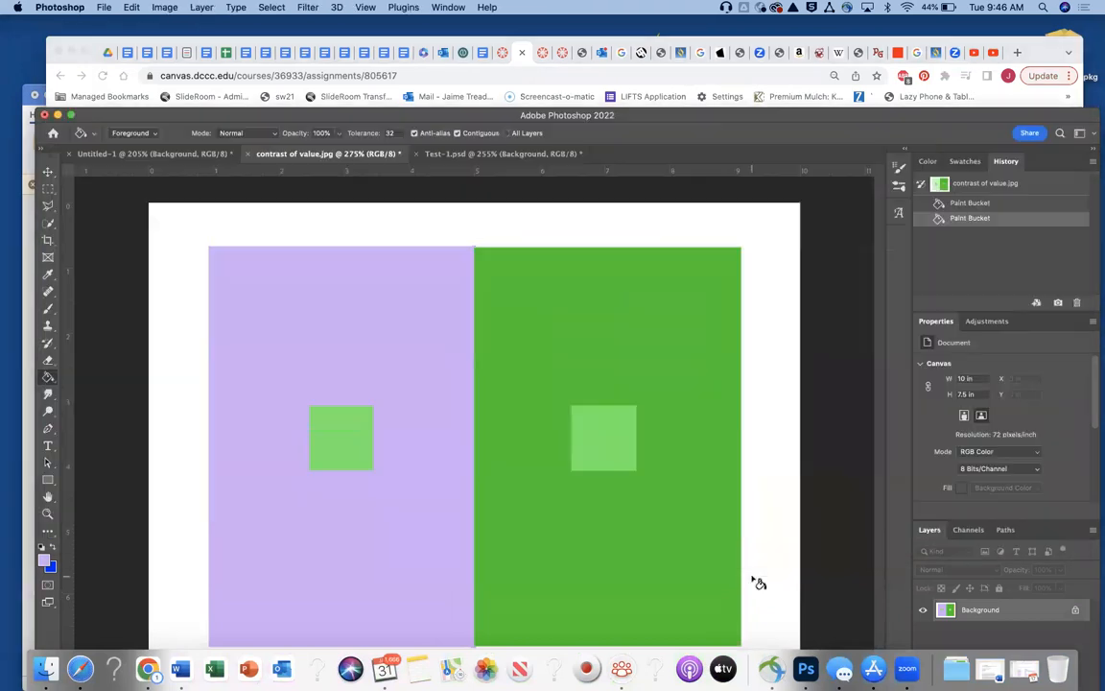
{"action": "double_click", "coordinate": [891, 119]}
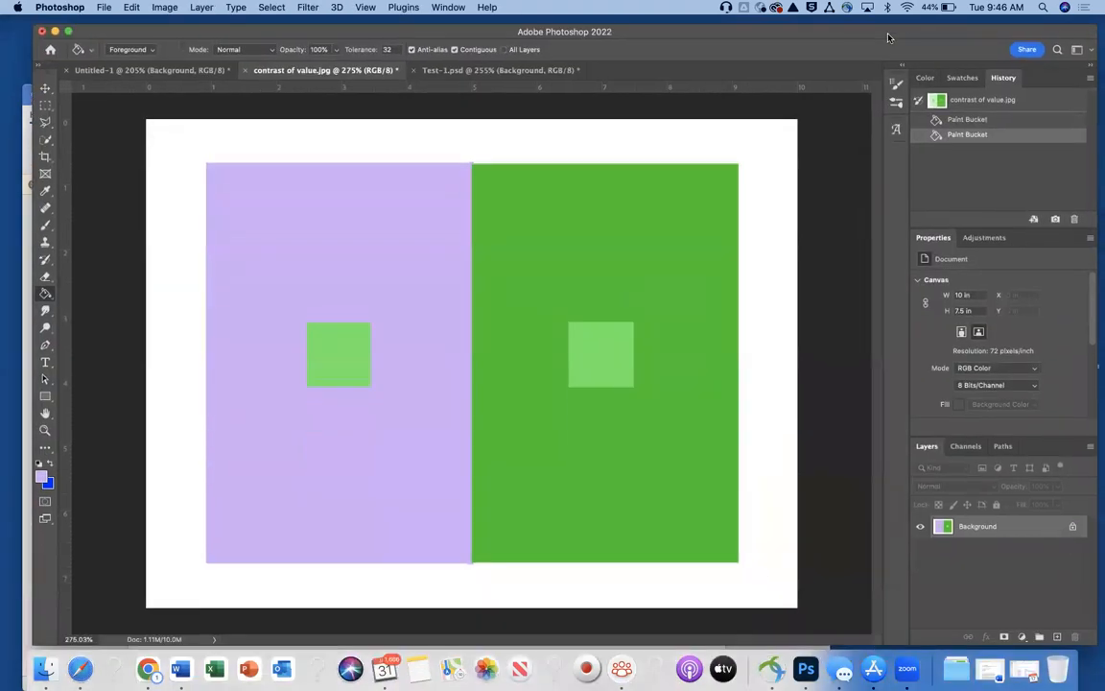
{"action": "left_click", "coordinate": [42, 482]}
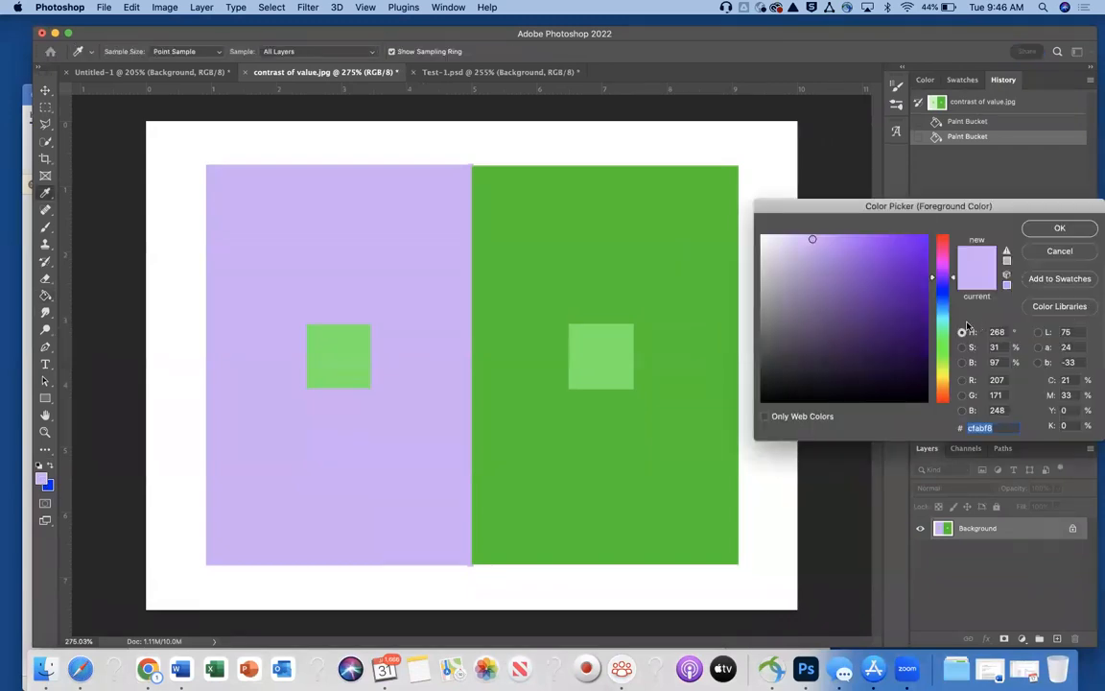
{"action": "left_click", "coordinate": [945, 387]}
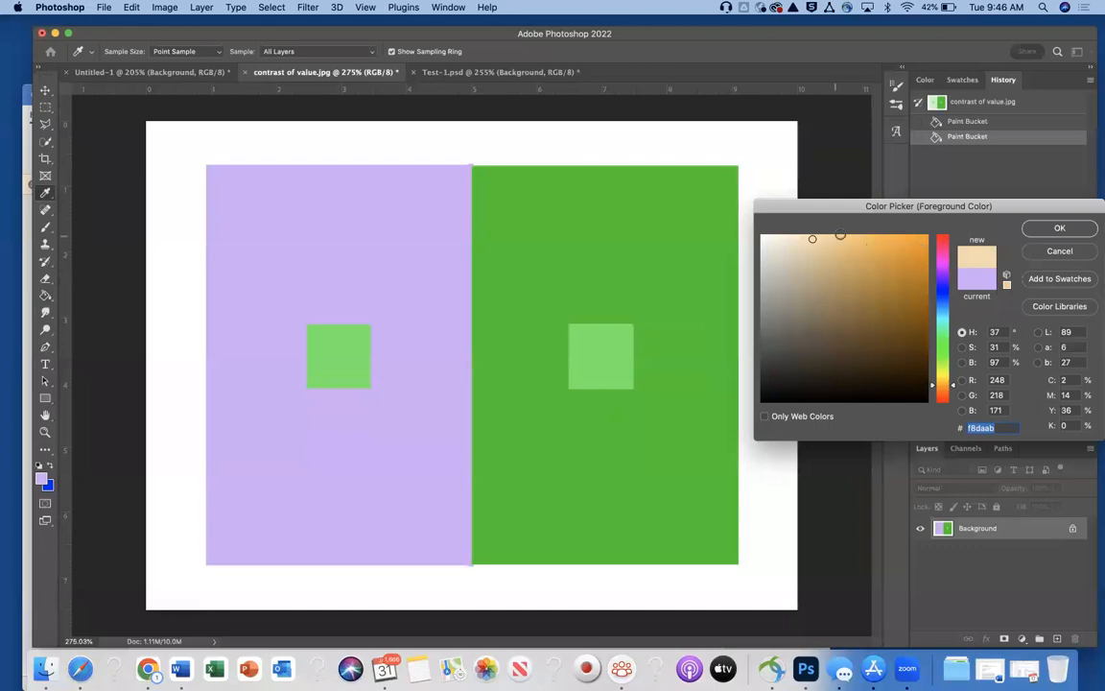
{"action": "left_click", "coordinate": [909, 234]}
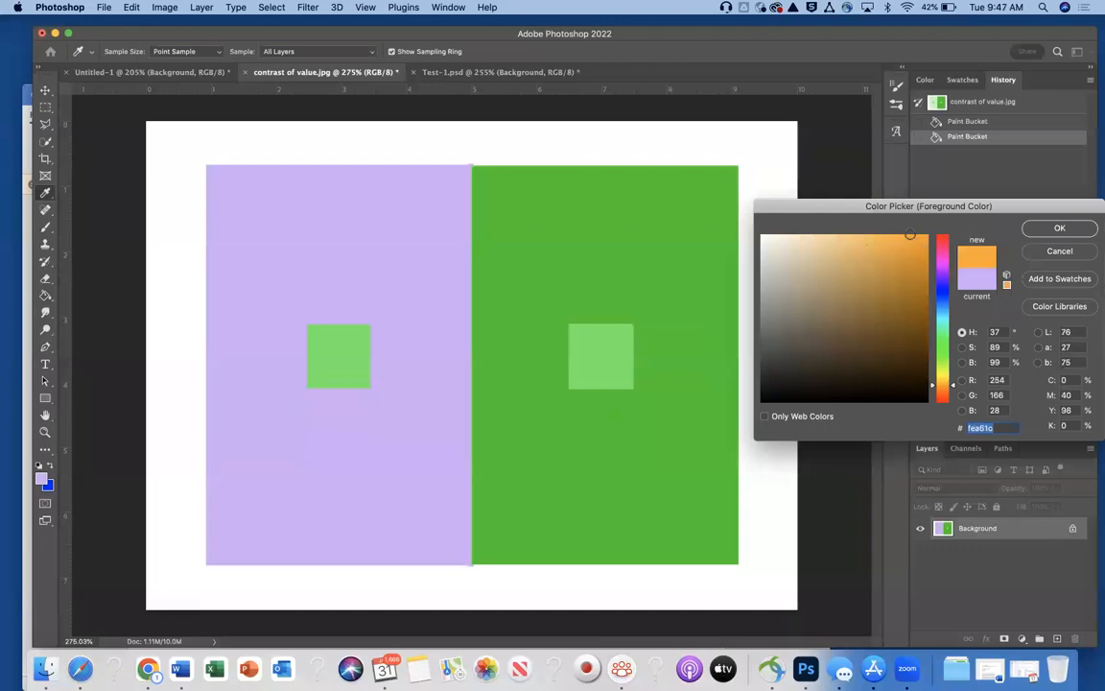
{"action": "left_click", "coordinate": [1056, 228]}
{"action": "left_click", "coordinate": [704, 287]}
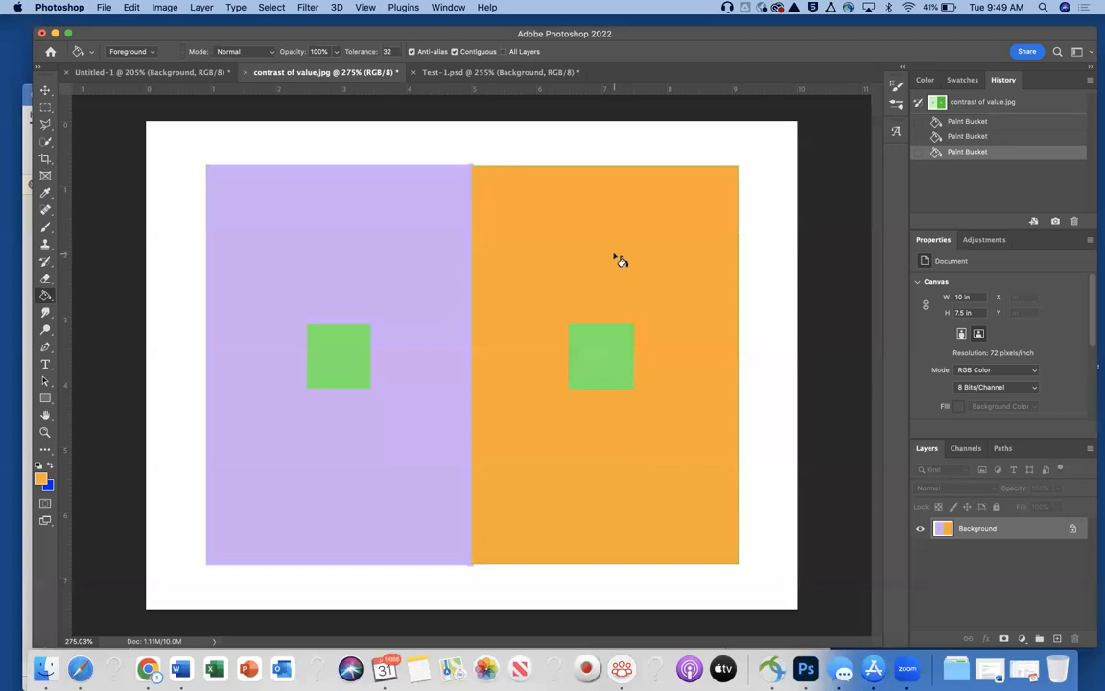
Set the foreground colour to muted purple a996b4 and fill both green centre squares with it.
{"action": "left_click", "coordinate": [43, 479]}
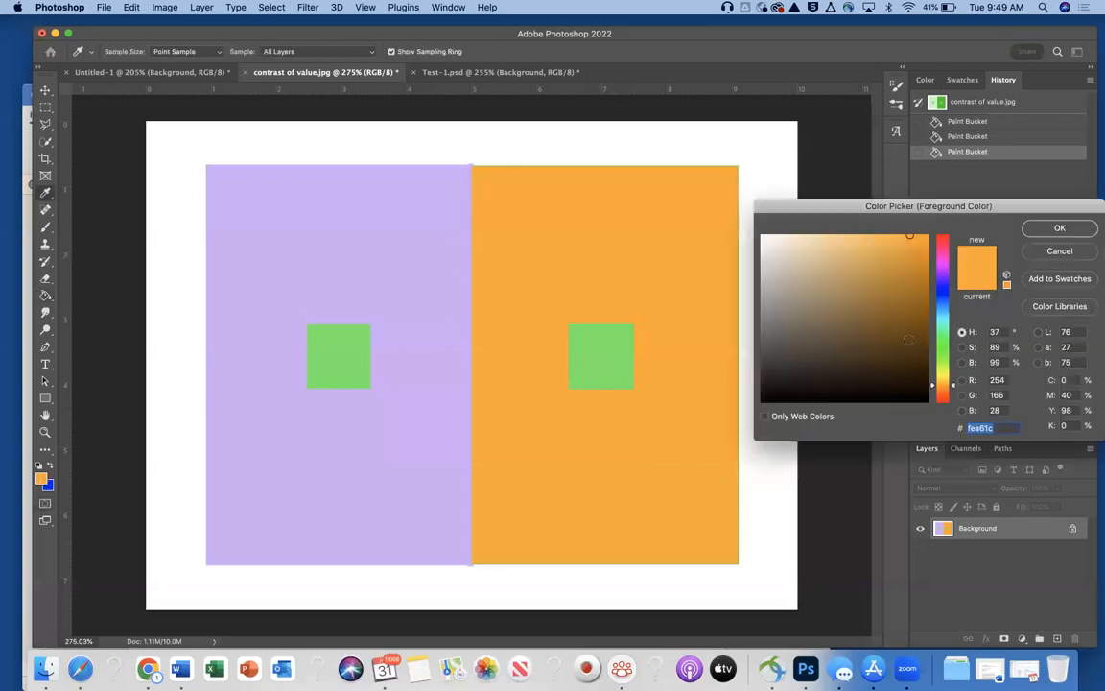
{"action": "left_click", "coordinate": [943, 272]}
{"action": "left_click", "coordinate": [809, 283]}
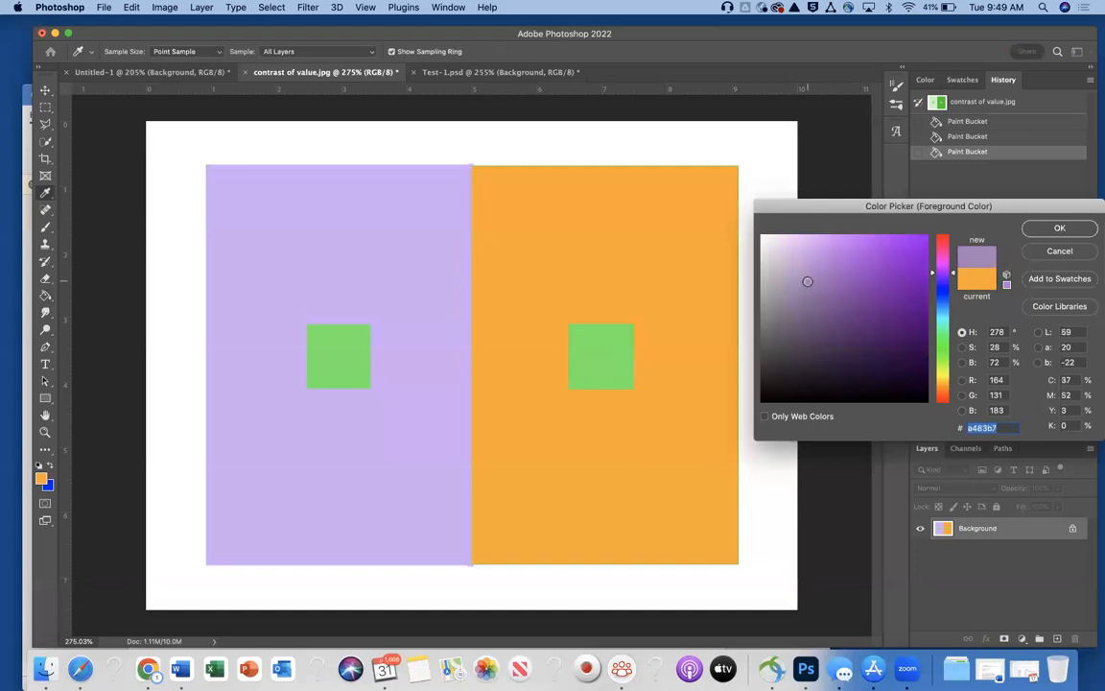
{"action": "left_click_drag", "start_coordinate": [807, 281], "coordinate": [803, 301]}
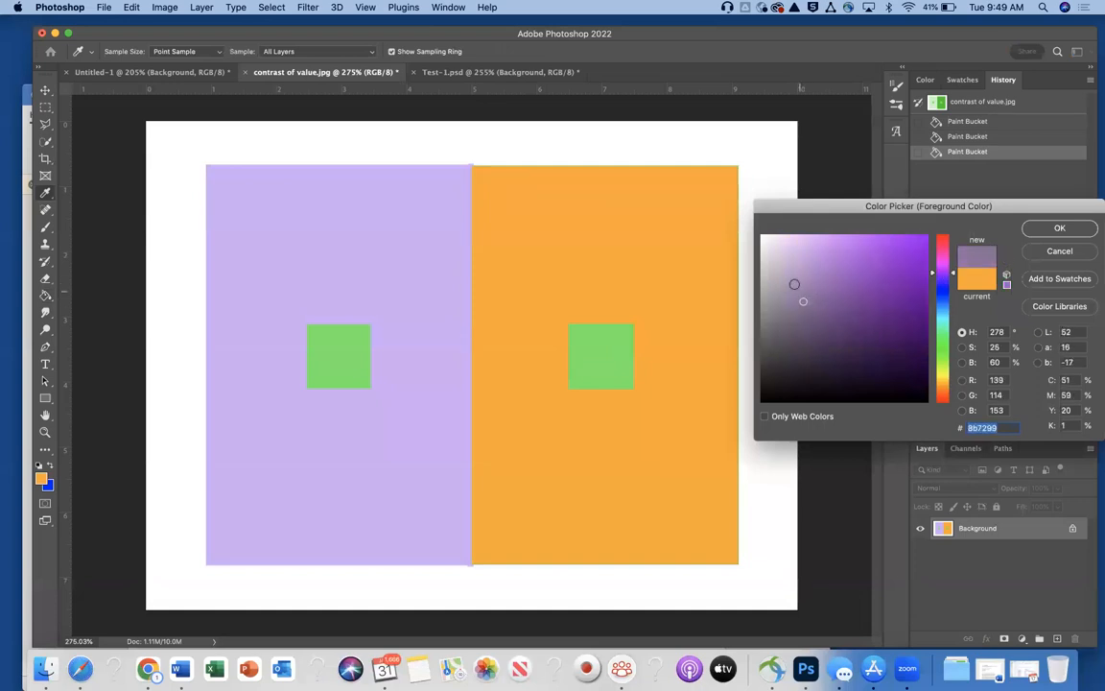
{"action": "key", "text": "Return"}
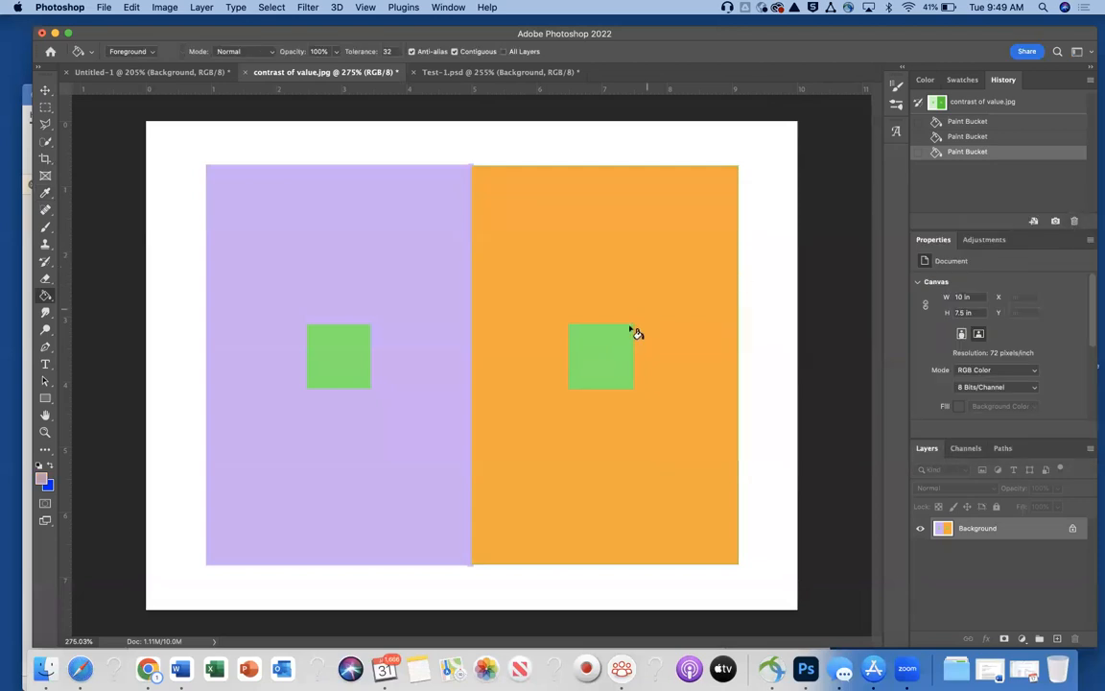
{"action": "left_click", "coordinate": [621, 356]}
{"action": "left_click", "coordinate": [361, 377]}
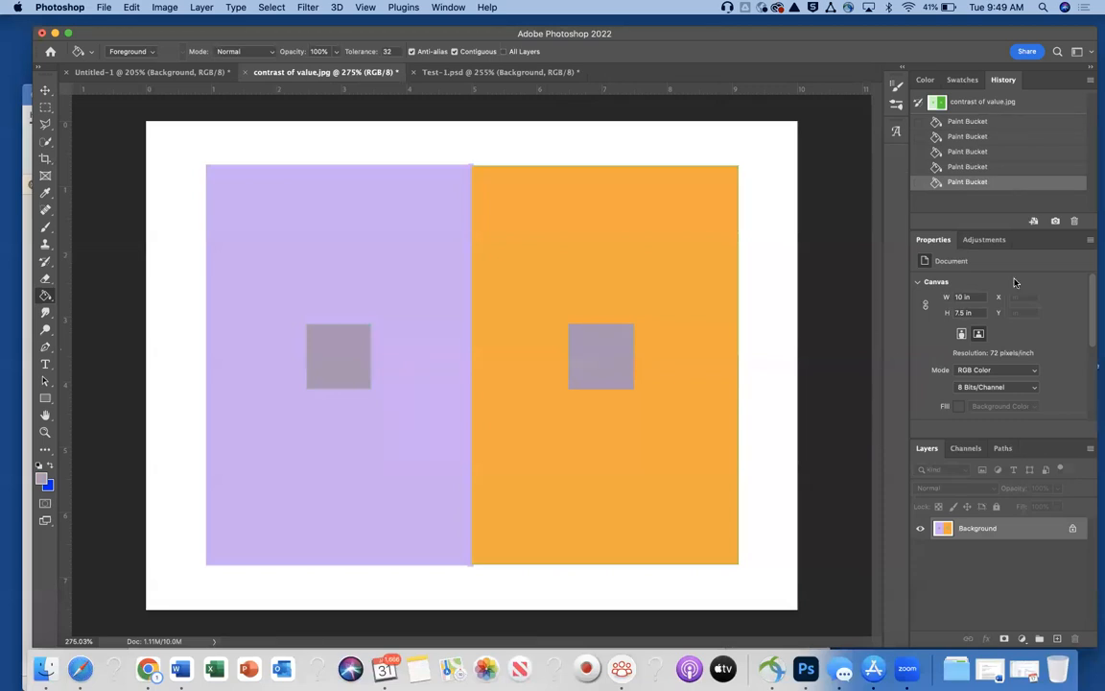
Set the foreground colour to tan b6a27a and refill both centre squares with it.
{"action": "left_click", "coordinate": [41, 478]}
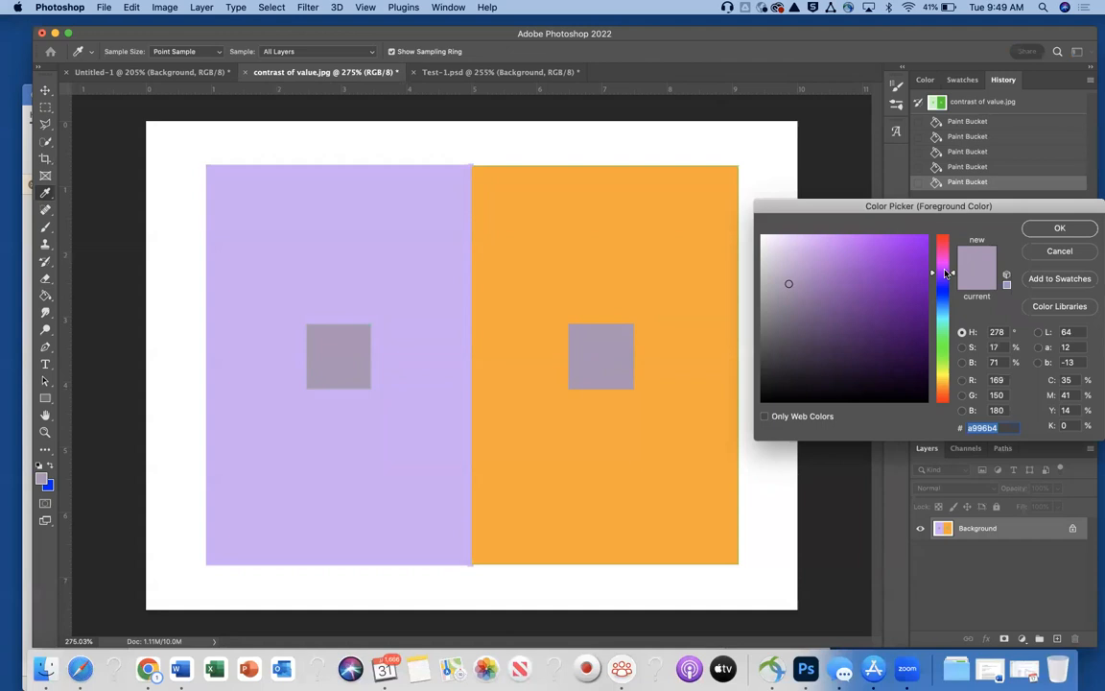
{"action": "left_click", "coordinate": [944, 384]}
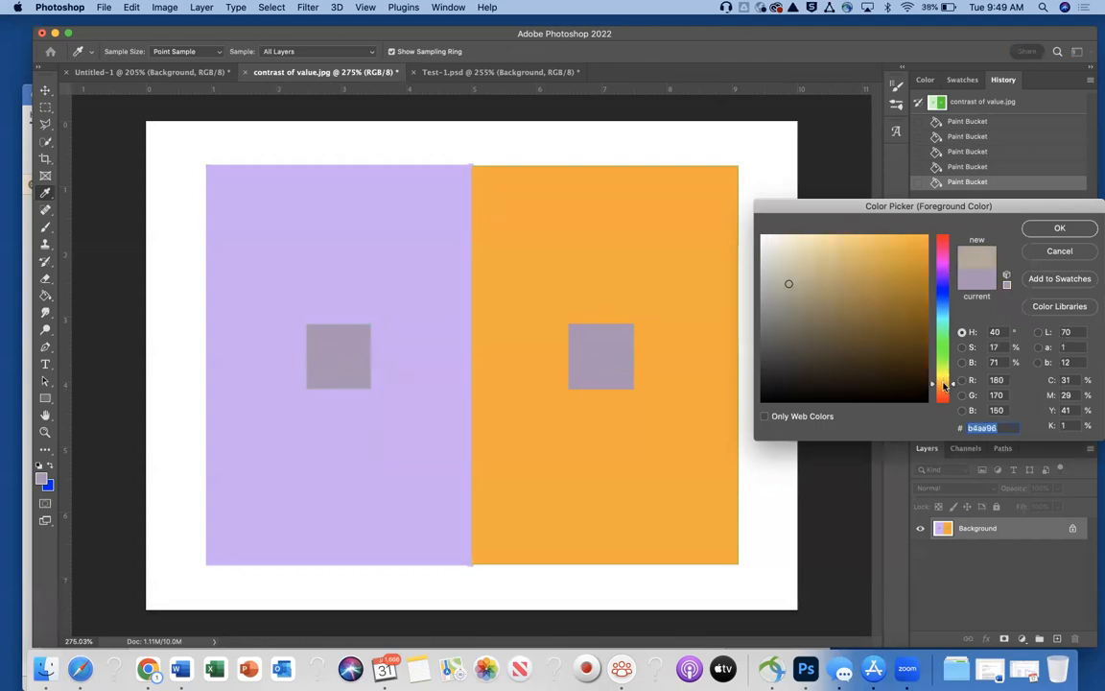
{"action": "left_click", "coordinate": [816, 282]}
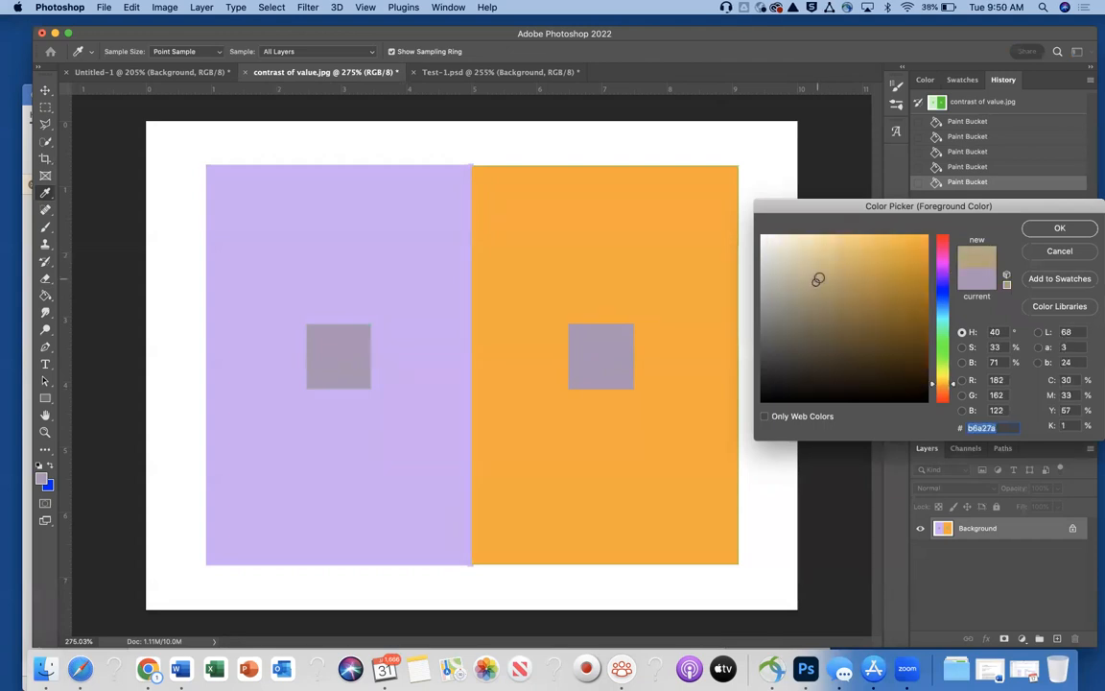
{"action": "left_click", "coordinate": [1059, 228]}
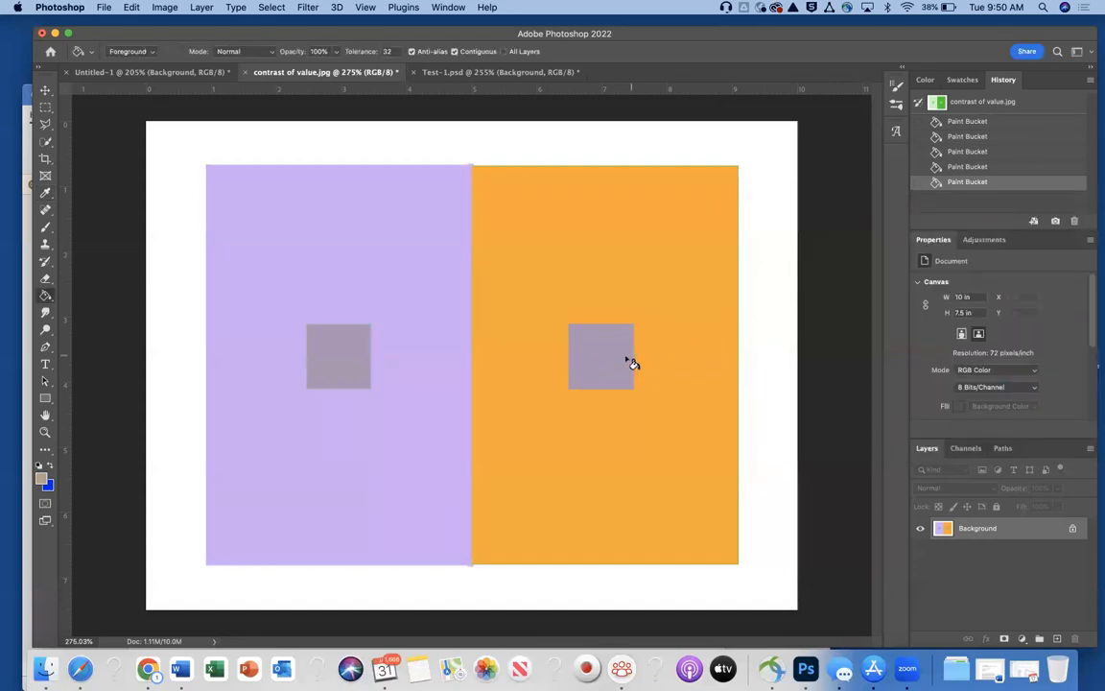
{"action": "left_click", "coordinate": [625, 365]}
{"action": "left_click", "coordinate": [330, 373]}
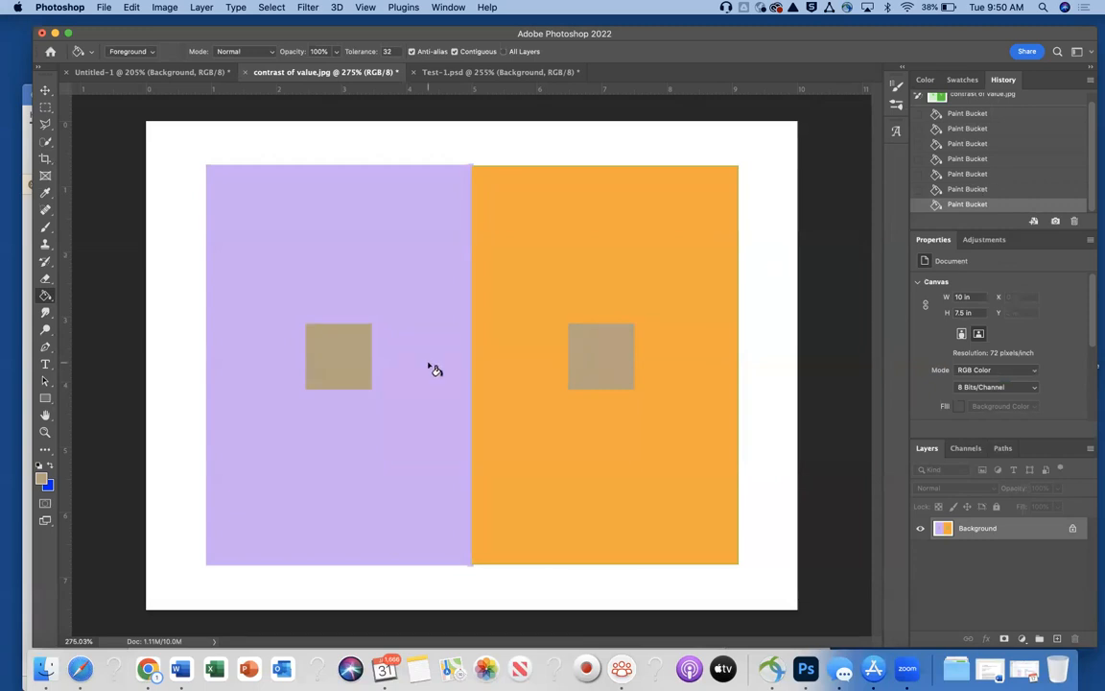
Set the foreground colour to pink f879b2 and fill the orange right rectangle with it.
{"action": "left_click", "coordinate": [42, 478]}
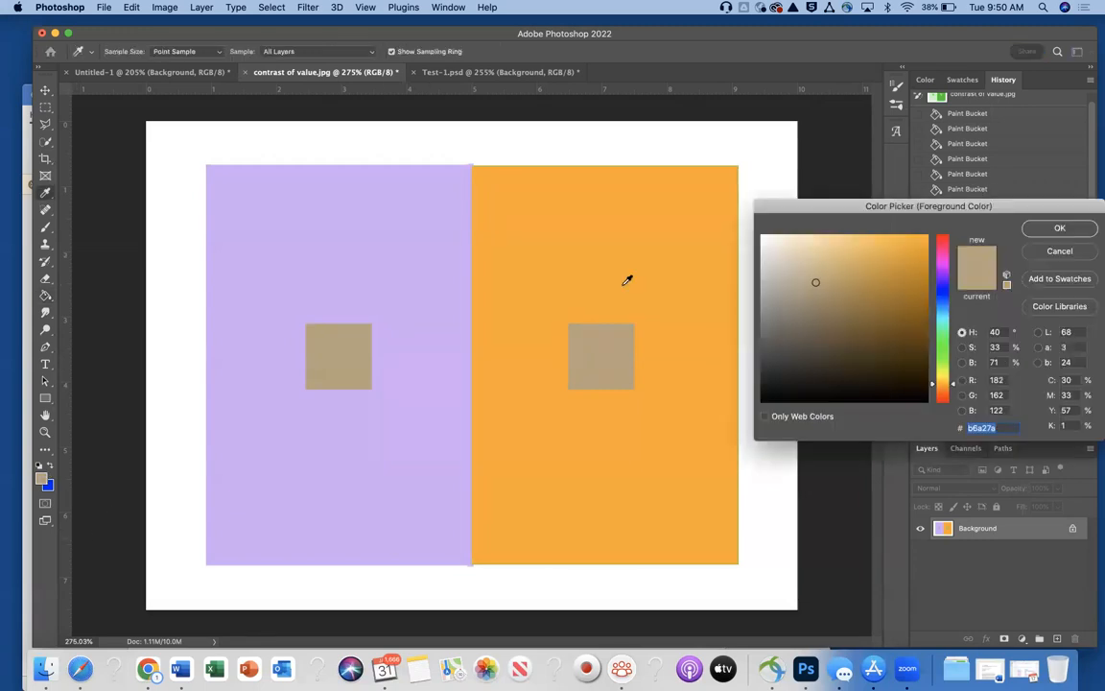
{"action": "left_click", "coordinate": [939, 256]}
{"action": "left_click_drag", "start_coordinate": [938, 256], "coordinate": [938, 248]}
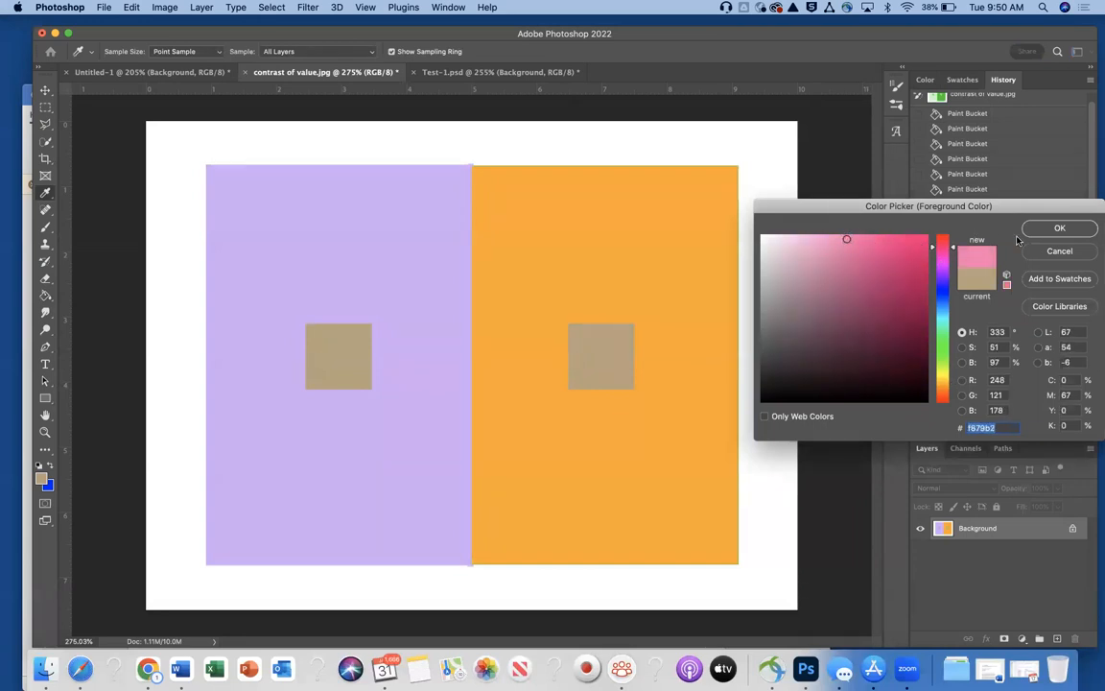
{"action": "left_click", "coordinate": [1055, 228]}
{"action": "left_click", "coordinate": [721, 279]}
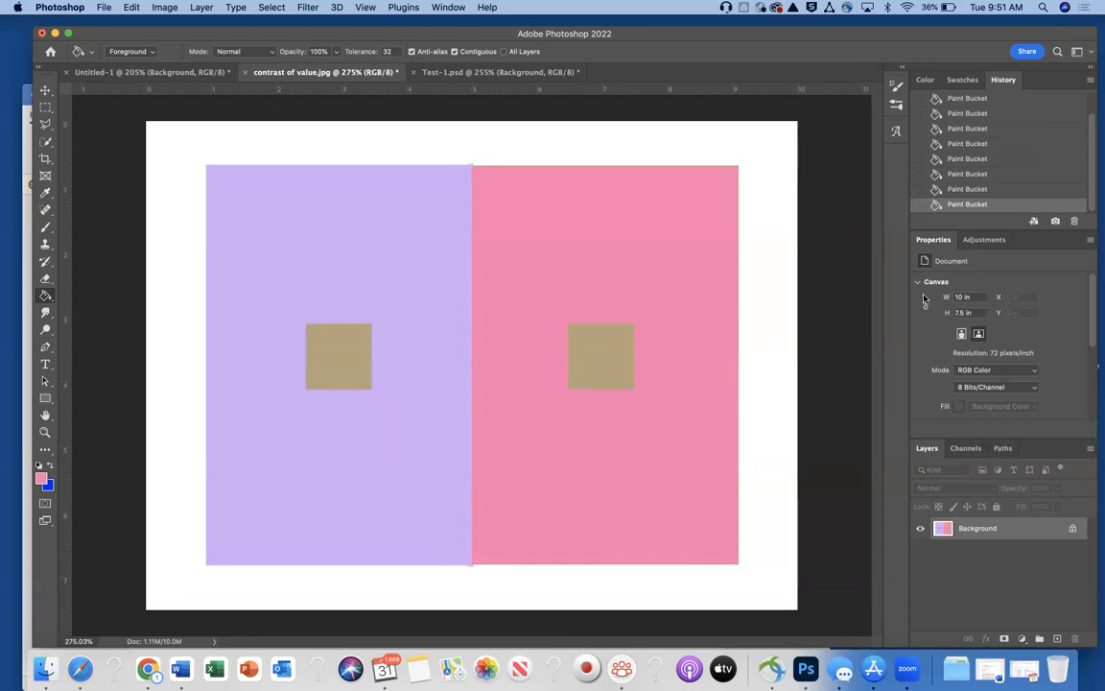
Shift the foreground hue to the redder pink f8798b and refill the right rectangle with it.
{"action": "left_click", "coordinate": [41, 476]}
{"action": "left_click_drag", "start_coordinate": [954, 247], "coordinate": [953, 239]}
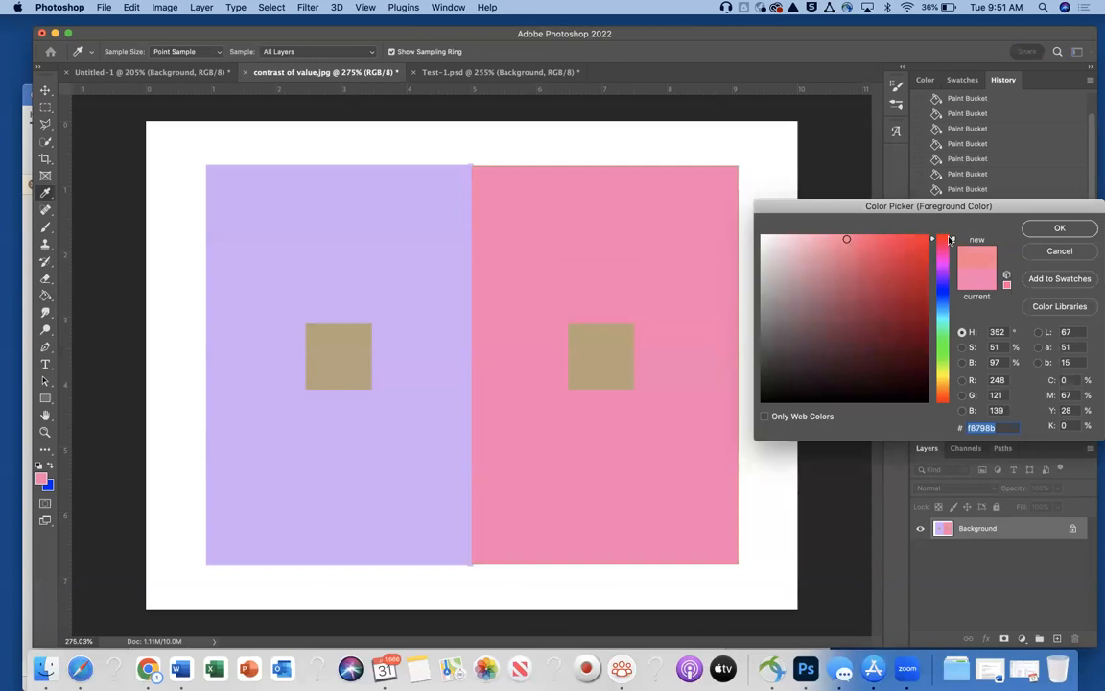
{"action": "left_click", "coordinate": [1061, 228]}
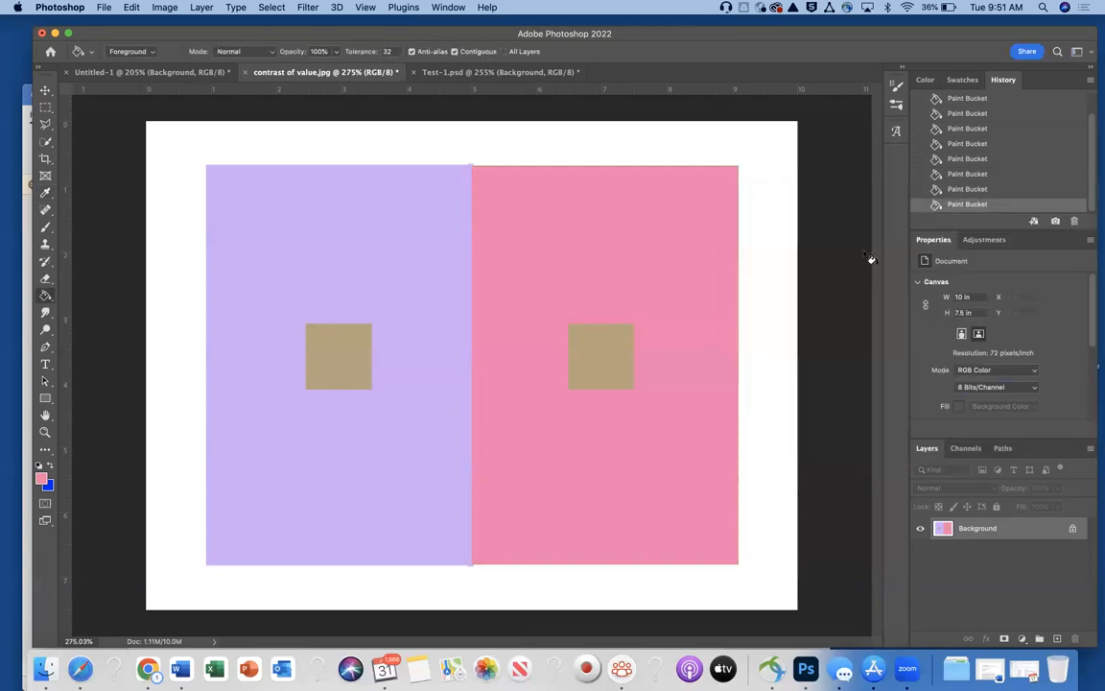
{"action": "left_click", "coordinate": [672, 294]}
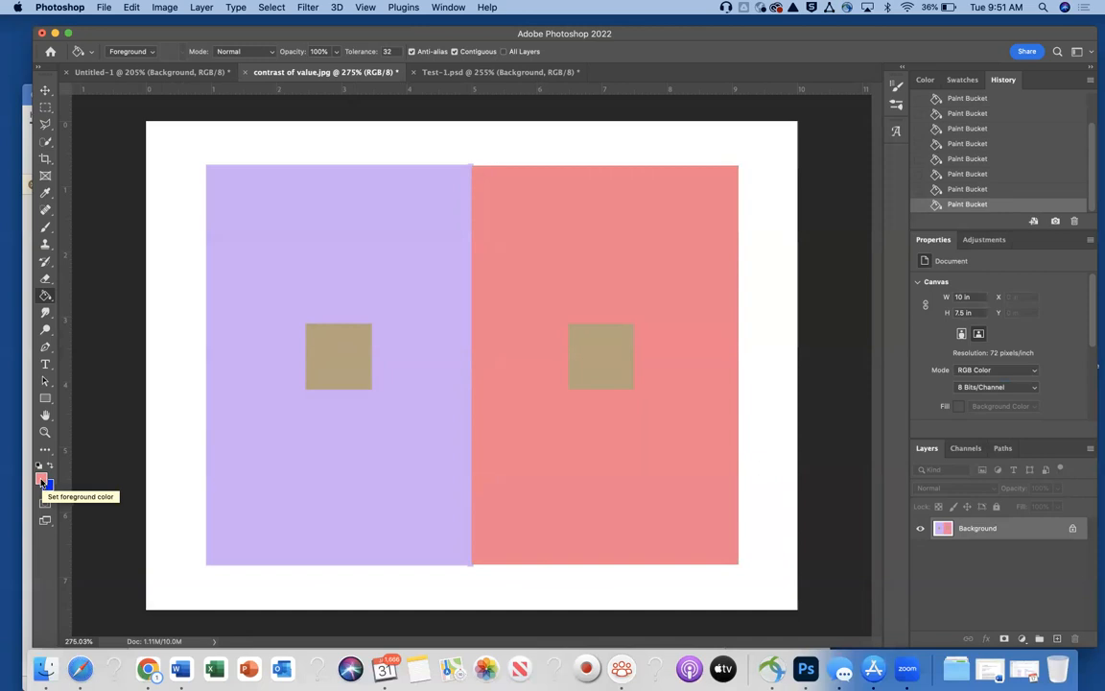
Sample the lilac left rectangle, shift the hue to the bluer b2abf8 and refill that rectangle with it.
{"action": "left_click", "coordinate": [45, 192]}
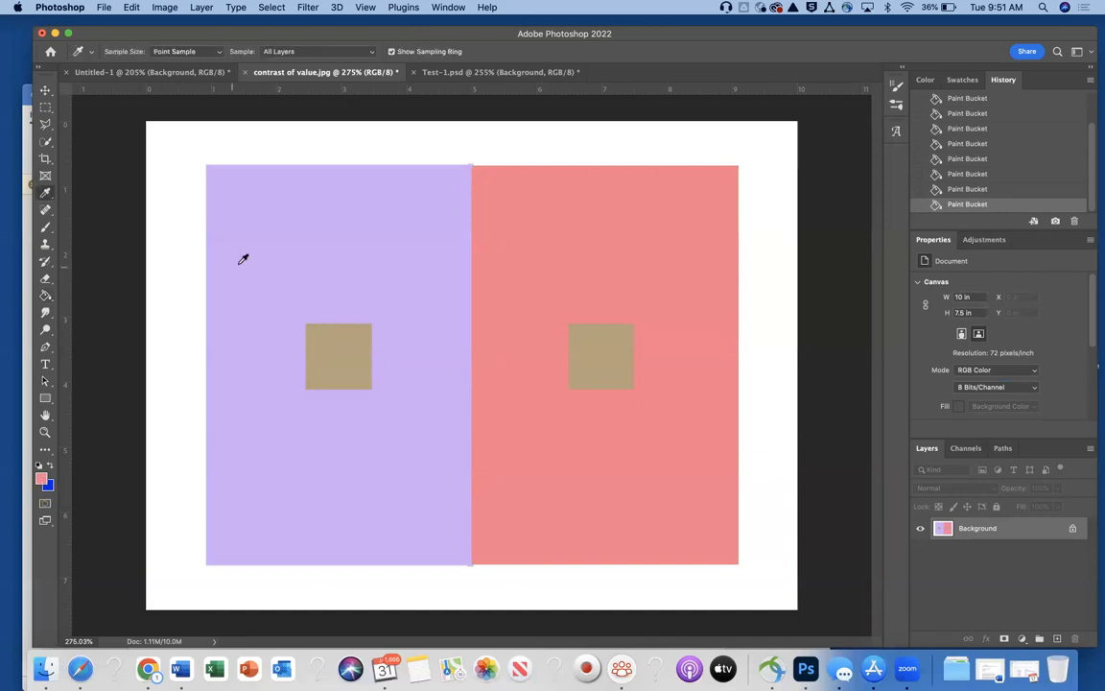
{"action": "left_click", "coordinate": [41, 480]}
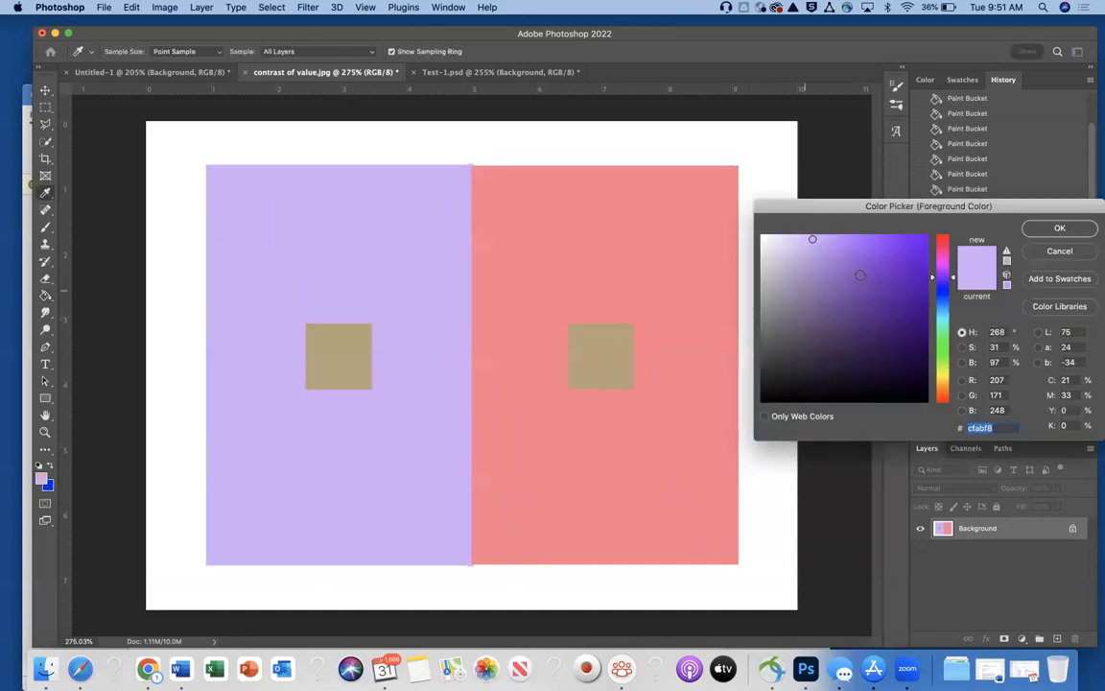
{"action": "left_click", "coordinate": [944, 272]}
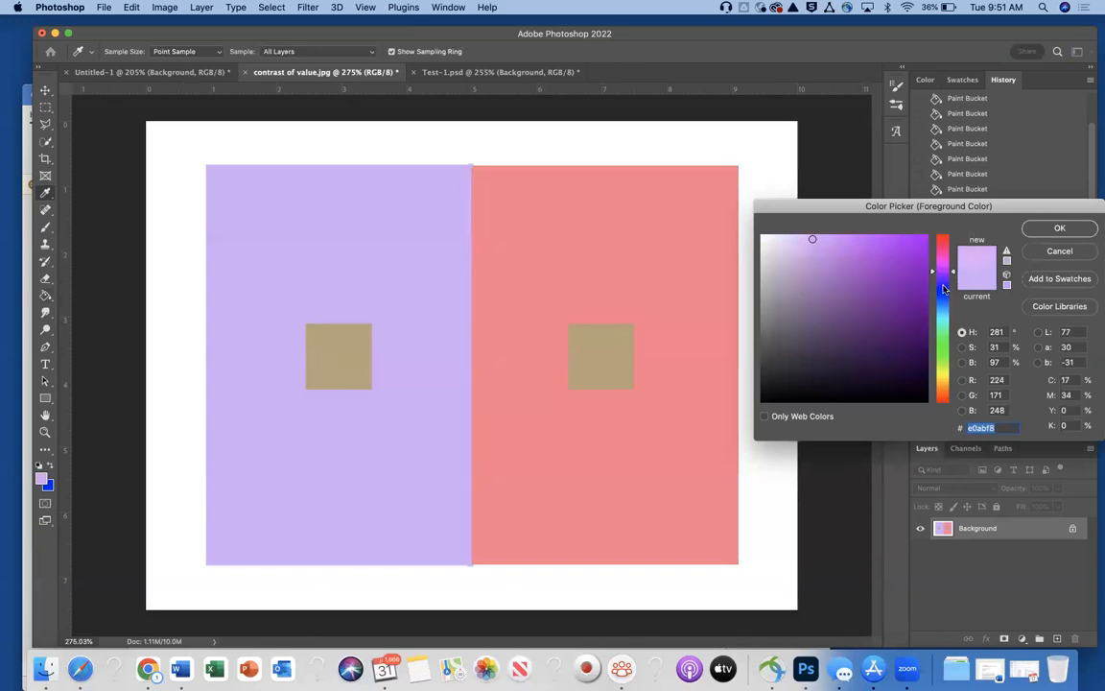
{"action": "left_click", "coordinate": [944, 287]}
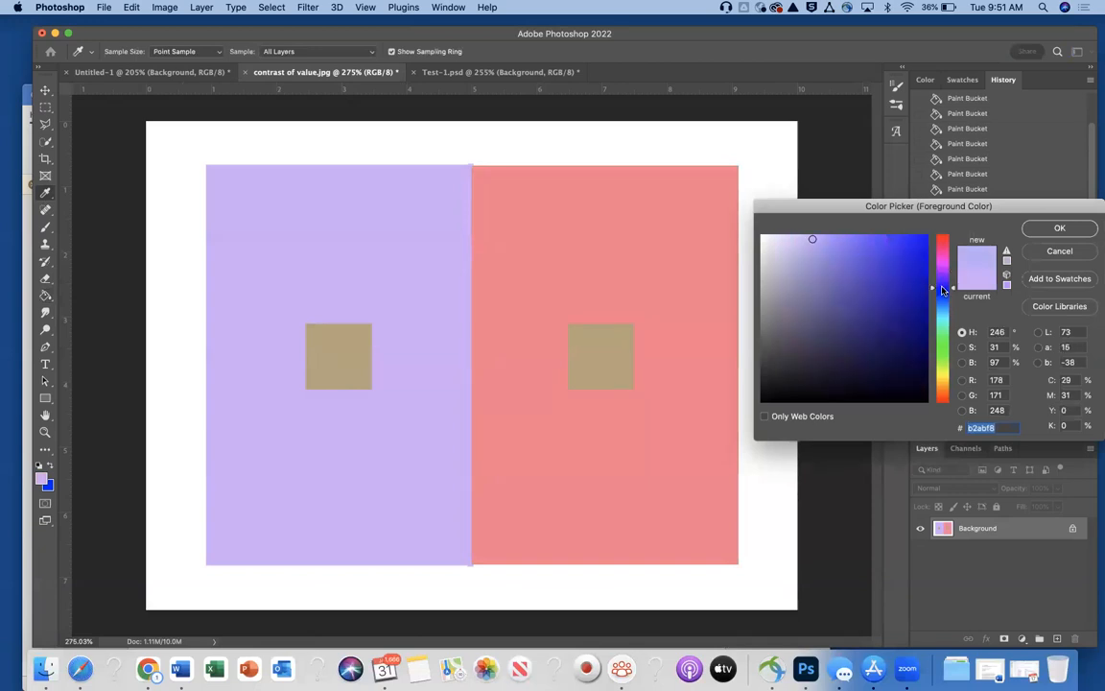
{"action": "left_click", "coordinate": [1059, 227]}
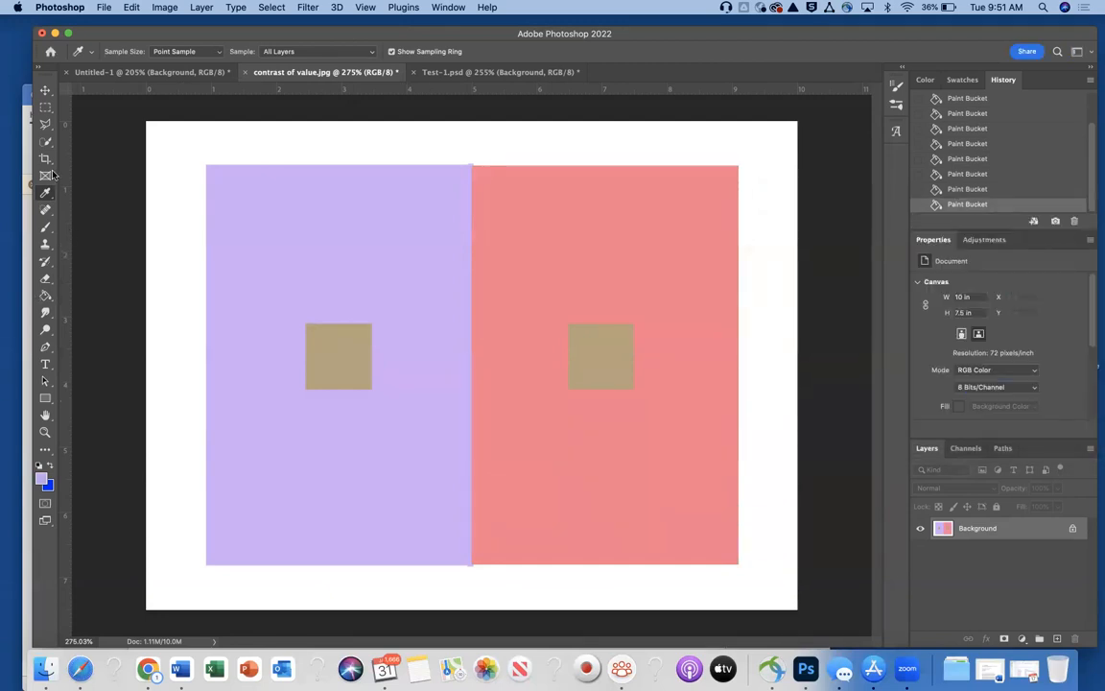
{"action": "left_click", "coordinate": [45, 297]}
{"action": "left_click", "coordinate": [264, 277]}
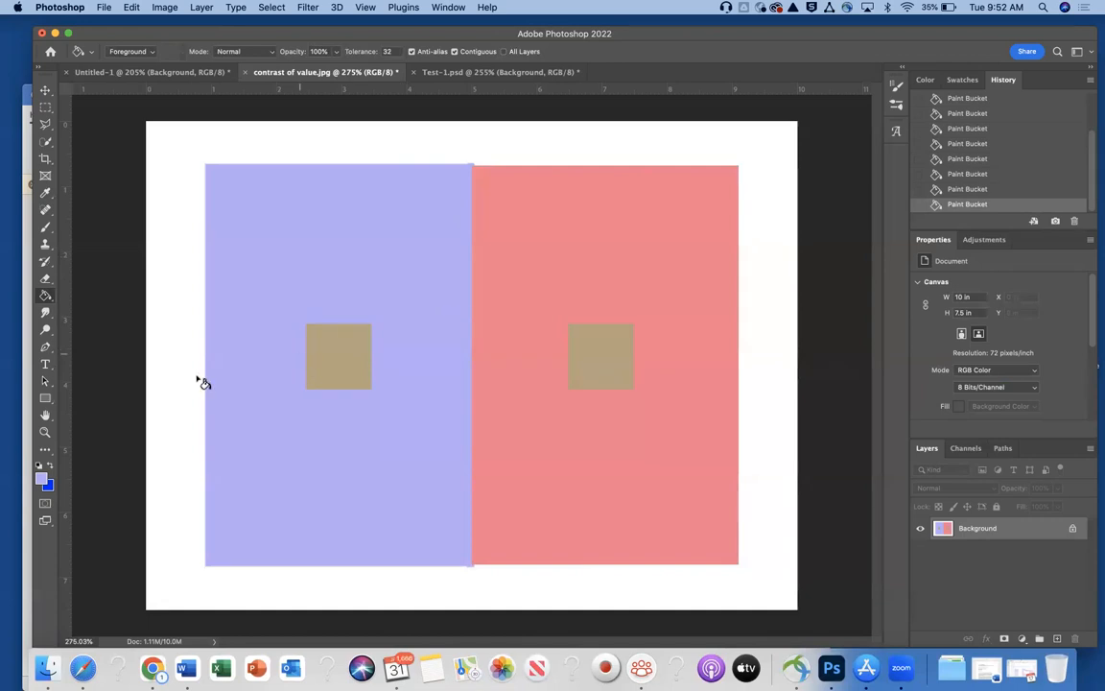
Select a thin horizontal strip across the lower part of both rectangles, fill it with tan sampled from the left centre square, and deselect.
{"action": "left_click", "coordinate": [46, 107]}
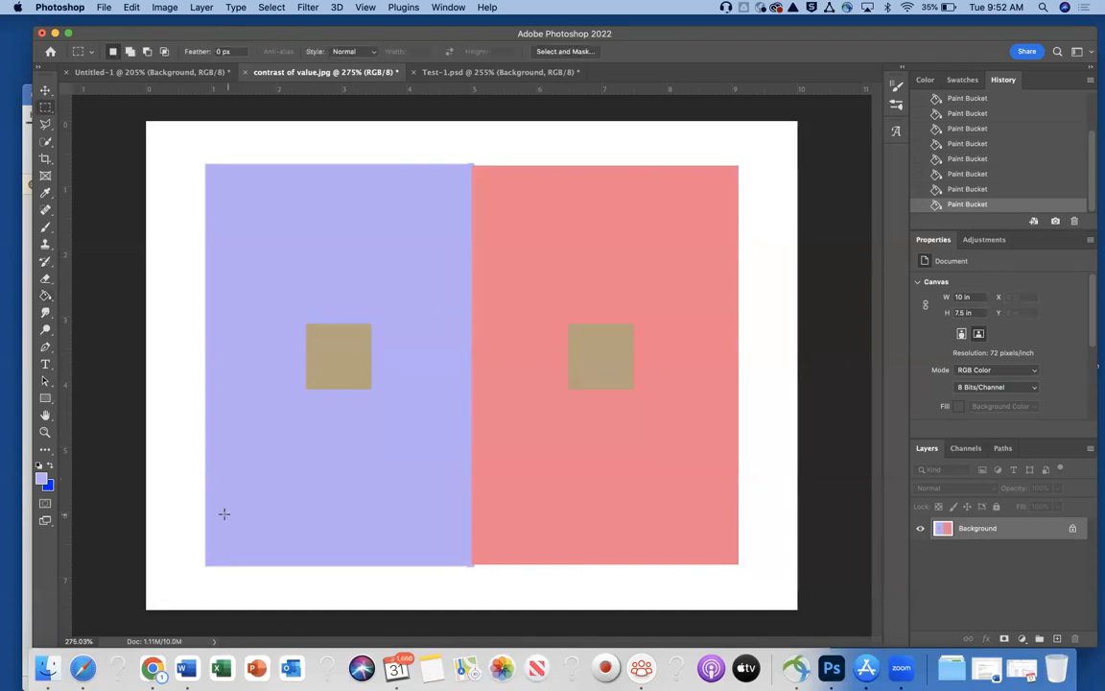
{"action": "left_click_drag", "start_coordinate": [205, 512], "coordinate": [740, 516]}
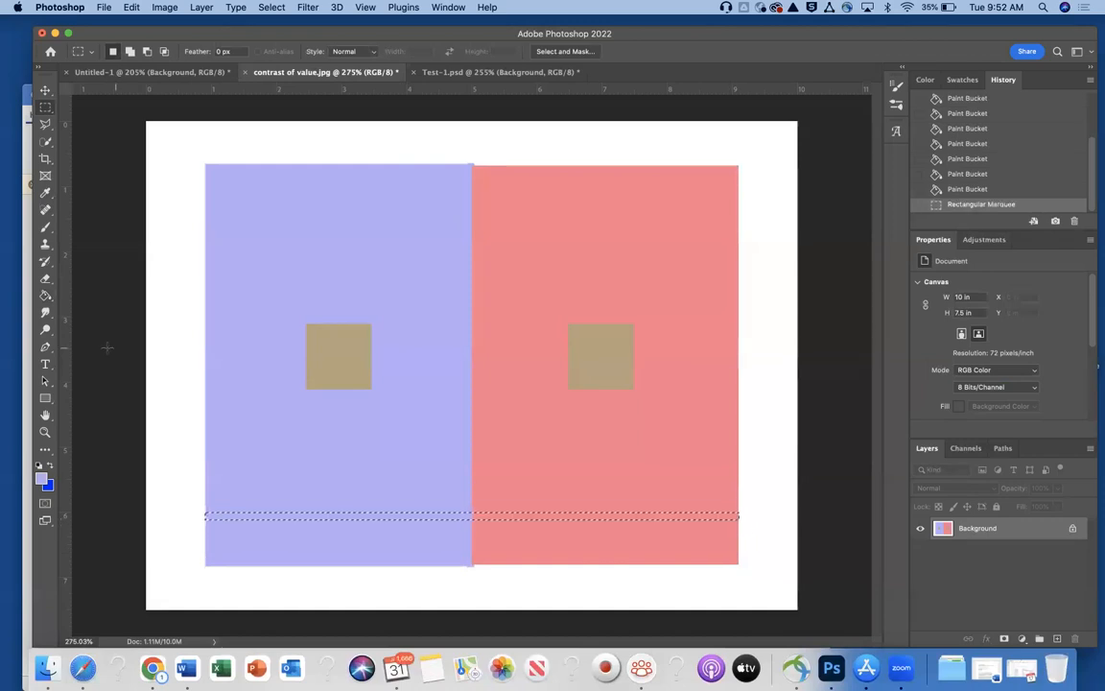
{"action": "left_click", "coordinate": [45, 192]}
{"action": "left_click", "coordinate": [360, 366]}
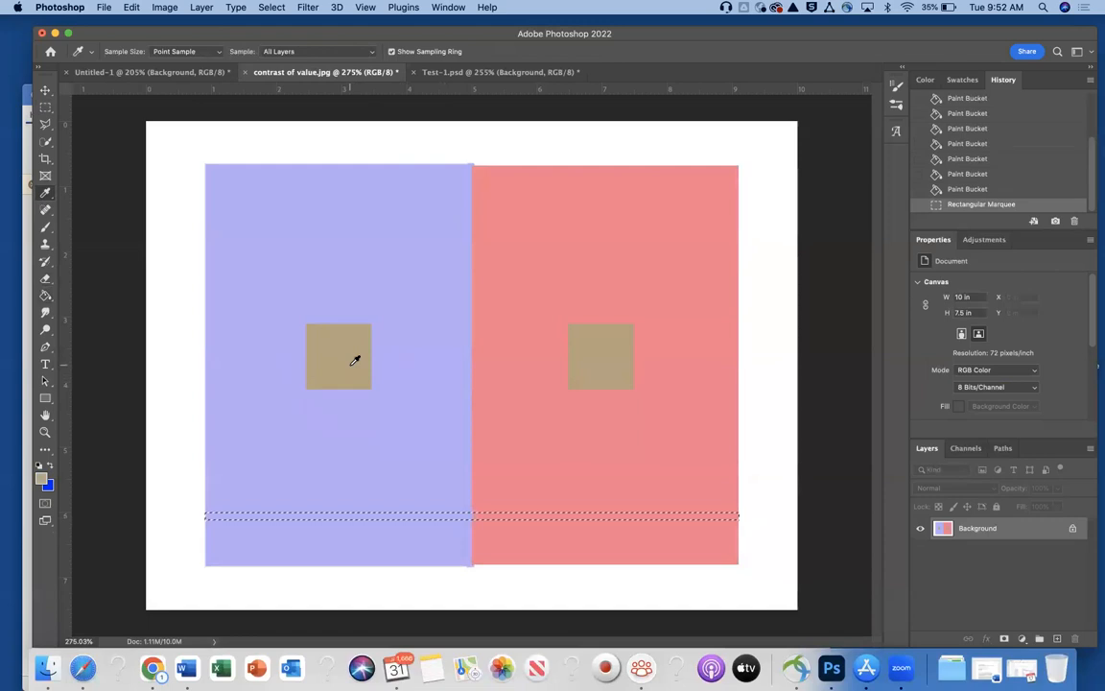
{"action": "left_click", "coordinate": [45, 296]}
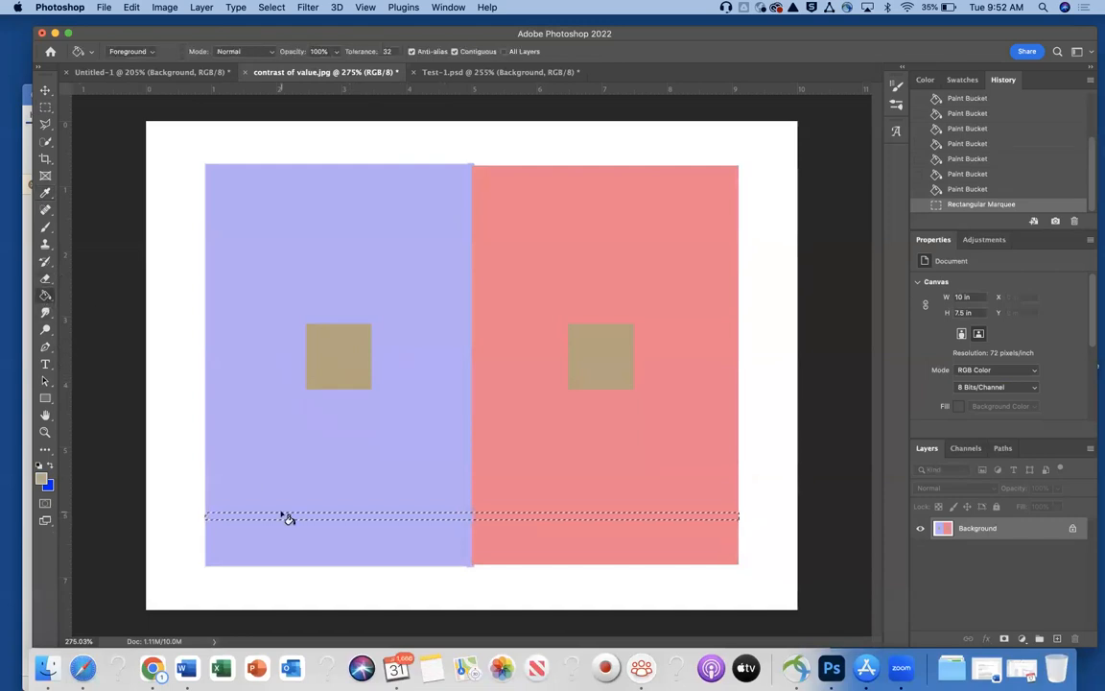
{"action": "left_click", "coordinate": [292, 517]}
{"action": "left_click", "coordinate": [553, 517]}
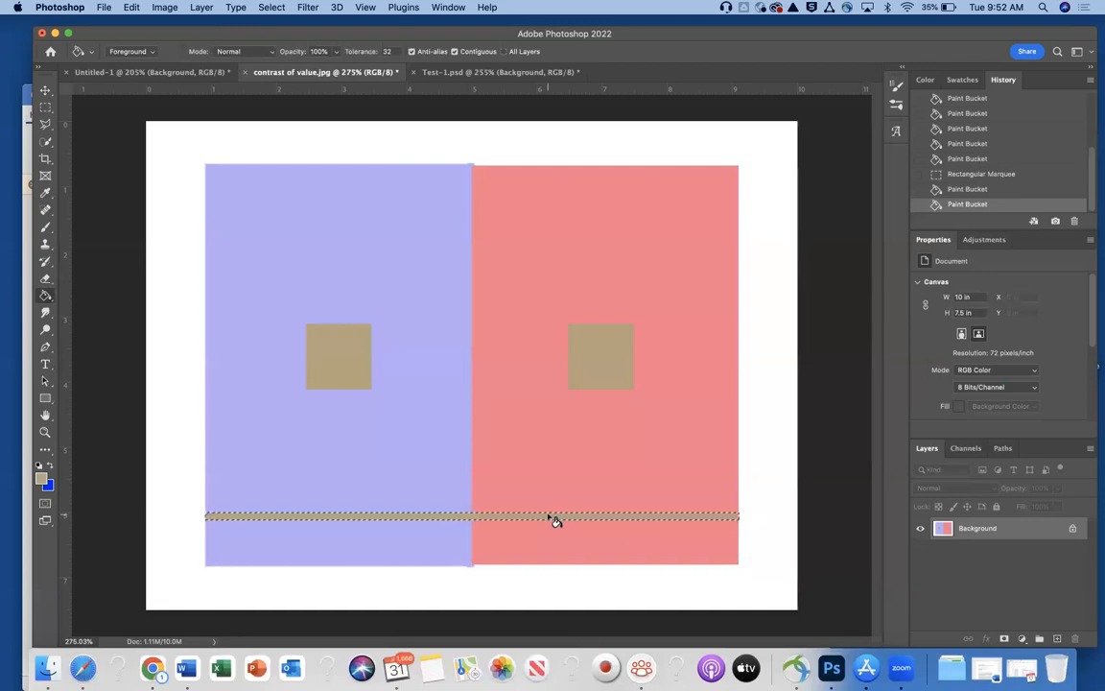
{"action": "left_click", "coordinate": [46, 108]}
{"action": "left_click", "coordinate": [178, 195]}
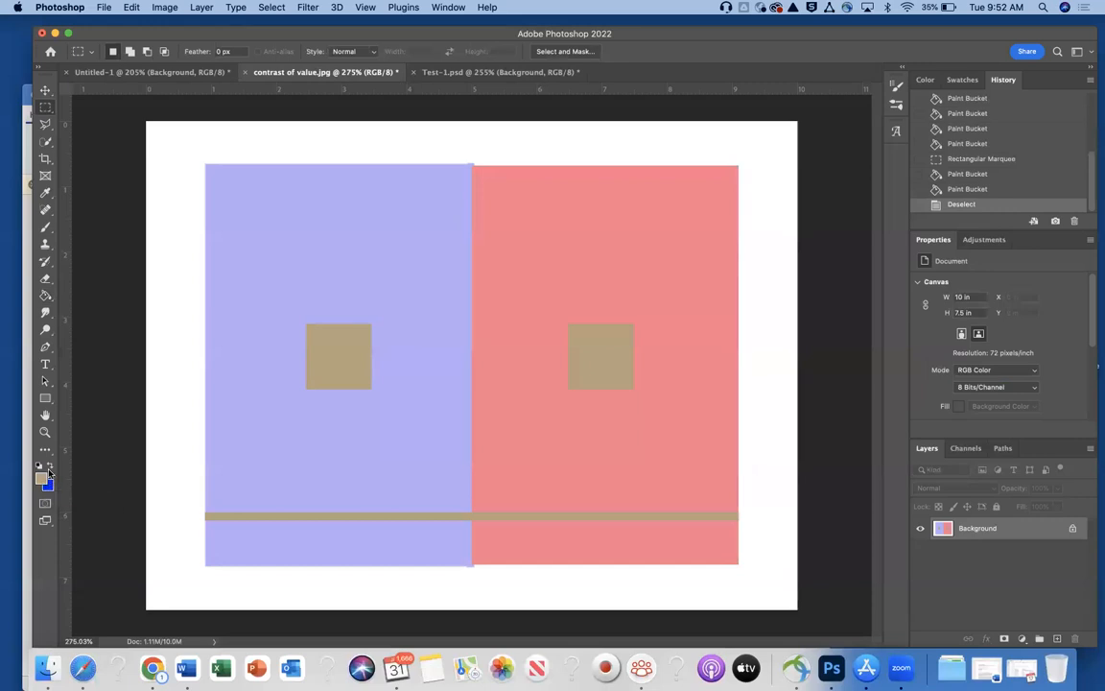
Sample the left rectangle, shift the hue to light blue abbbf8 and fill the area above the strip with it.
{"action": "left_click", "coordinate": [45, 192]}
{"action": "left_click", "coordinate": [344, 233]}
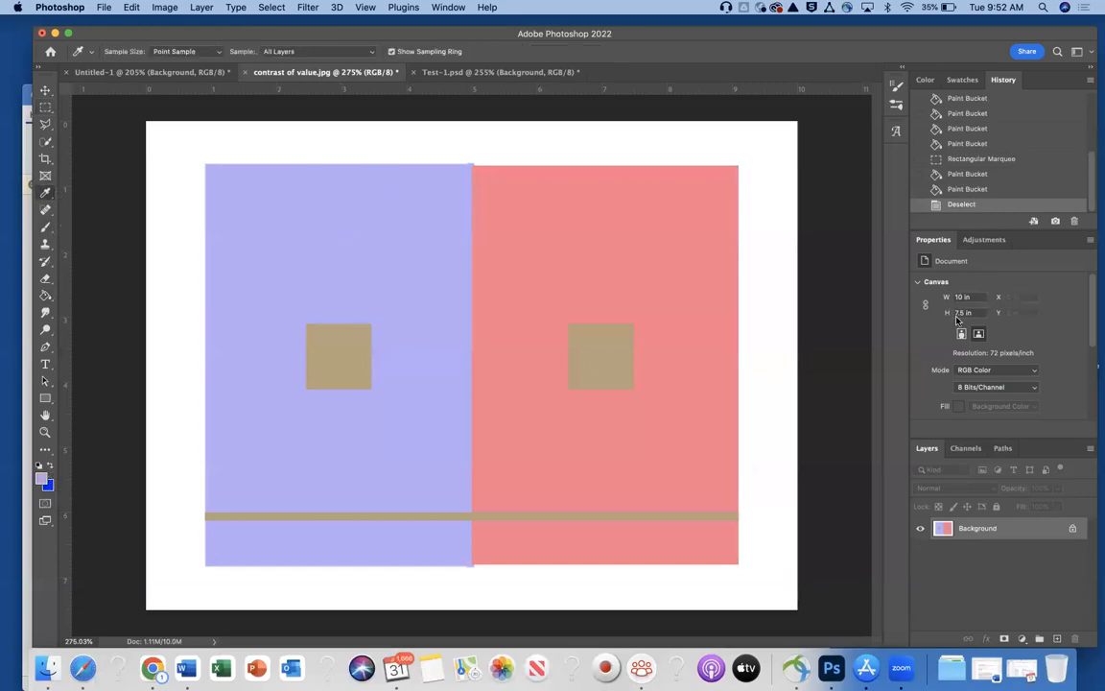
{"action": "left_click", "coordinate": [41, 479]}
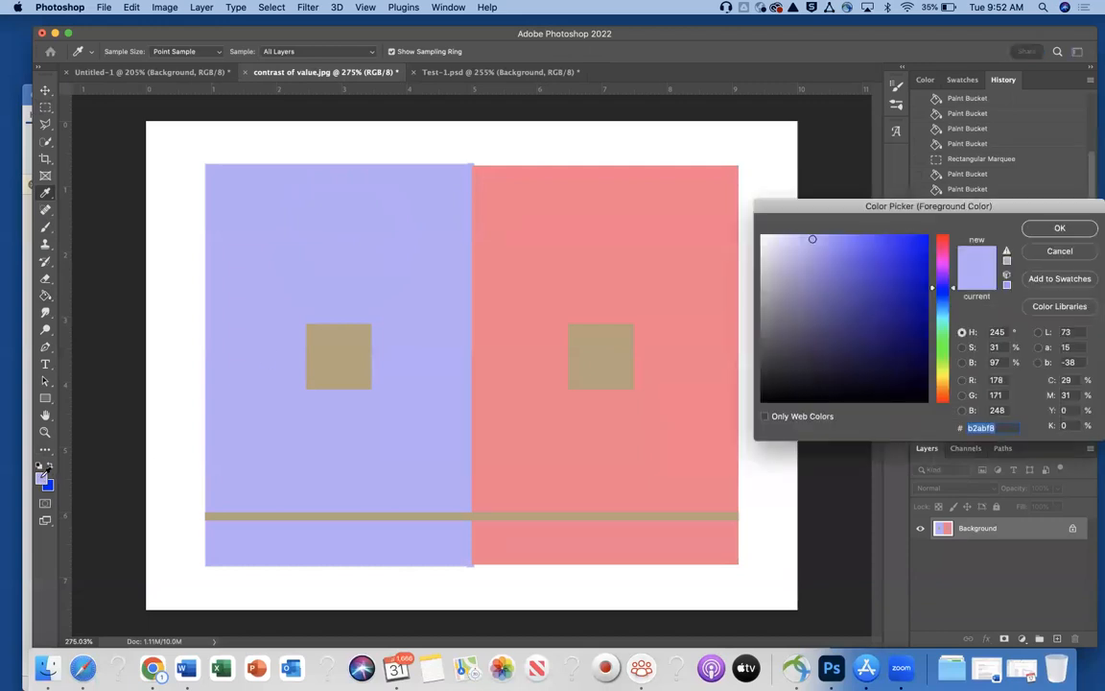
{"action": "left_click", "coordinate": [943, 297]}
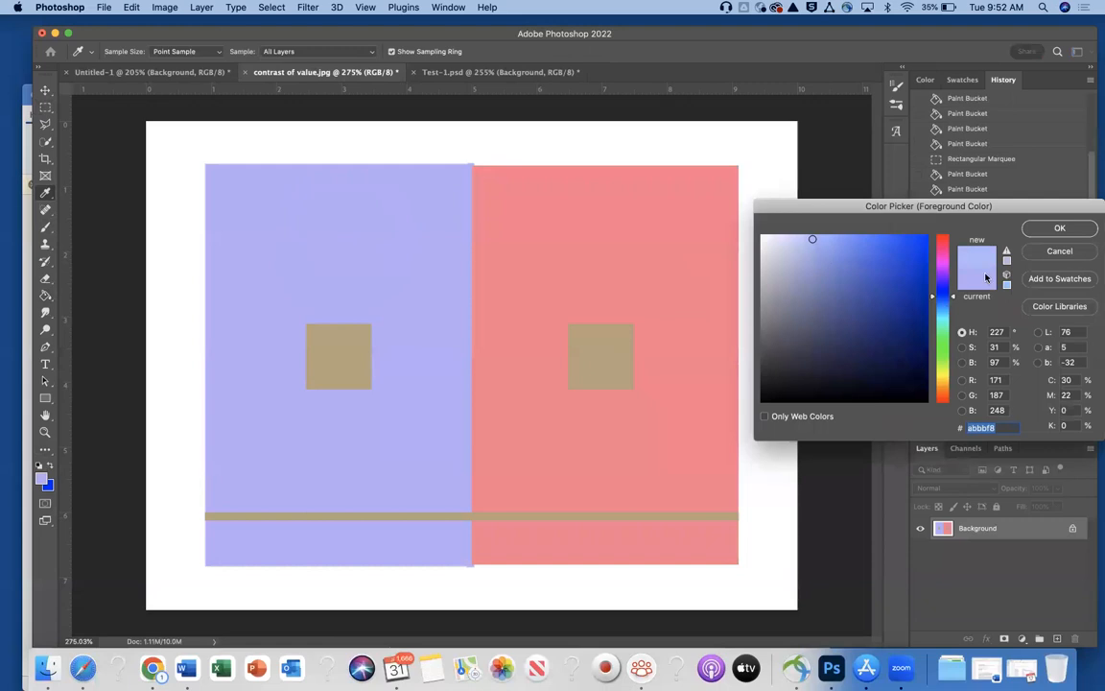
{"action": "left_click", "coordinate": [1060, 228]}
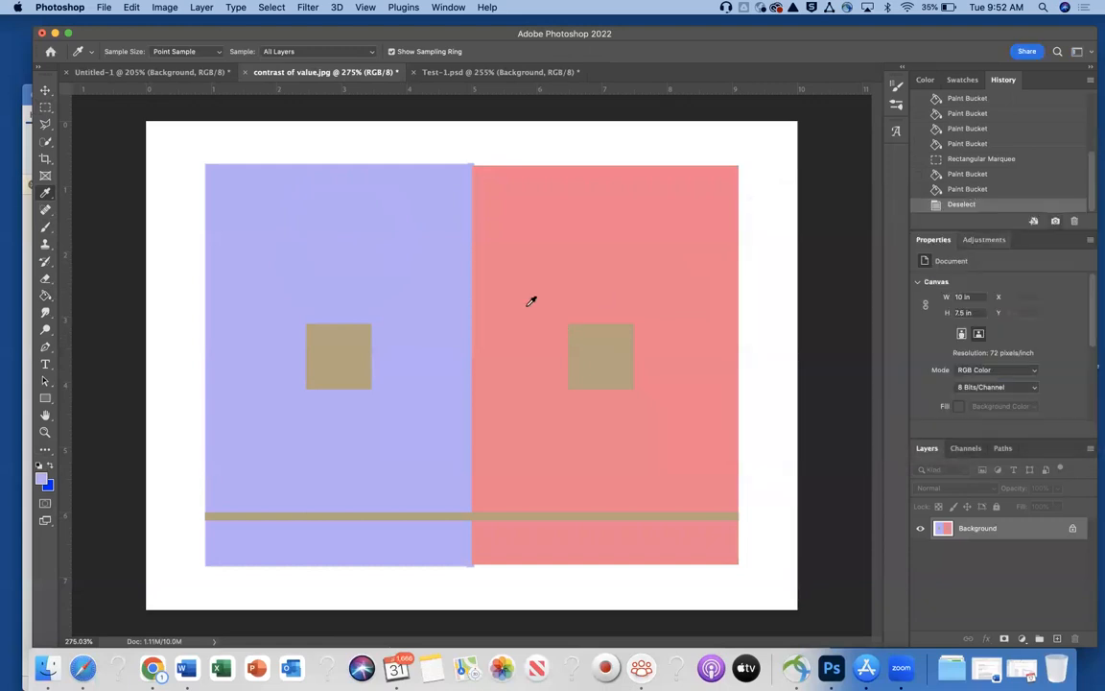
{"action": "left_click", "coordinate": [44, 295]}
{"action": "left_click", "coordinate": [288, 271]}
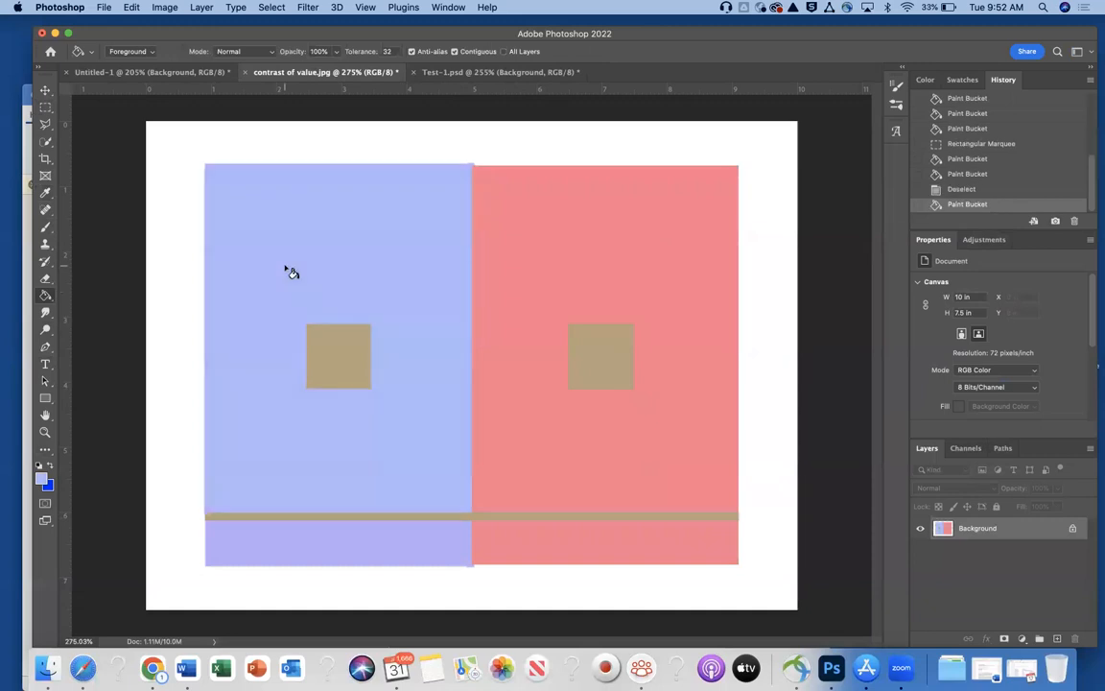
Make the foreground light blue more saturated and fill the left rectangle with it both above and below the tan strip.
{"action": "left_click", "coordinate": [41, 479]}
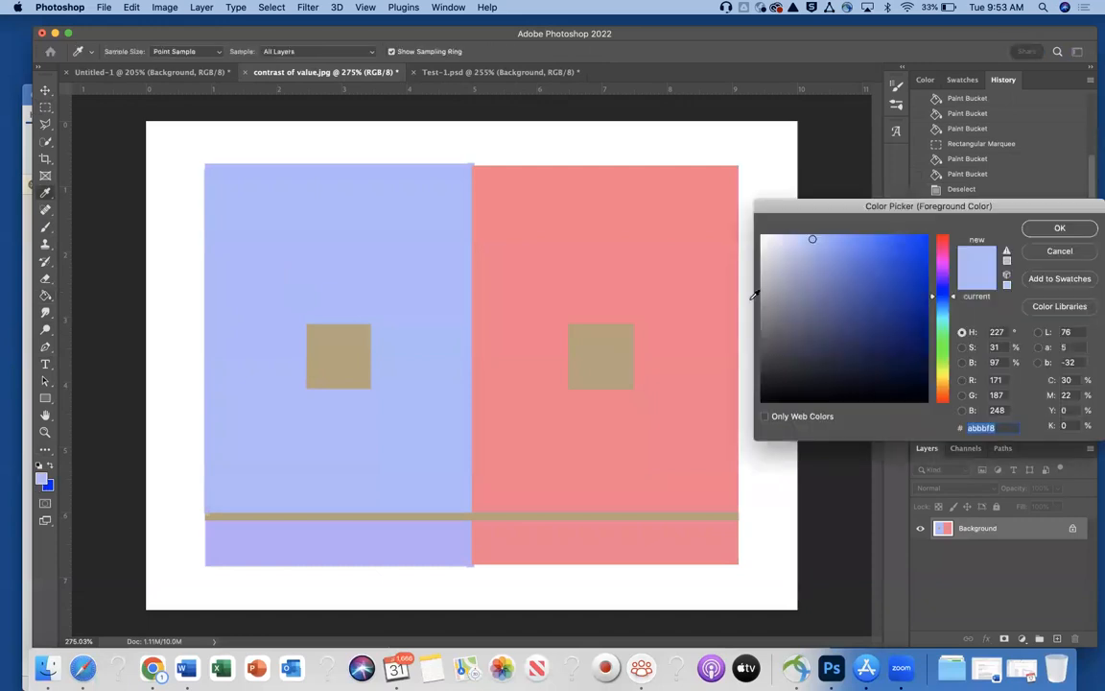
{"action": "left_click", "coordinate": [836, 238]}
{"action": "left_click", "coordinate": [1059, 228]}
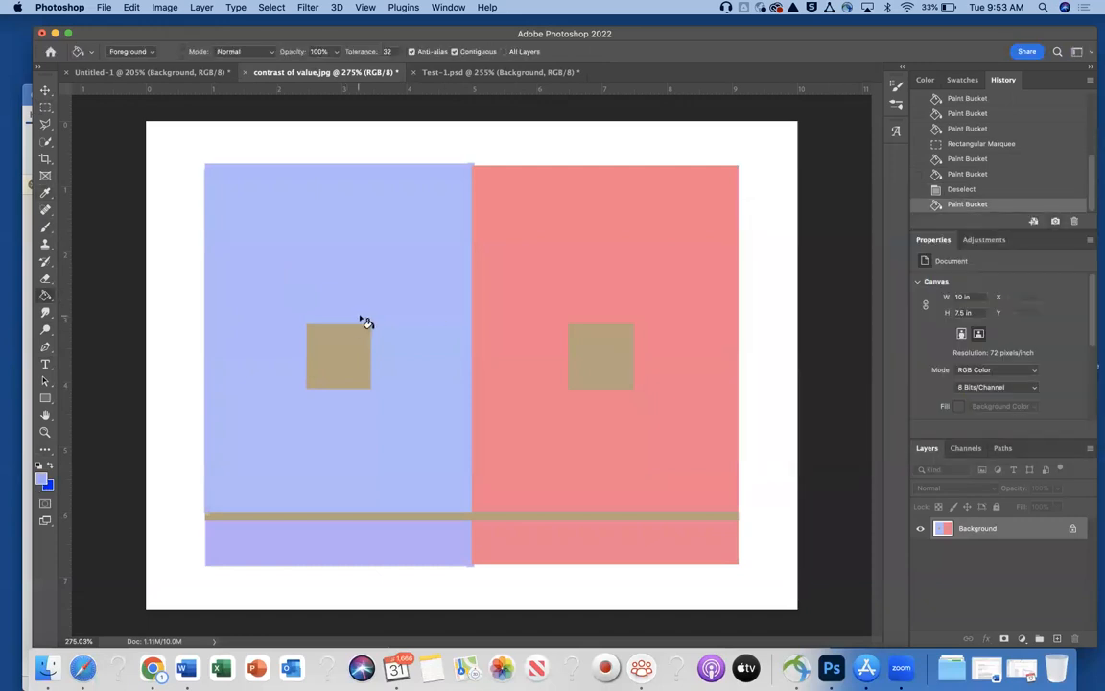
{"action": "left_click", "coordinate": [413, 299]}
{"action": "left_click", "coordinate": [381, 550]}
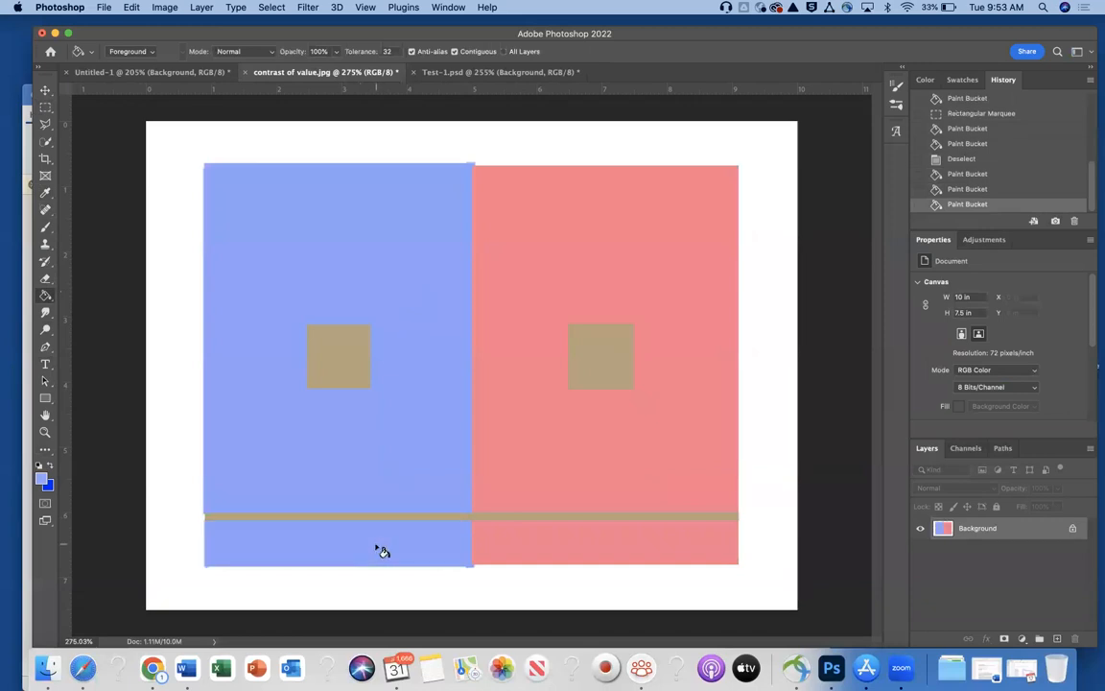